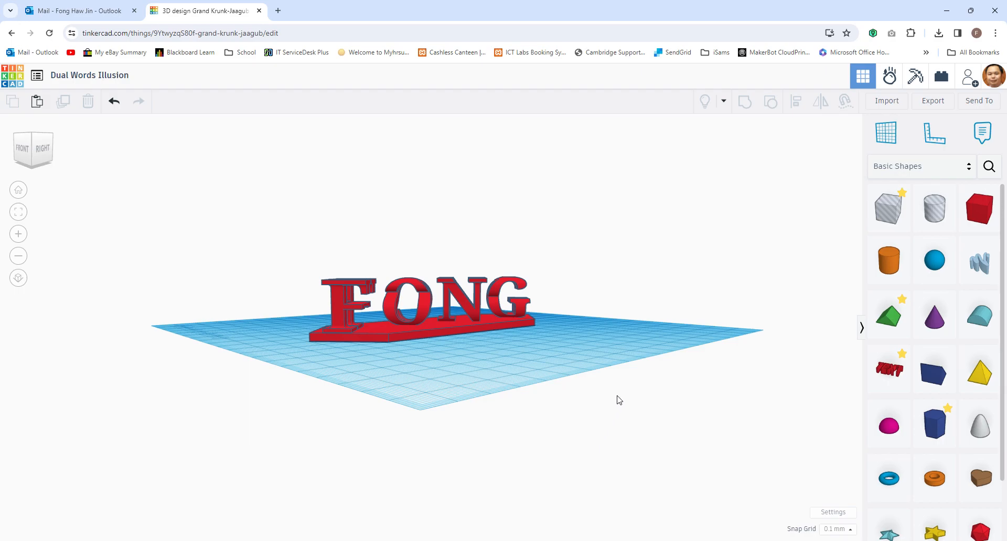
# Move the finished dual-word model off the workplane, about 177 mm to the left and 272 mm towards the back.
pyautogui.moveTo(616, 371); pyautogui.dragTo(442, 379, button='right')
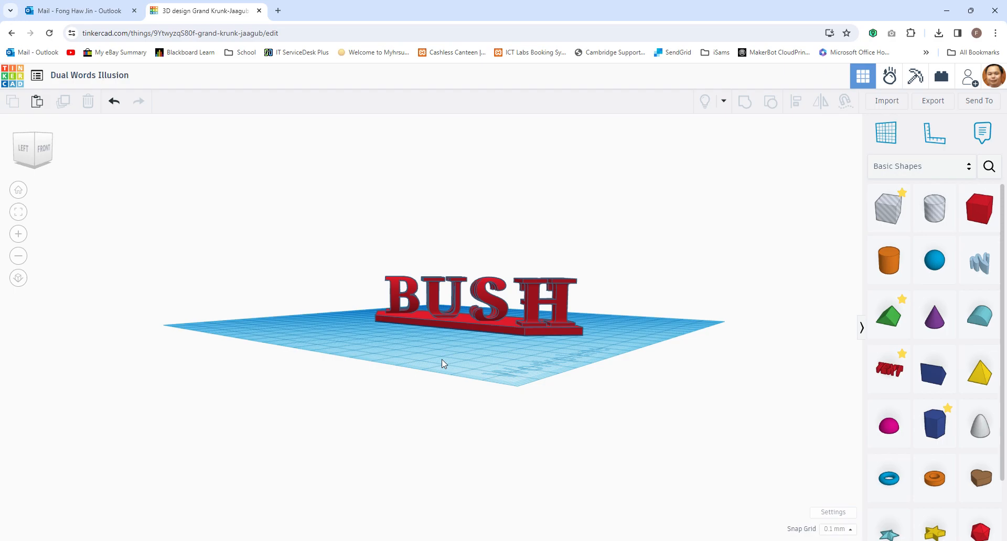
pyautogui.moveTo(540, 367); pyautogui.dragTo(540, 467, button='right')
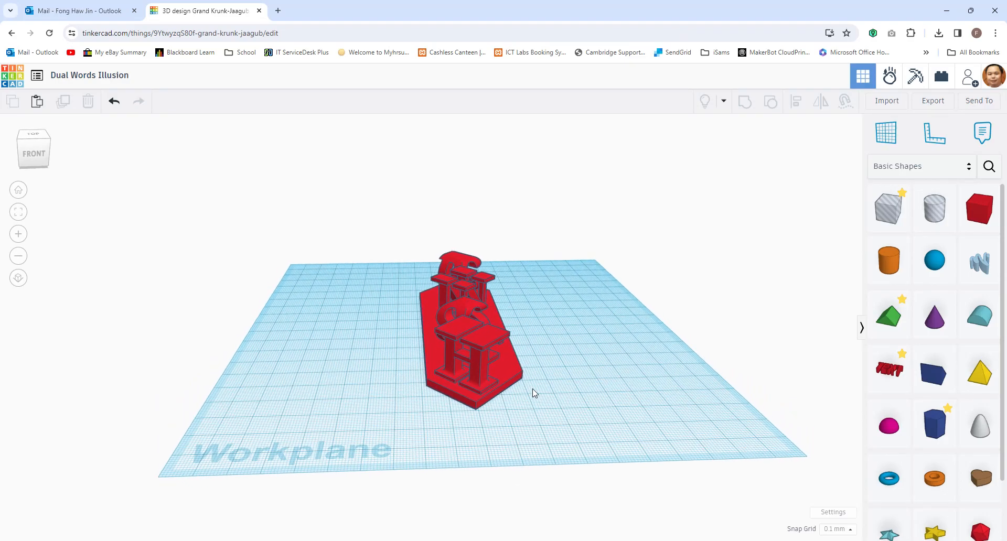
pyautogui.click(386, 332)
pyautogui.moveTo(385, 332); pyautogui.dragTo(228, 206)
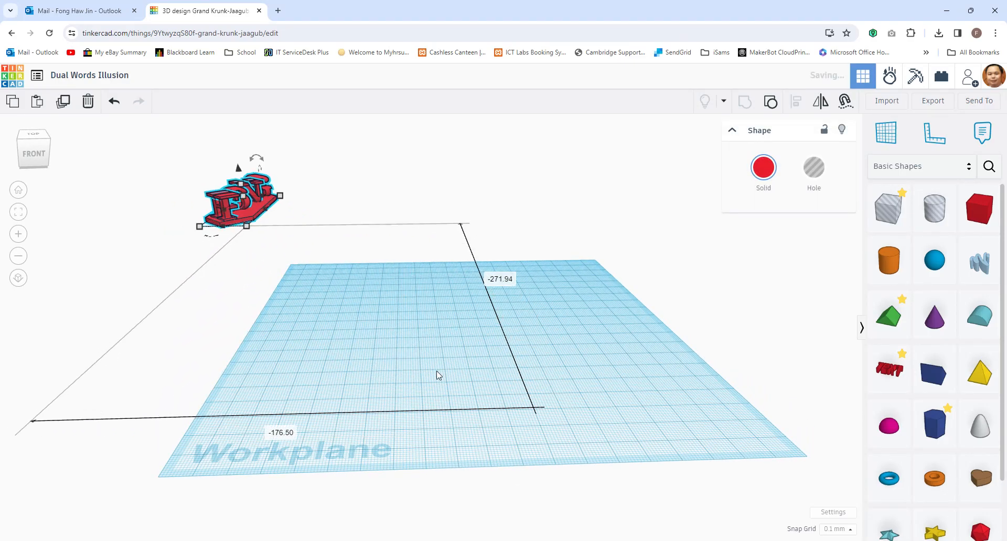
pyautogui.click(586, 374)
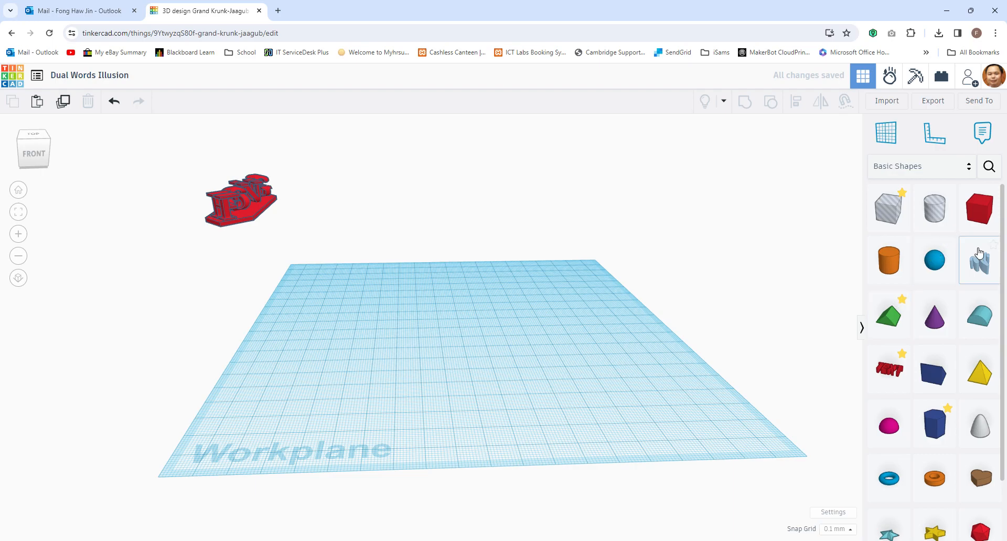
# Place two Text shapes on the workplane, one behind the other, with a clear gap between them.
pyautogui.moveTo(900, 371); pyautogui.dragTo(454, 342)
pyautogui.click(454, 342)
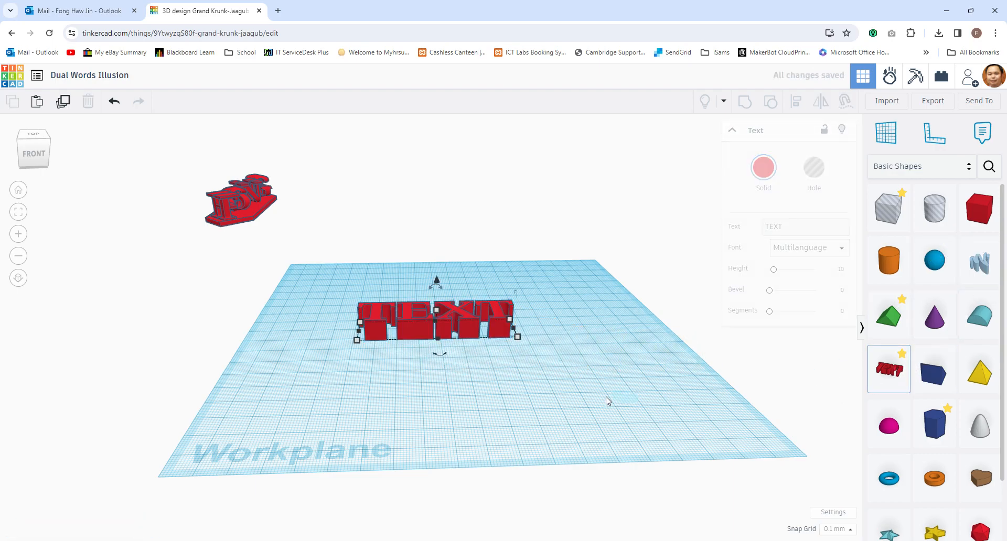
pyautogui.click(454, 405)
pyautogui.moveTo(457, 323); pyautogui.dragTo(456, 309)
# Change the rear text shape's wording to the four-letter surname in capitals.
pyautogui.click(805, 228)
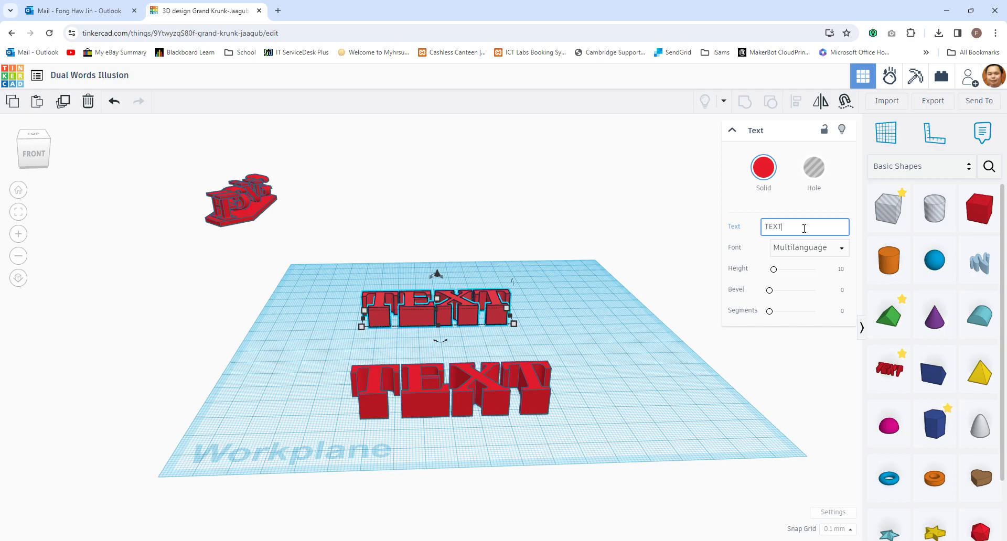
pyautogui.press('BackSpace')
pyautogui.press('BackSpace')
pyautogui.press('BackSpace')
pyautogui.write('Fong')
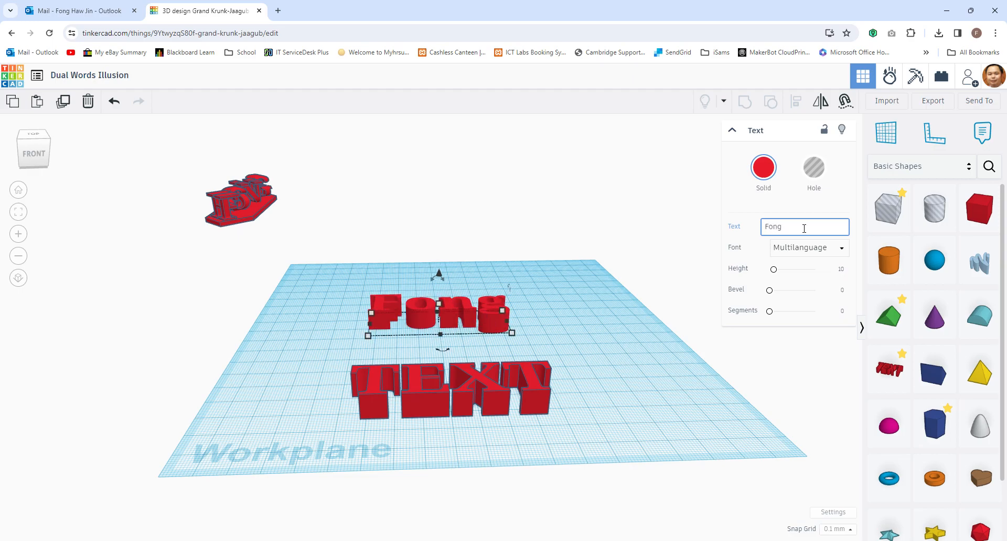
pyautogui.press('BackSpace')
pyautogui.press('BackSpace')
pyautogui.press('BackSpace')
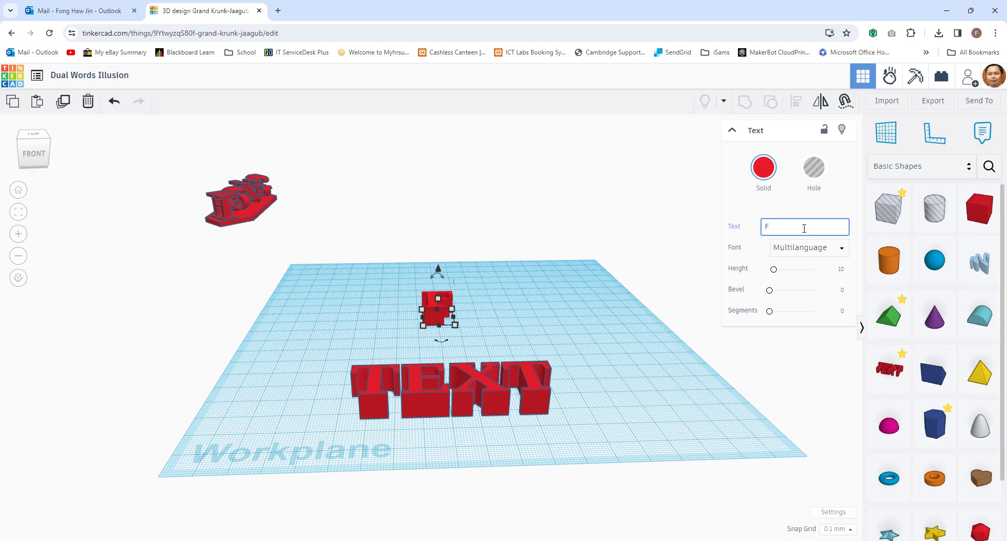
pyautogui.write('ong')
pyautogui.press('BackSpace')
pyautogui.press('BackSpace')
pyautogui.press('BackSpace')
pyautogui.write('ONG')
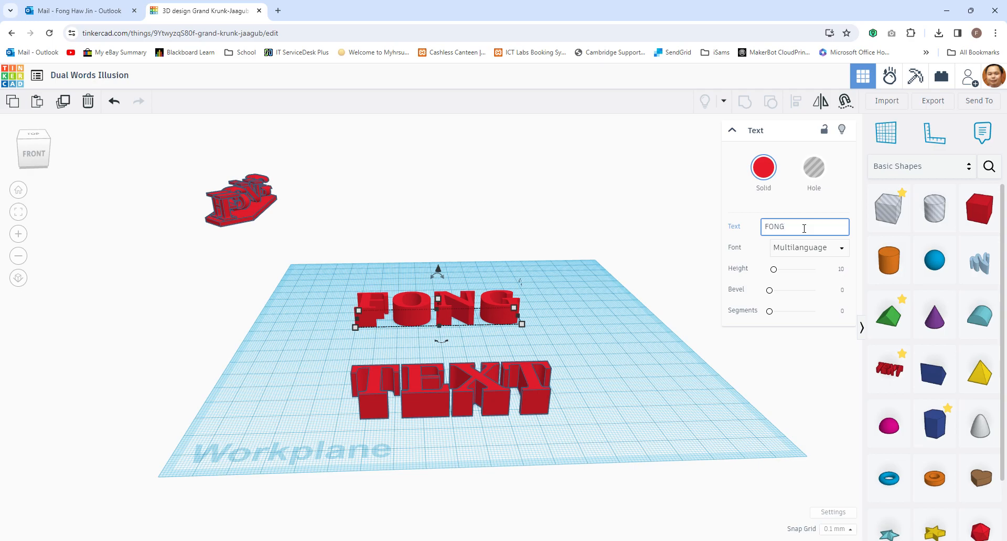
pyautogui.press('Return')
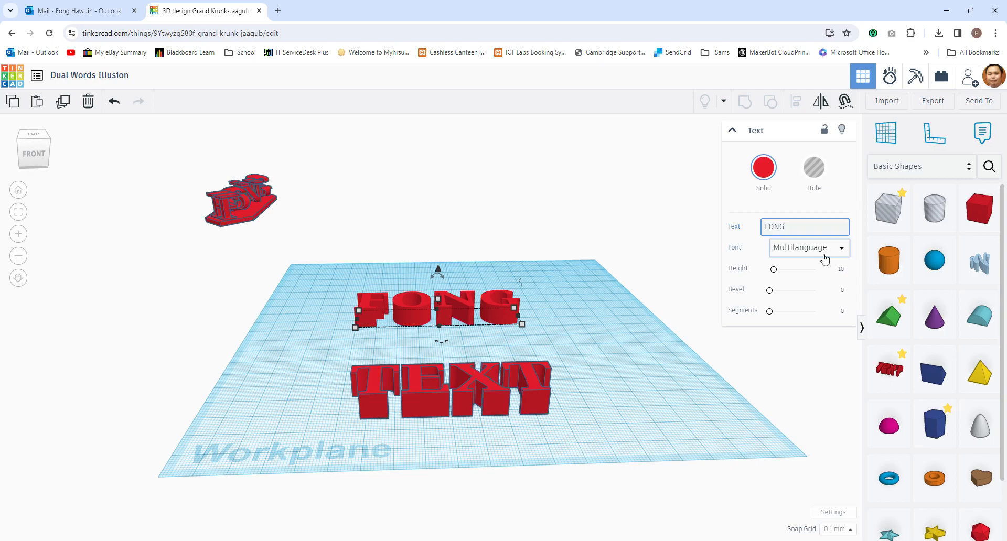
pyautogui.moveTo(611, 360); pyautogui.dragTo(600, 355, button='right')
pyautogui.moveTo(580, 347)
pyautogui.mouseDown()
pyautogui.moveTo(587, 378)
pyautogui.moveTo(591, 359)
pyautogui.mouseUp()
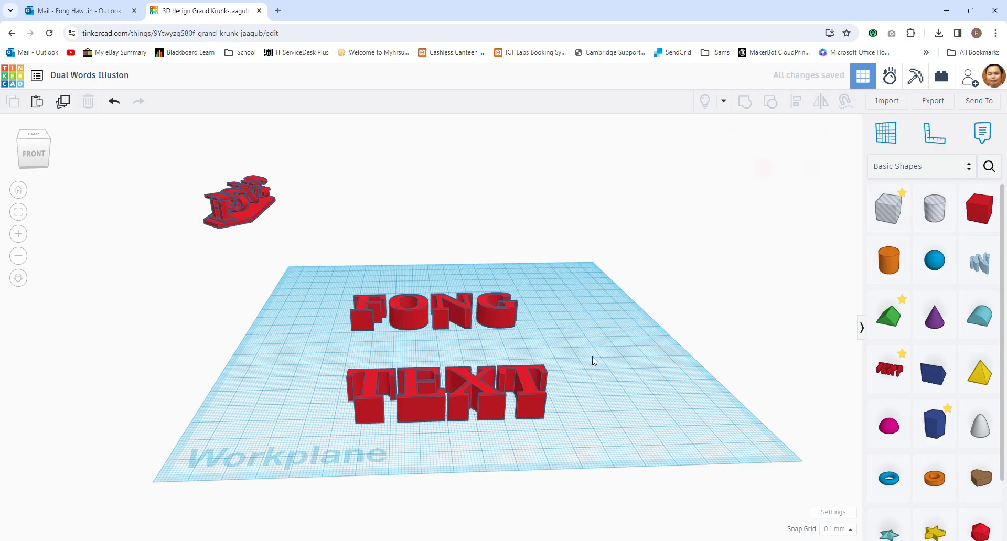
# Change the front text shape's wording to BUSH and move it about 14 mm closer to the rear text.
pyautogui.moveTo(593, 356); pyautogui.dragTo(555, 320, button='right')
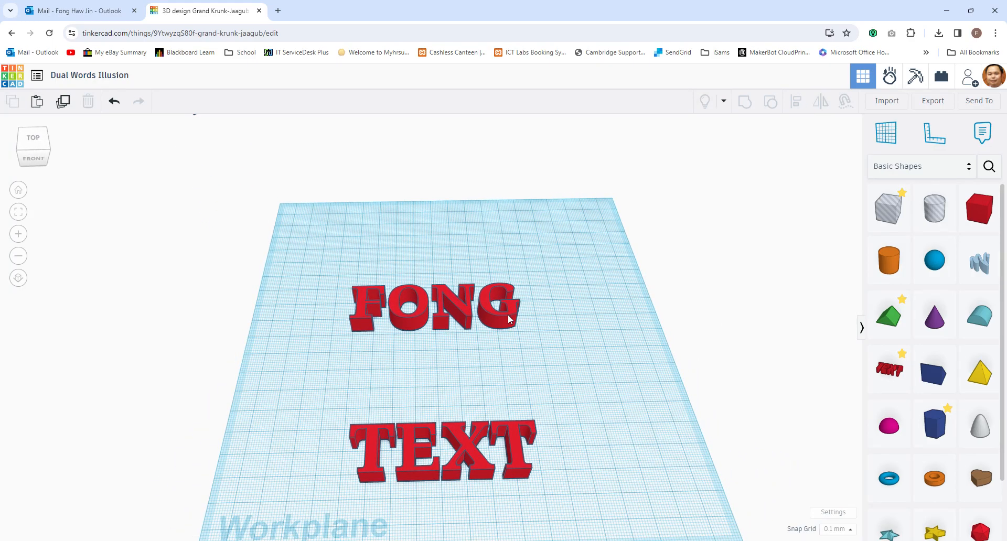
pyautogui.click(518, 447)
pyautogui.click(799, 231)
pyautogui.press('BackSpace')
pyautogui.press('BackSpace')
pyautogui.press('BackSpace')
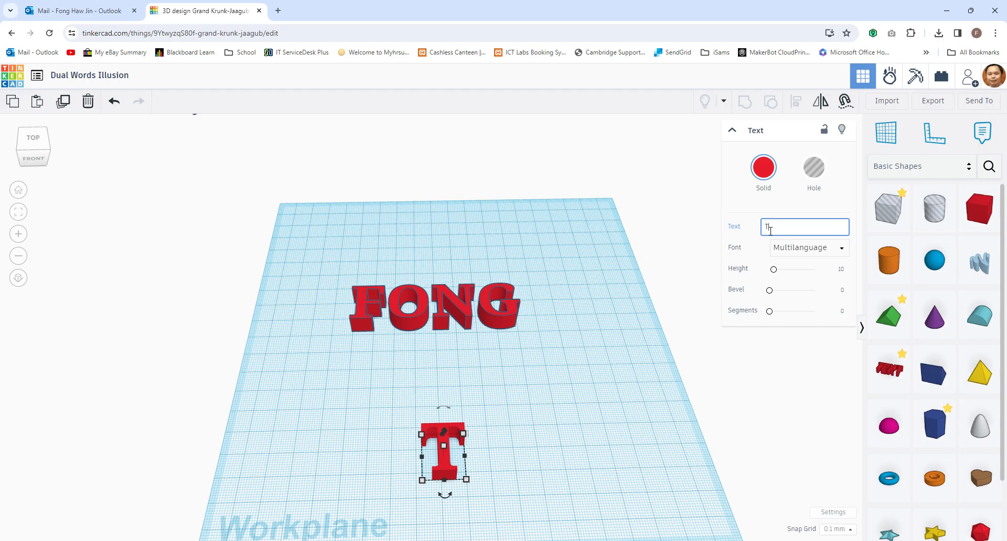
pyautogui.write('BUS')
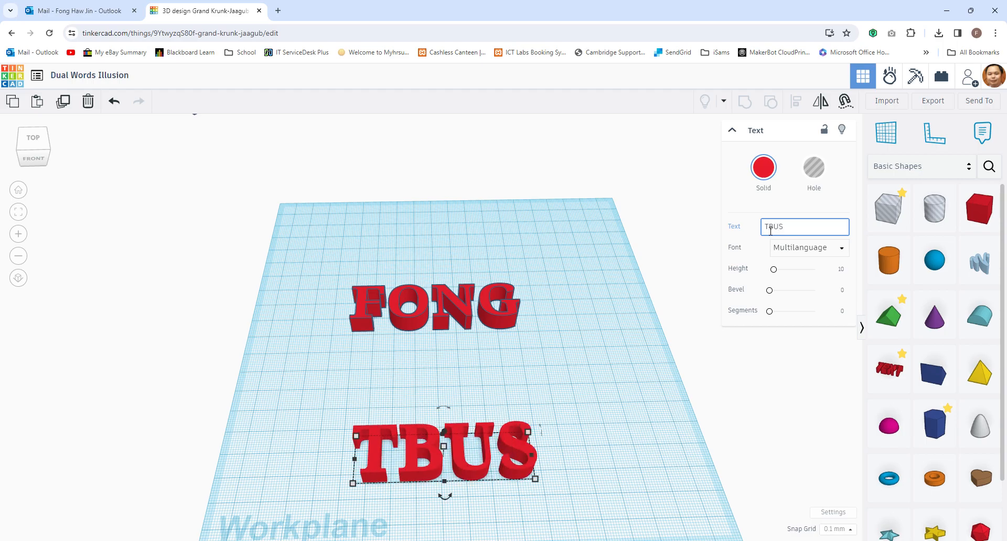
pyautogui.write('H')
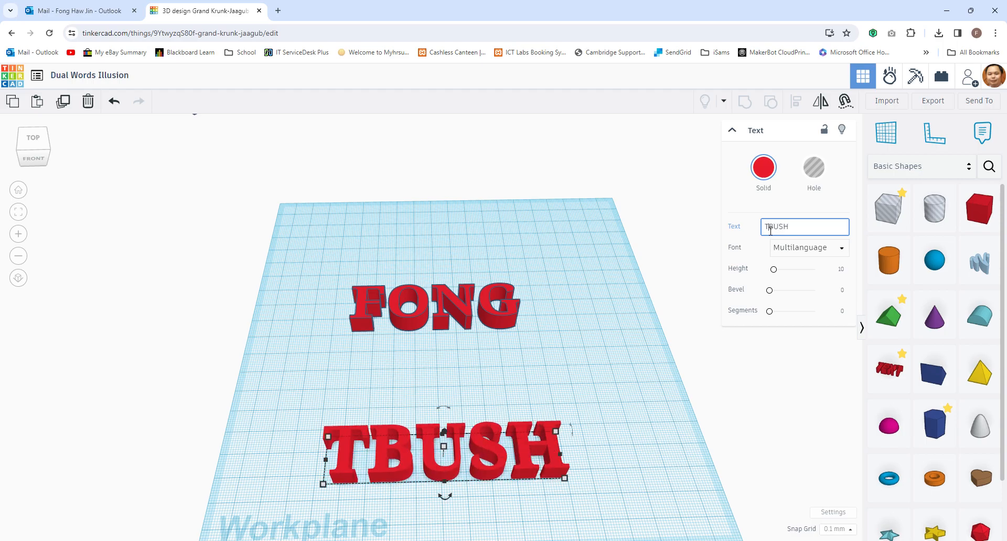
pyautogui.click(771, 227)
pyautogui.press('BackSpace')
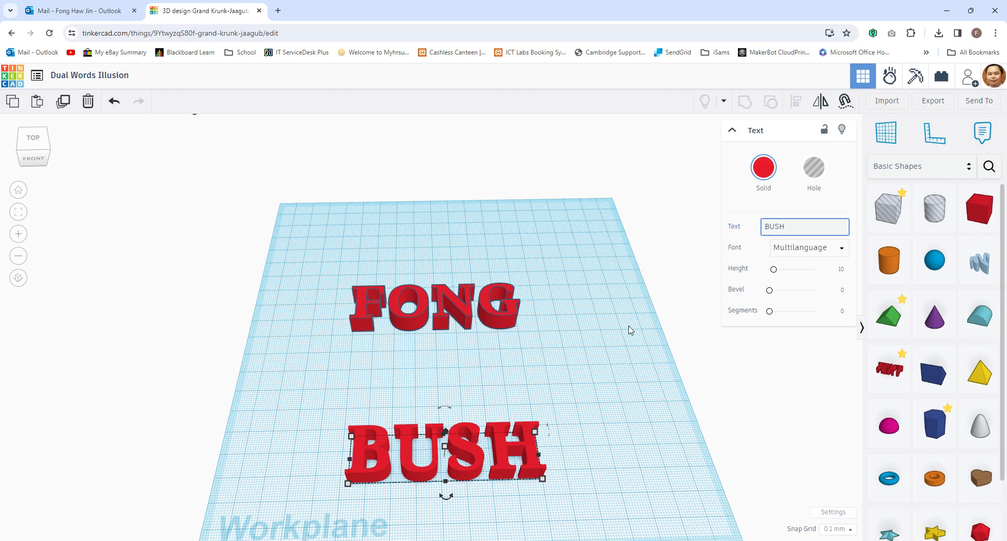
pyautogui.moveTo(531, 445); pyautogui.dragTo(520, 410)
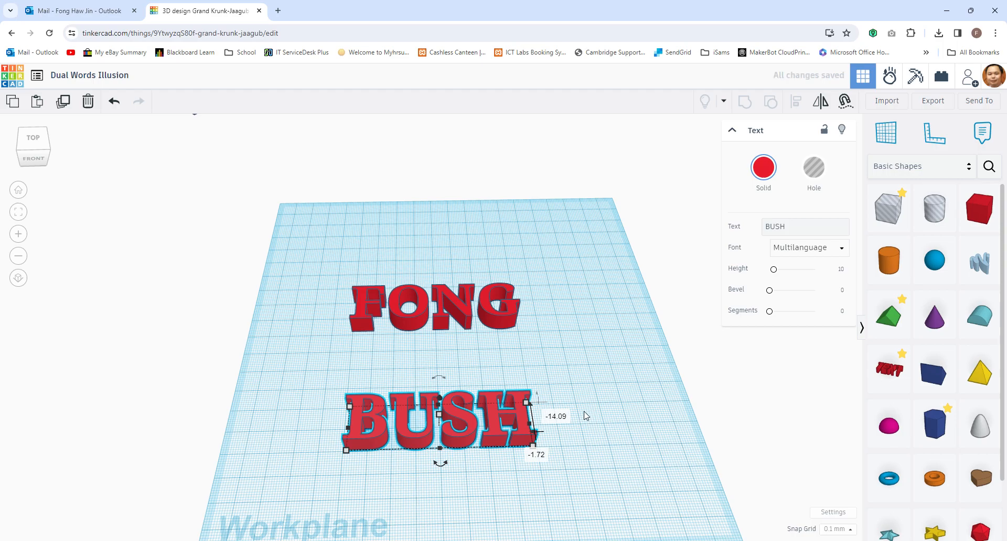
pyautogui.click(596, 414)
# Turn the rear surname text into a hole.
pyautogui.moveTo(645, 399); pyautogui.dragTo(593, 373, button='right')
pyautogui.moveTo(551, 341); pyautogui.dragTo(546, 338, button='right')
pyautogui.click(501, 313)
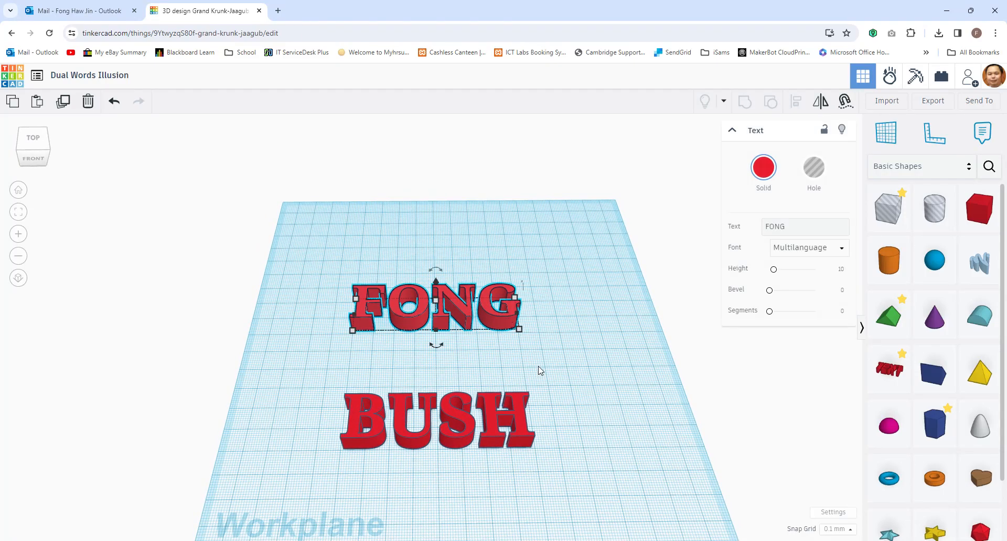
pyautogui.click(814, 167)
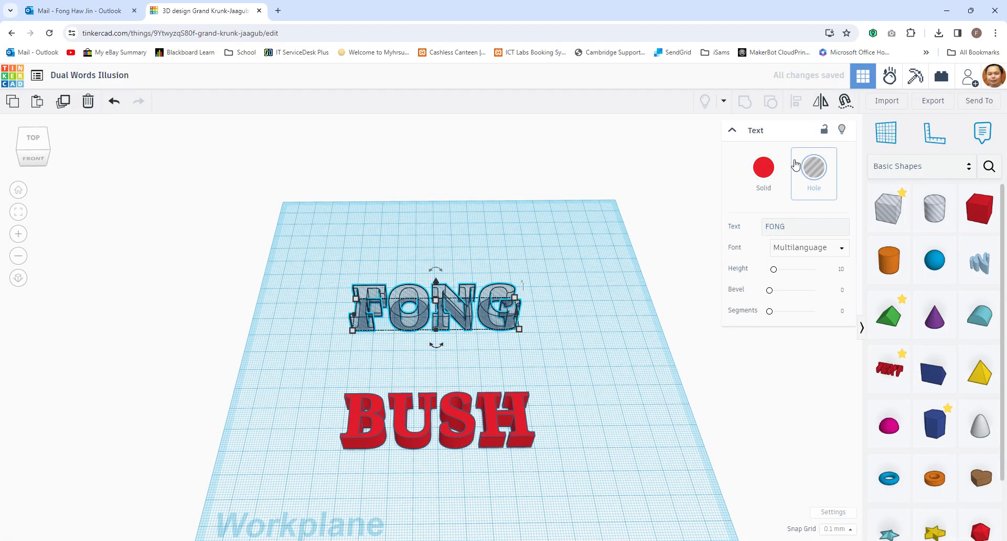
pyautogui.click(671, 318)
# Place a box over the rear text, stretch its base to about 128 × 40 mm and lower it until the letters show on top.
pyautogui.click(975, 231)
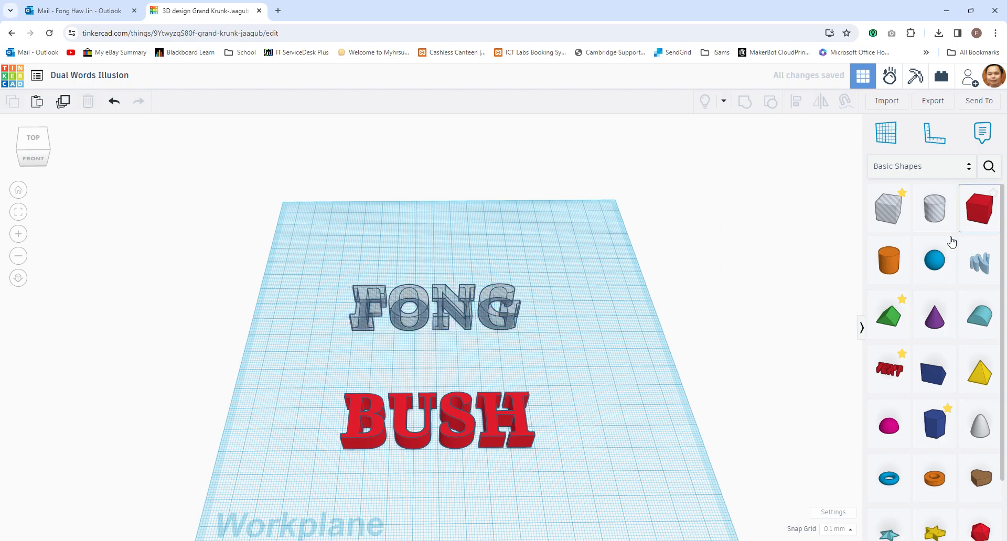
pyautogui.click(326, 284)
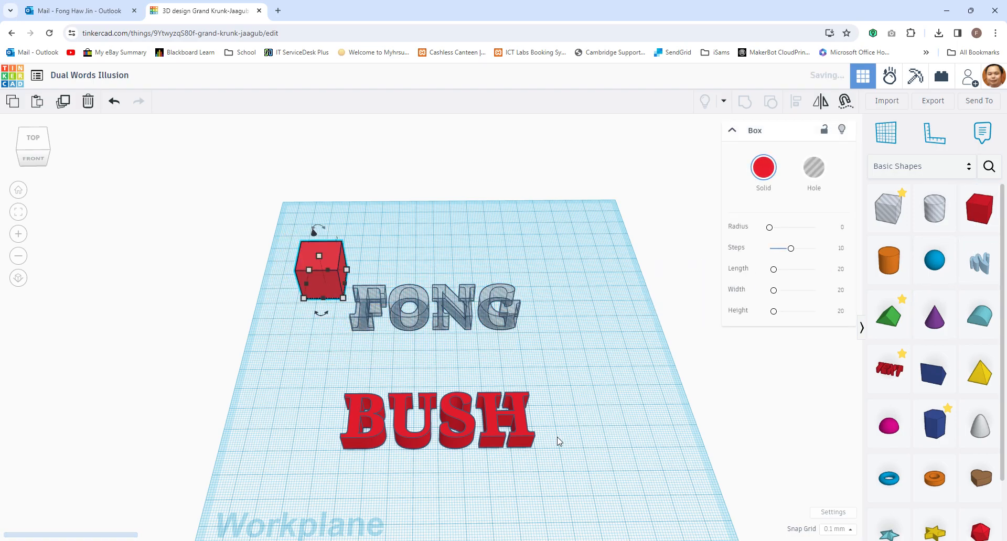
pyautogui.moveTo(344, 298); pyautogui.dragTo(558, 328)
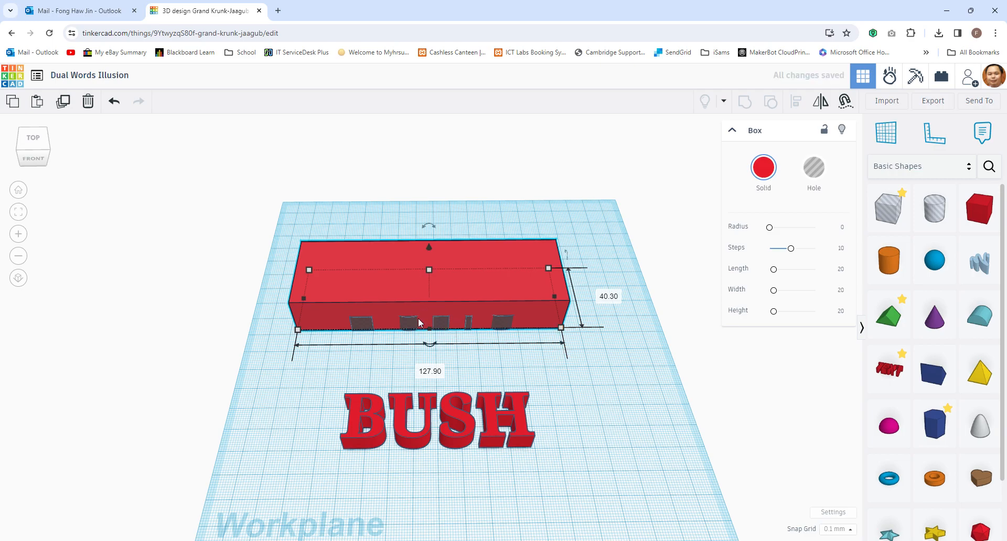
pyautogui.moveTo(429, 269); pyautogui.dragTo(430, 287)
pyautogui.moveTo(550, 344)
pyautogui.mouseDown(button='right')
pyautogui.moveTo(560, 308)
pyautogui.moveTo(565, 336)
pyautogui.mouseUp(button='right')
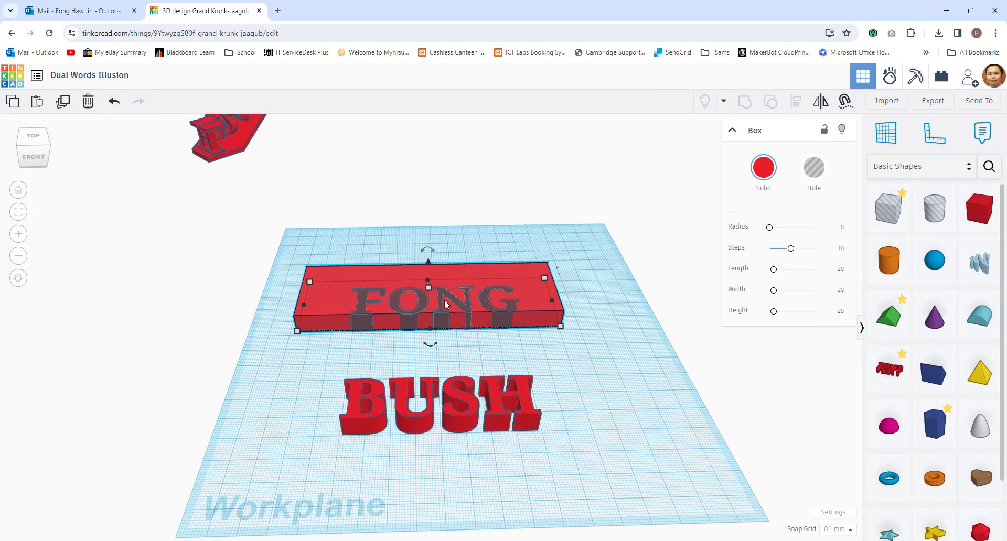
# Align the rear hole text with its box, centred along the length and flush with the front edge.
pyautogui.moveTo(290, 251); pyautogui.dragTo(423, 338)
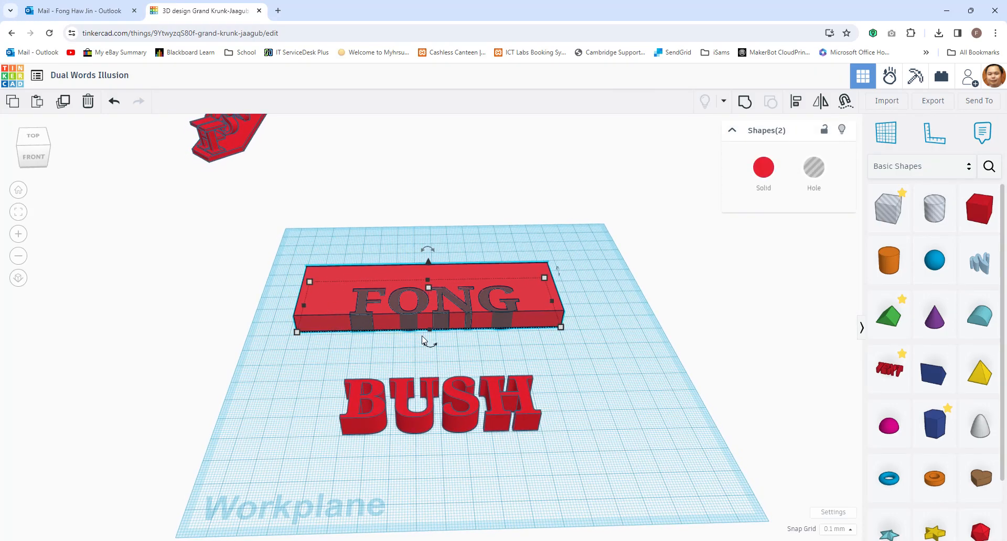
pyautogui.click(754, 109)
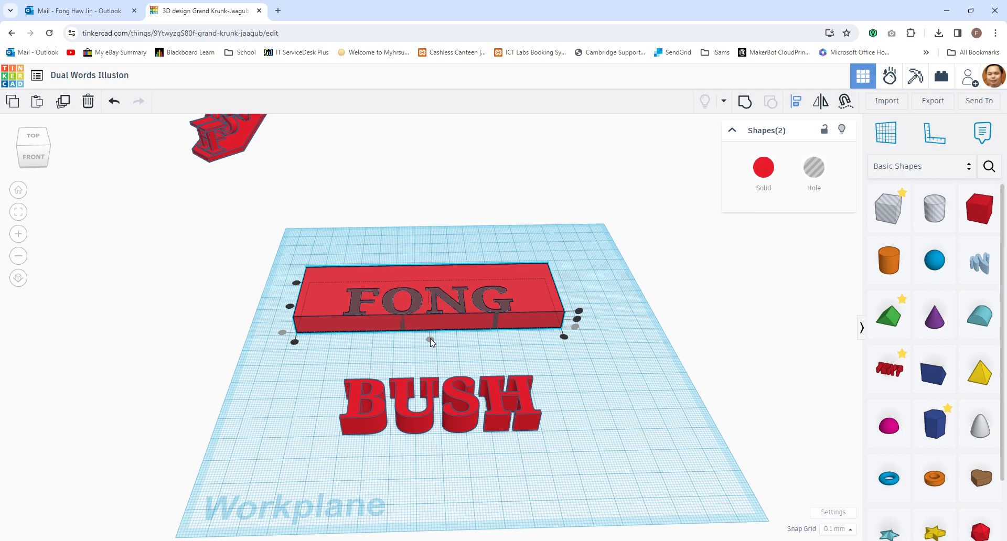
pyautogui.click(504, 352)
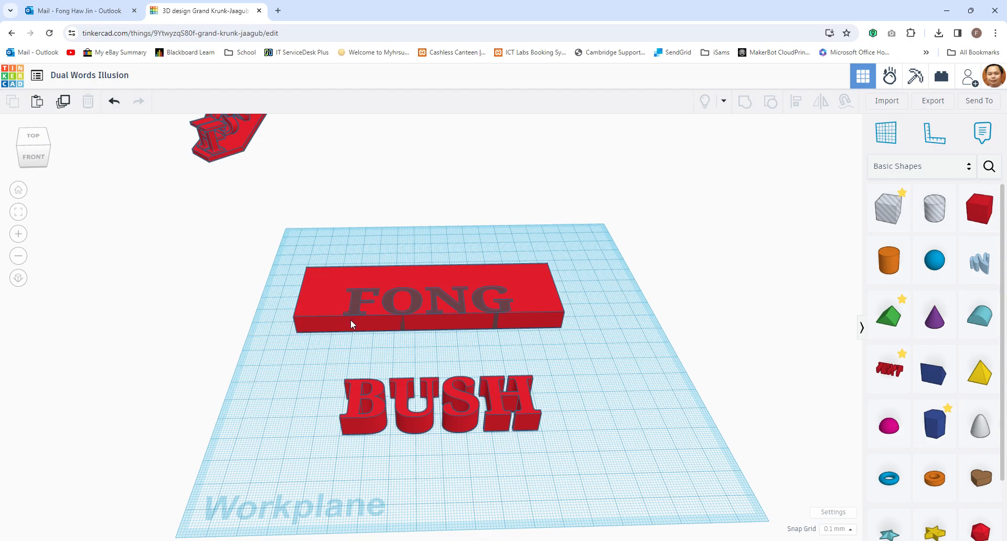
# Set the snap grid to 0.1 mm and shift the box slightly back so the letters break through its front face.
pyautogui.click(546, 301)
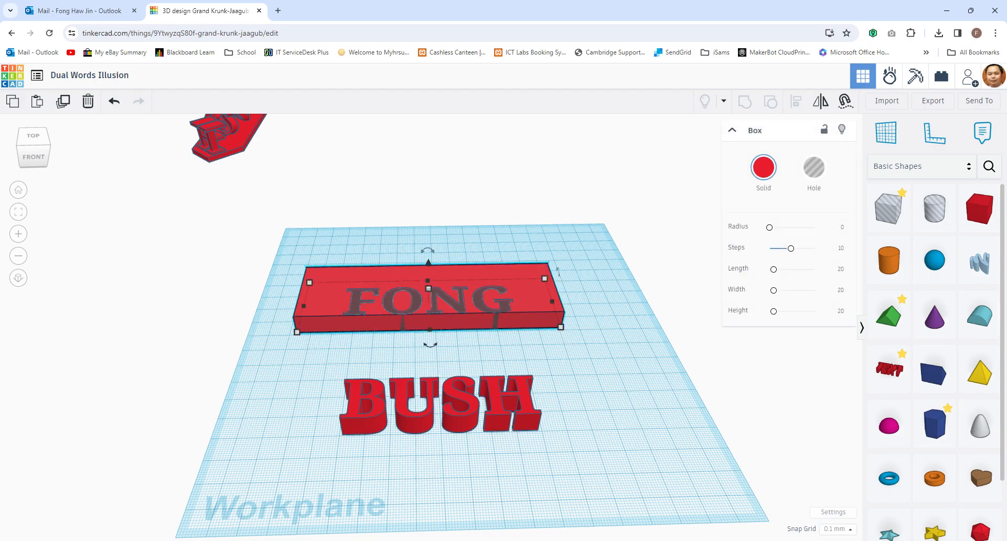
pyautogui.click(837, 529)
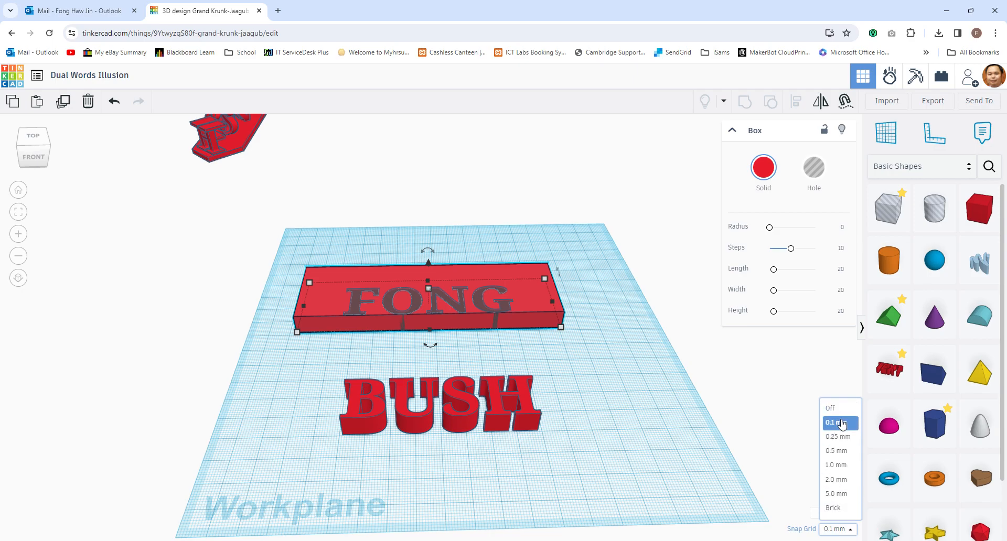
pyautogui.click(841, 424)
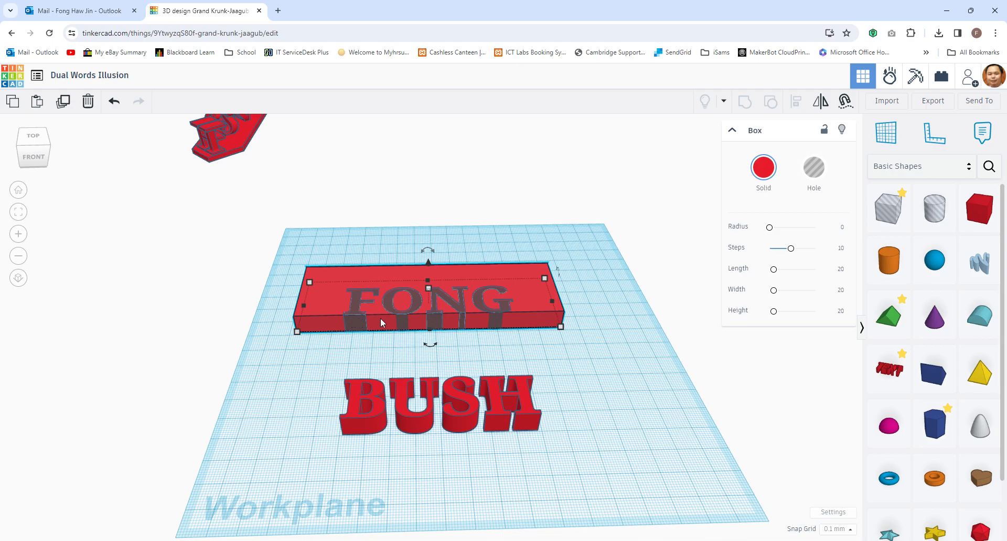
# Place a duplicate of the box over the front BUSH text and turn that text into a hole.
pyautogui.click(526, 302)
pyautogui.moveTo(526, 299); pyautogui.dragTo(549, 365)
pyautogui.click(527, 429)
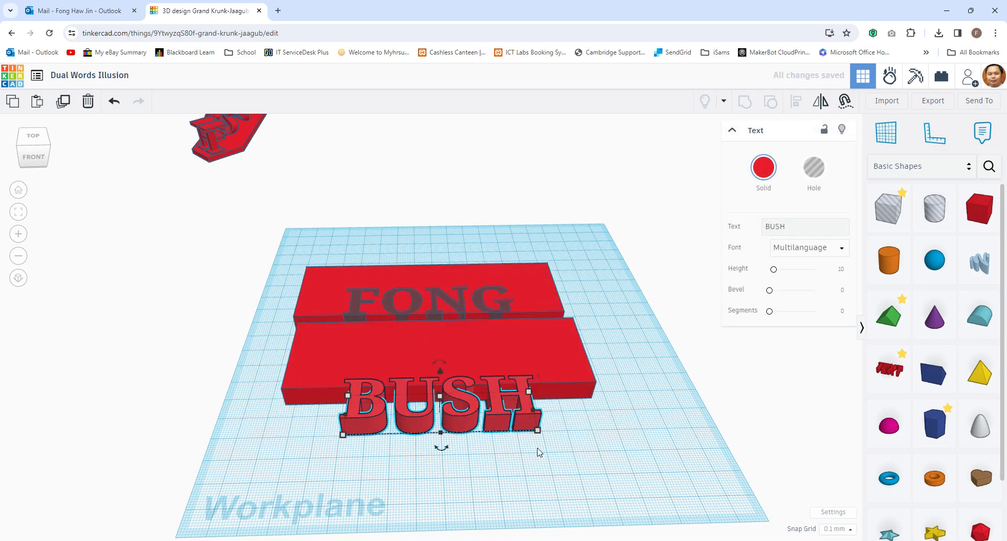
pyautogui.click(814, 169)
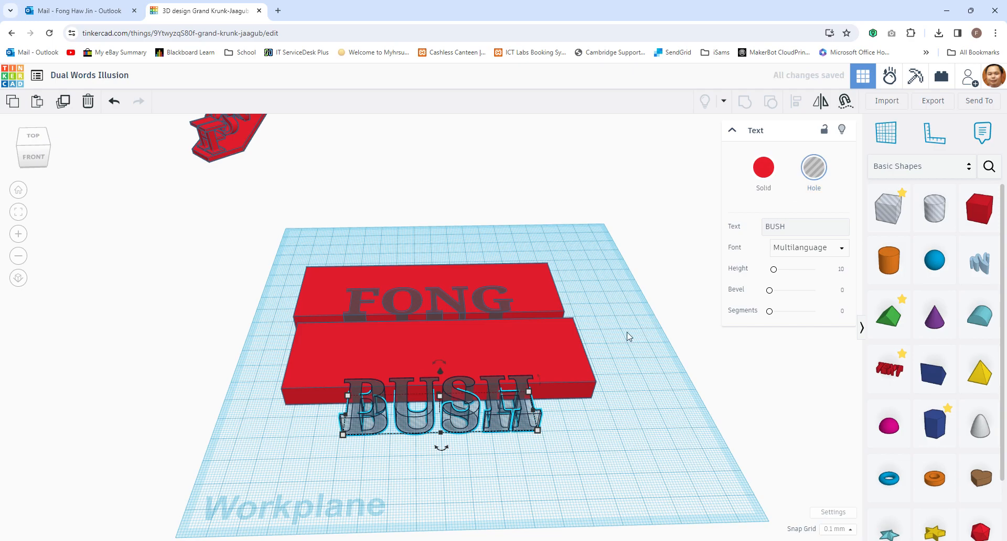
pyautogui.moveTo(574, 352); pyautogui.dragTo(575, 381)
# Align the BUSH hole text with the duplicate box, centred along the length and flush with the front edge.
pyautogui.moveTo(248, 361); pyautogui.dragTo(410, 441)
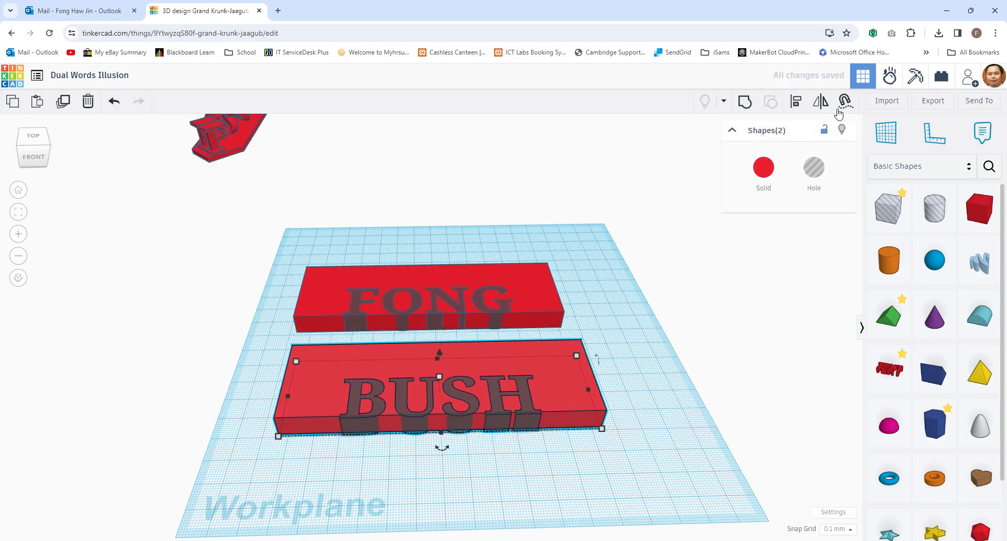
pyautogui.click(796, 105)
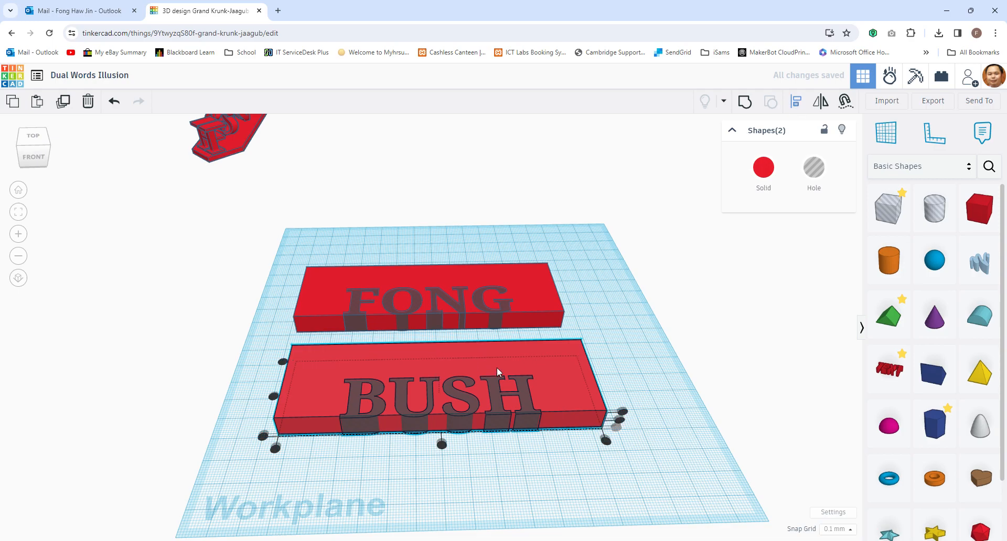
pyautogui.click(442, 446)
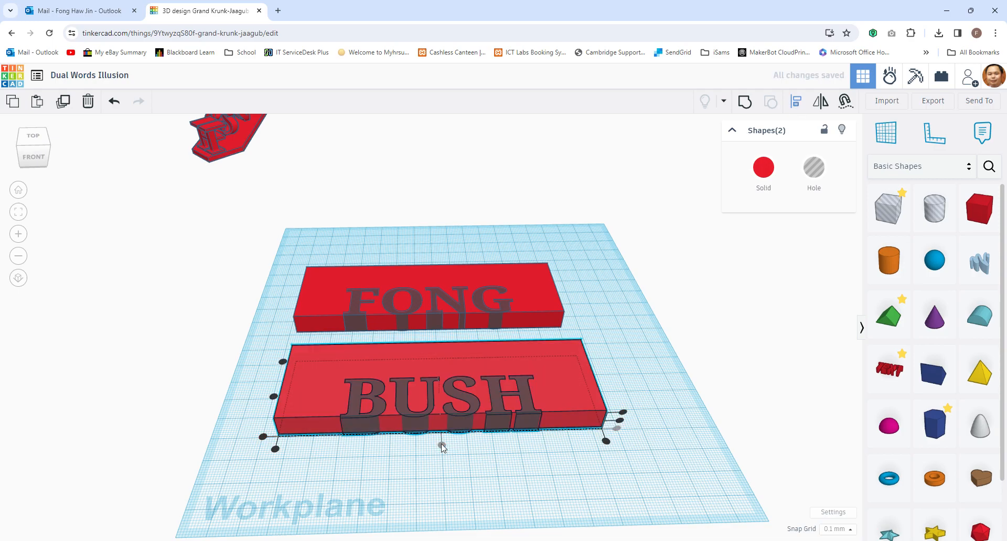
pyautogui.click(264, 437)
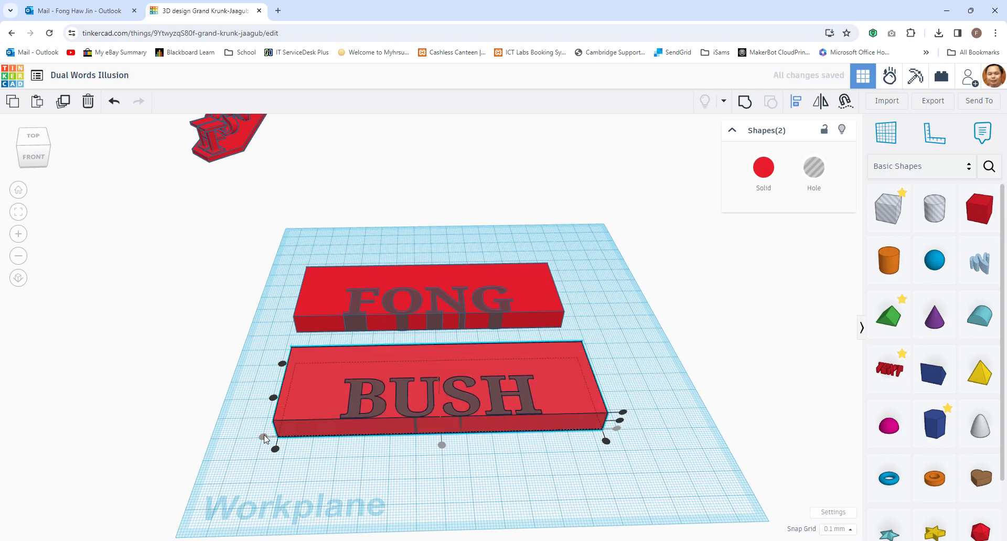
# Shift the BUSH box slightly back so its letters break through the front face, and group each box with its hole text.
pyautogui.click(625, 385)
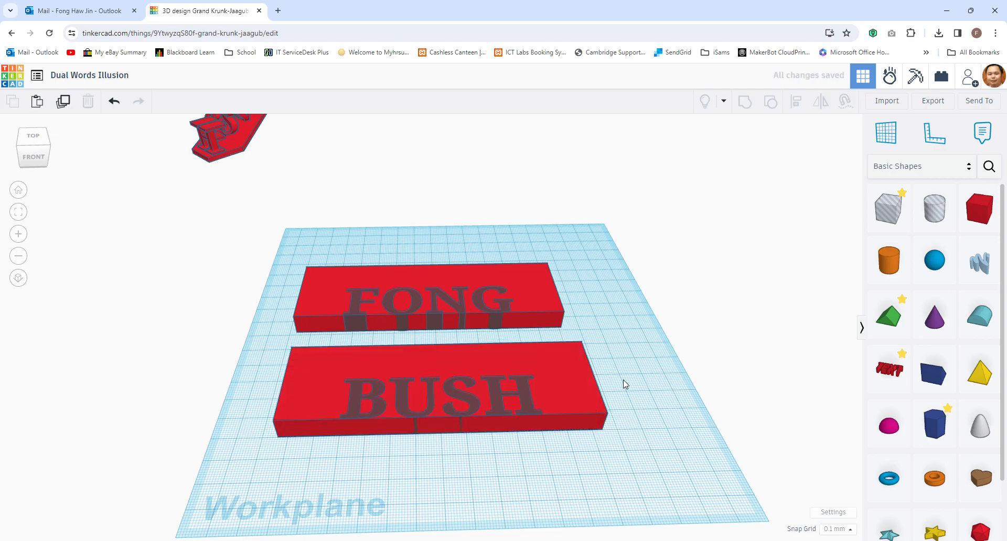
pyautogui.click(568, 383)
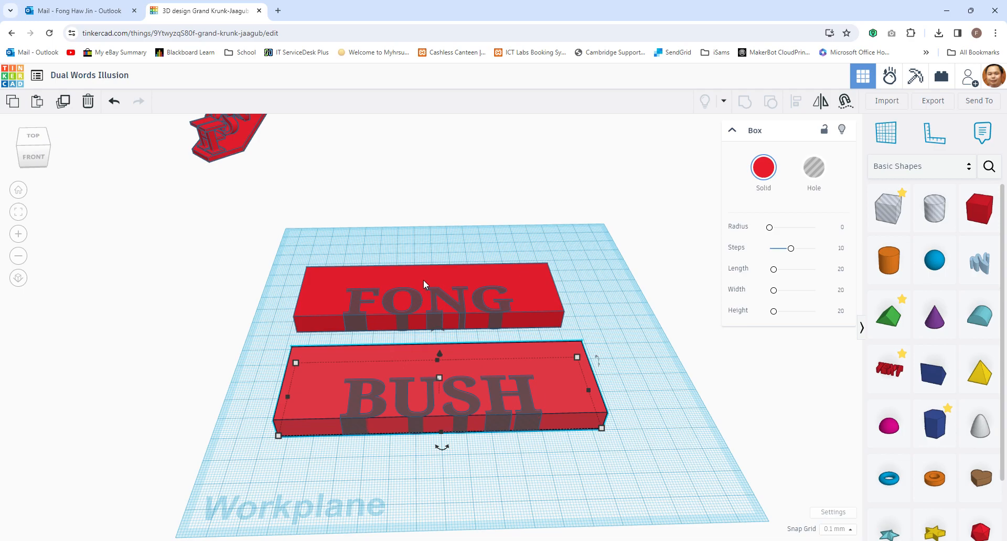
pyautogui.moveTo(289, 253); pyautogui.dragTo(410, 330)
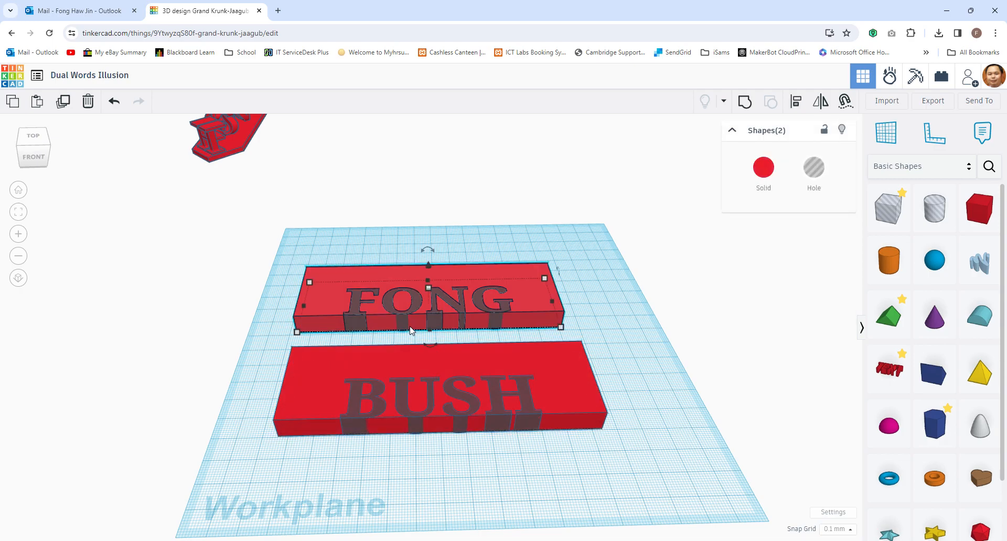
pyautogui.click(745, 102)
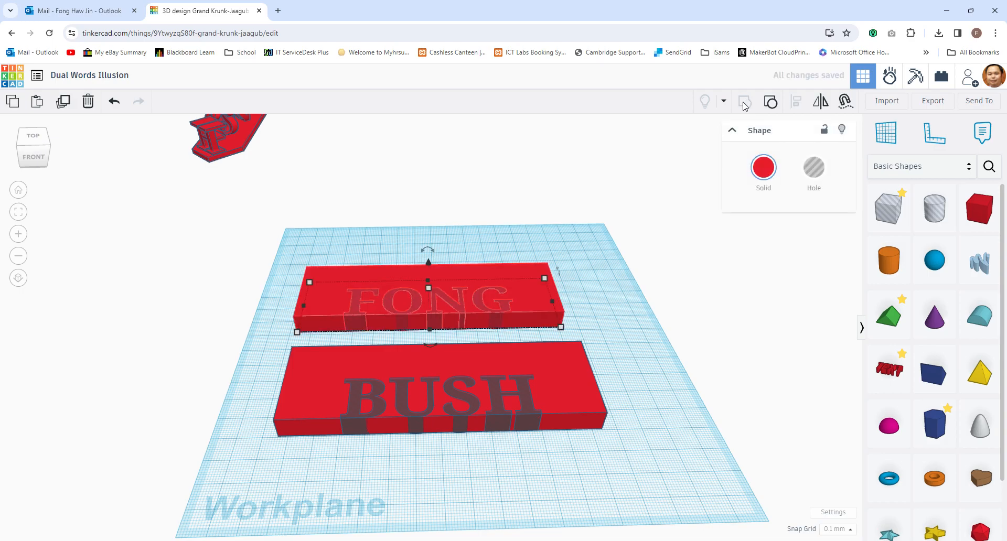
pyautogui.moveTo(253, 353); pyautogui.dragTo(608, 452)
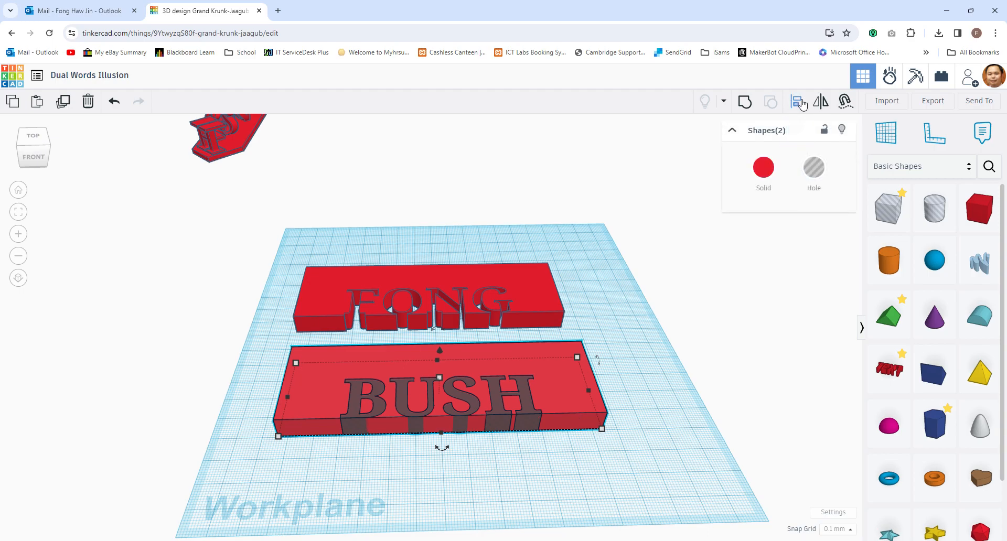
pyautogui.click(746, 105)
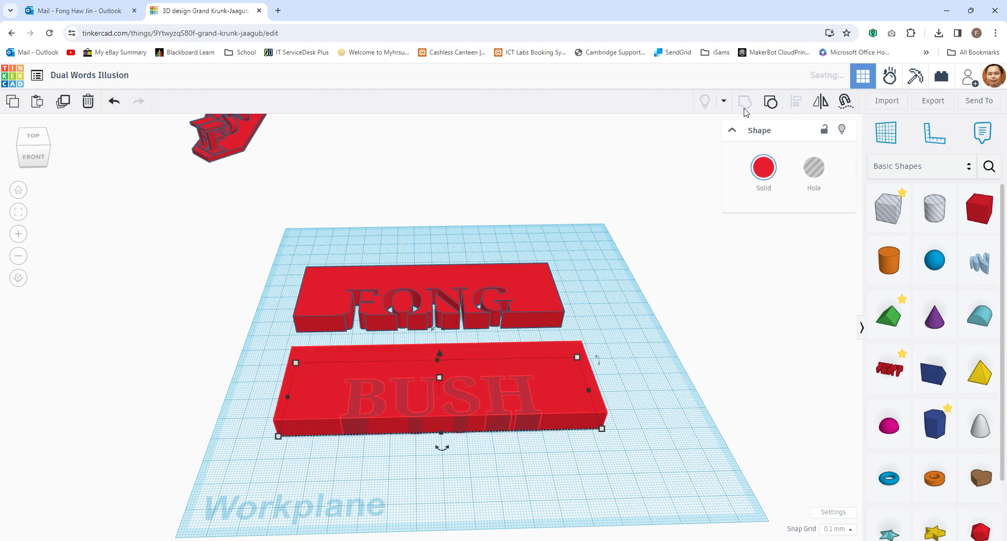
# Rotate both cut blocks so they stand upright on their long edges, and drop them onto the workplane.
pyautogui.moveTo(325, 461); pyautogui.dragTo(472, 428, button='right')
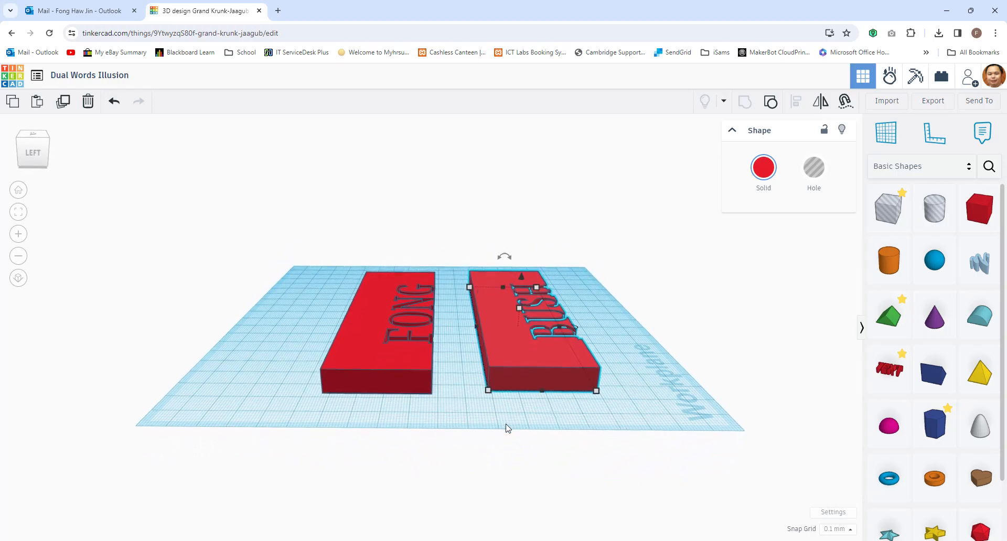
pyautogui.click(387, 365)
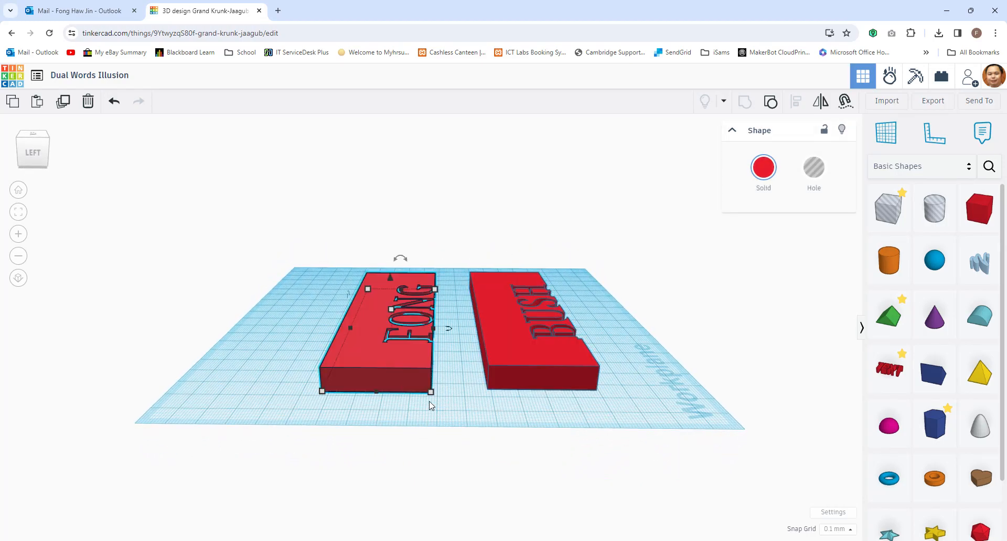
pyautogui.moveTo(395, 258)
pyautogui.moveTo(395, 258); pyautogui.dragTo(438, 283)
pyautogui.click(517, 325)
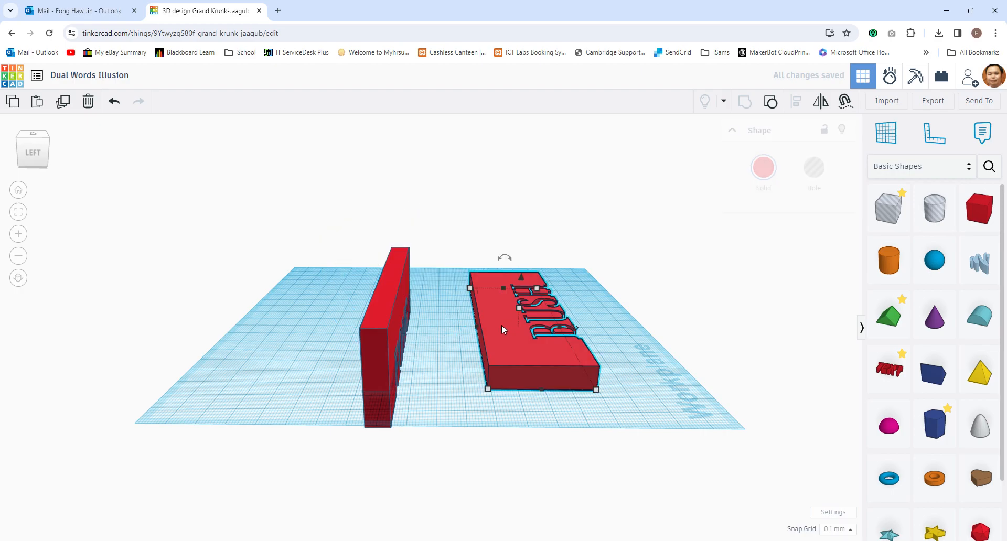
pyautogui.moveTo(507, 256)
pyautogui.moveTo(507, 255); pyautogui.dragTo(539, 278)
pyautogui.moveTo(298, 226); pyautogui.dragTo(597, 436)
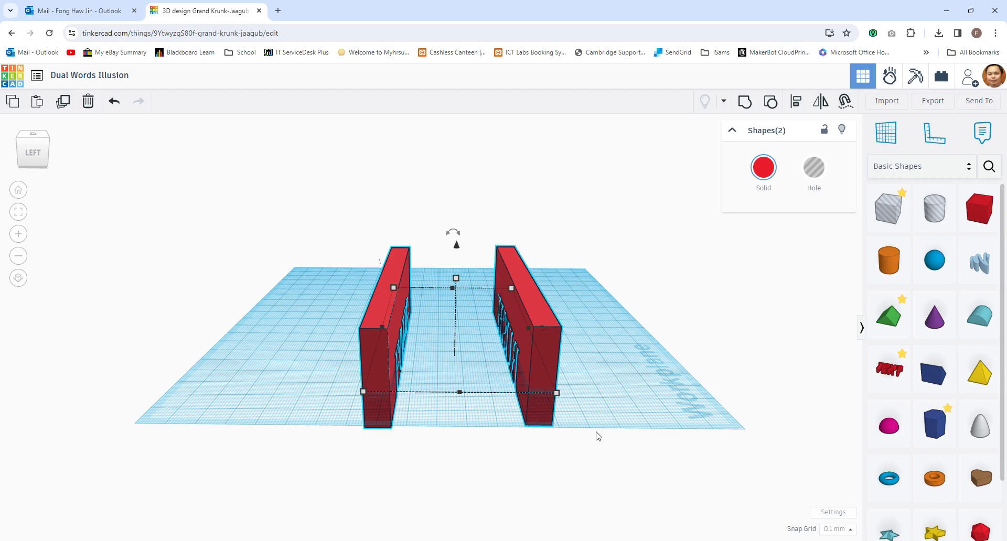
pyautogui.press('d')
# Move the two standing blocks apart so the surname block and the BUSH block sit side by side, lettering facing front.
pyautogui.moveTo(616, 408); pyautogui.dragTo(351, 370, button='right')
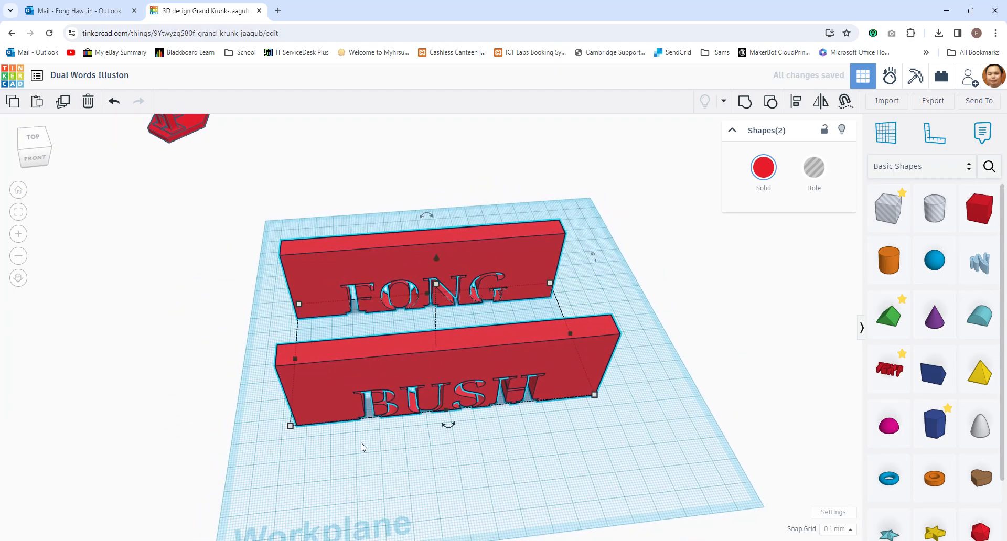
pyautogui.moveTo(352, 366); pyautogui.dragTo(267, 341)
pyautogui.click(367, 391)
pyautogui.moveTo(367, 390); pyautogui.dragTo(577, 331)
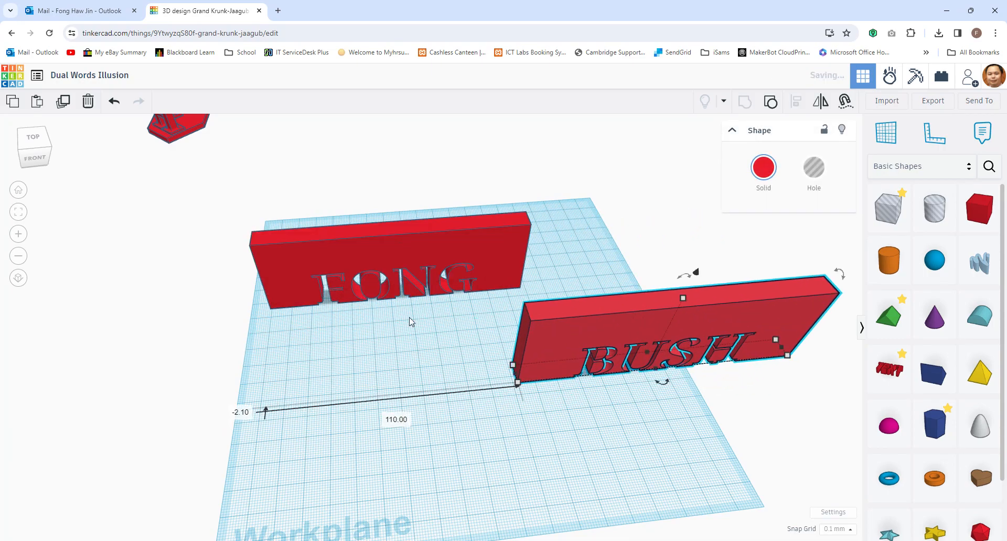
pyautogui.moveTo(300, 272); pyautogui.dragTo(153, 370)
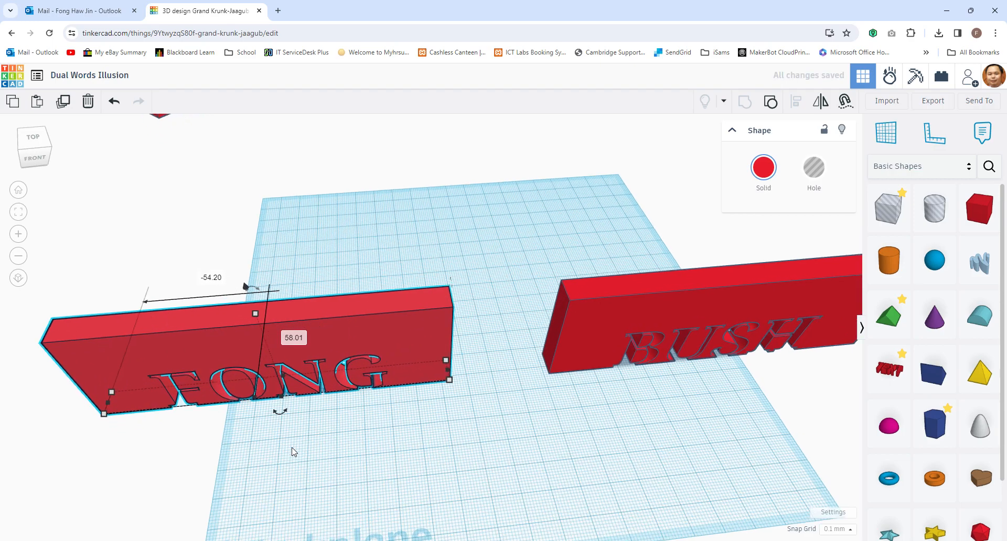
# Stretch the thin BUSH block in depth and set that depth to 126.8 mm to match its length.
pyautogui.moveTo(293, 454); pyautogui.dragTo(456, 267, button='right')
pyautogui.click(496, 280)
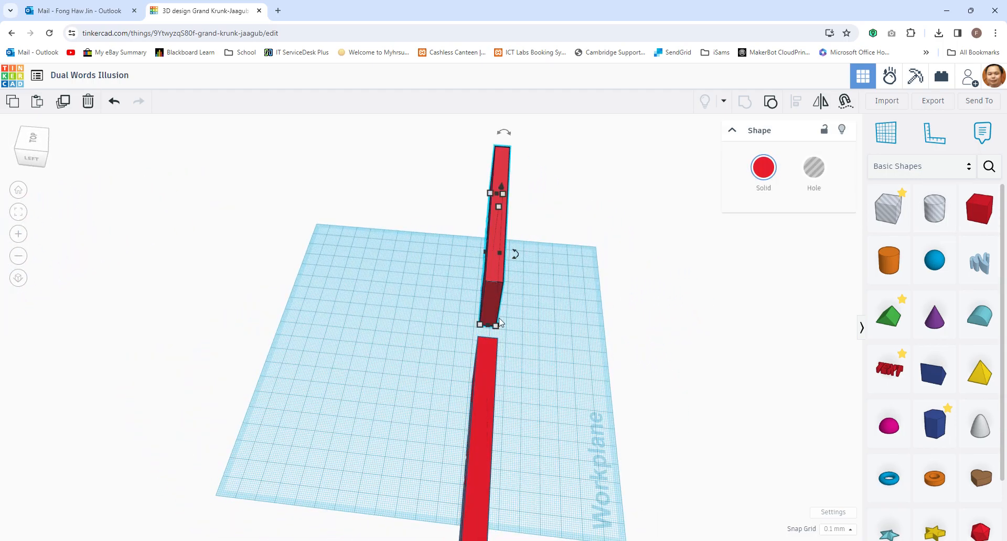
pyautogui.moveTo(497, 328); pyautogui.dragTo(714, 350)
pyautogui.moveTo(589, 310); pyautogui.dragTo(436, 290)
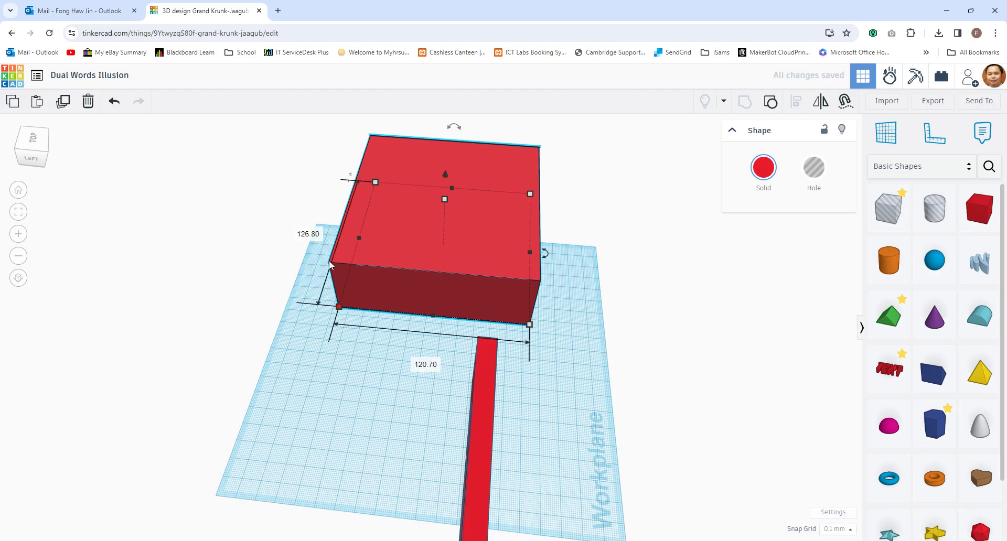
pyautogui.click(426, 365)
pyautogui.write('126.8')
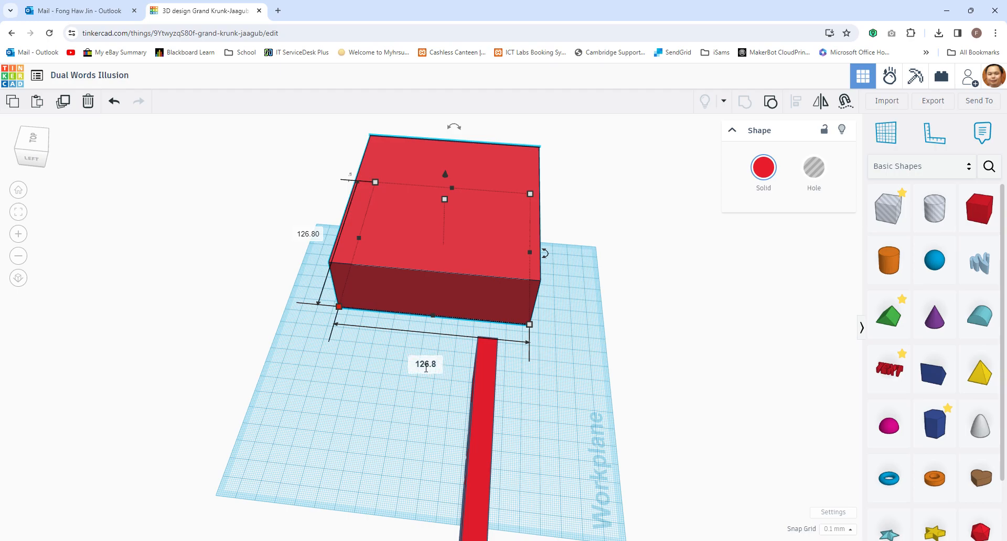
pyautogui.press('Return')
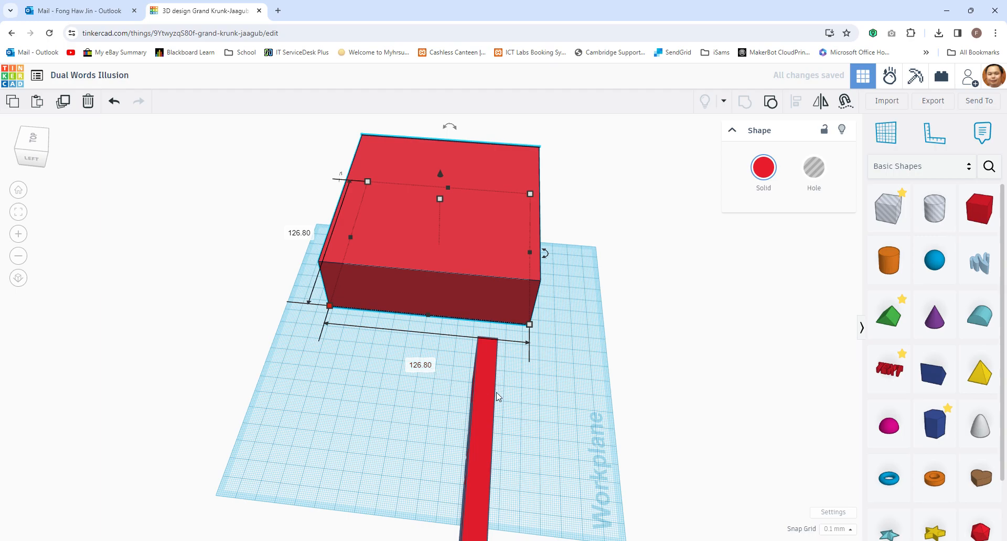
# Stretch the surname block in depth and set both its length and its depth to 126.8 mm.
pyautogui.click(490, 395)
pyautogui.moveTo(472, 376); pyautogui.dragTo(318, 372)
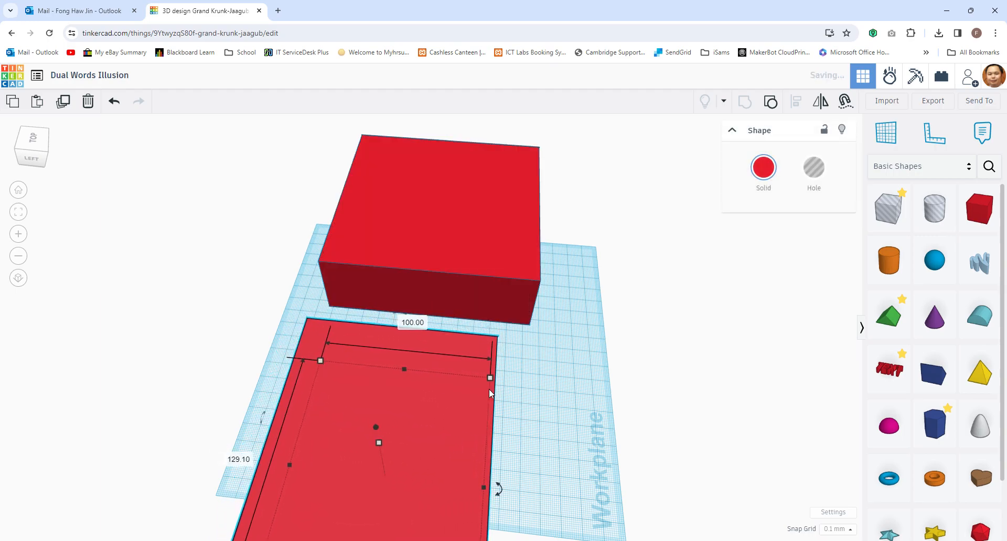
pyautogui.click(244, 464)
pyautogui.write('126.8')
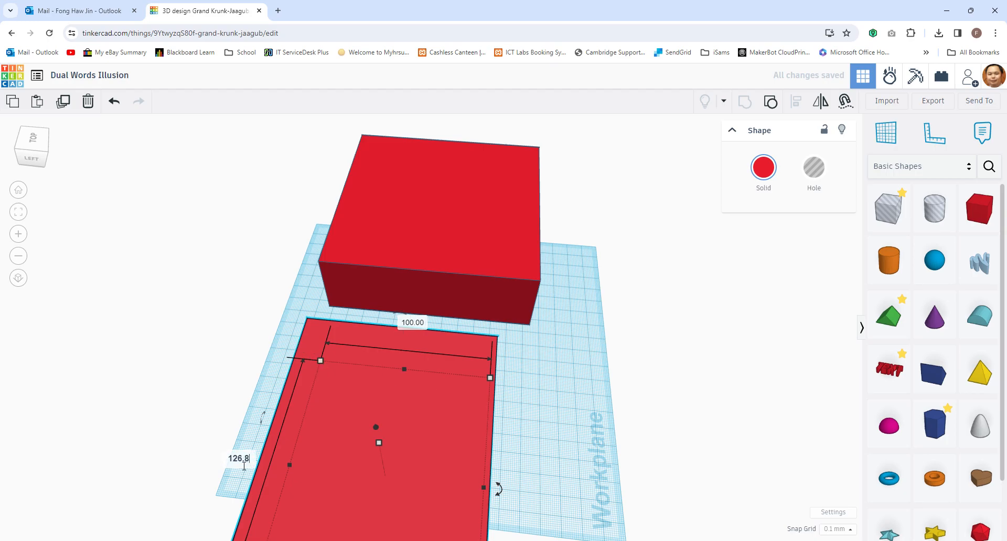
pyautogui.press('Return')
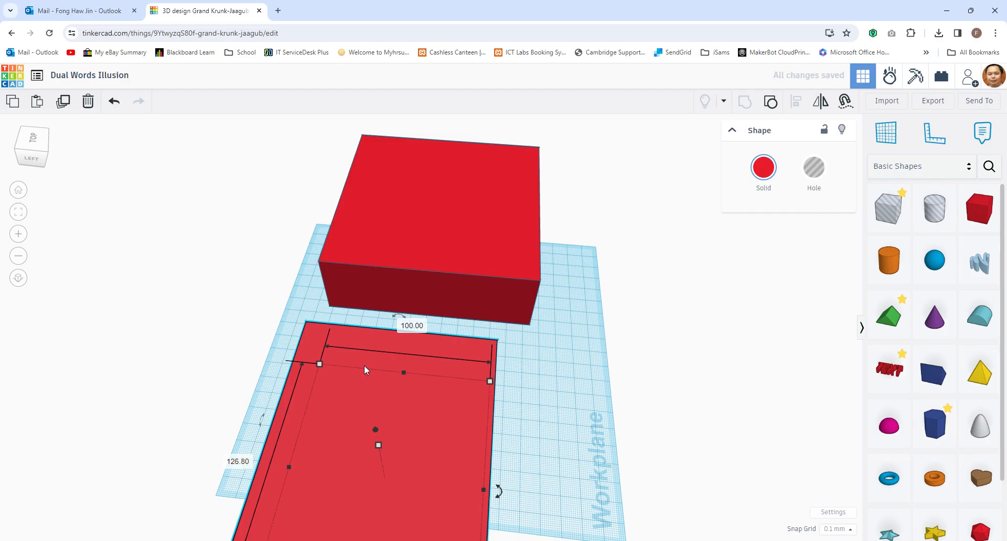
pyautogui.click(412, 326)
pyautogui.write('126.8')
pyautogui.press('Return')
# Line up the surname block beside the BUSH block with a small gap, and check the BUSH block's footprint dimensions.
pyautogui.moveTo(424, 366); pyautogui.dragTo(442, 348)
pyautogui.moveTo(590, 378); pyautogui.dragTo(560, 425, button='right')
pyautogui.moveTo(424, 428); pyautogui.dragTo(420, 395)
pyautogui.moveTo(420, 394); pyautogui.dragTo(315, 384, button='right')
pyautogui.click(521, 376)
pyautogui.moveTo(391, 492); pyautogui.dragTo(556, 391, button='right')
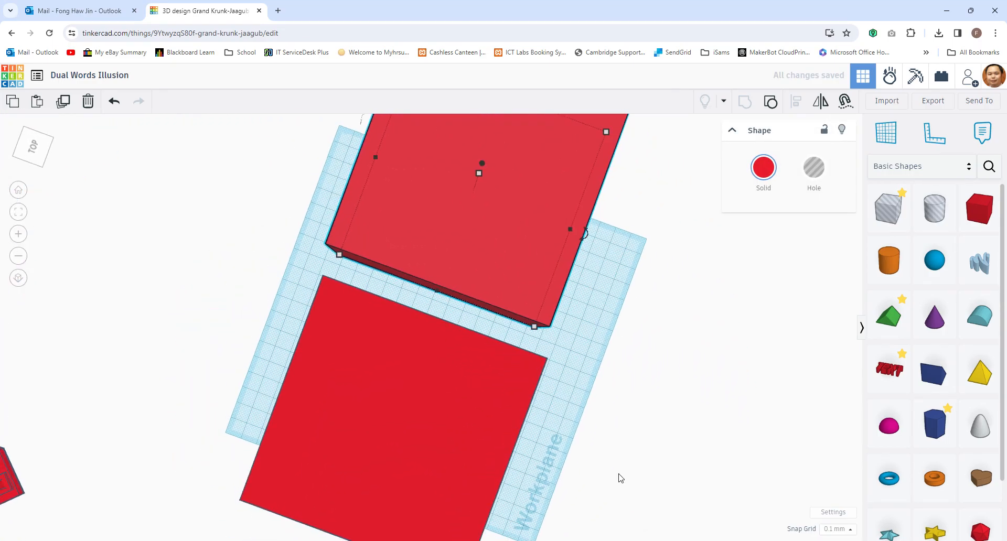
pyautogui.moveTo(535, 327)
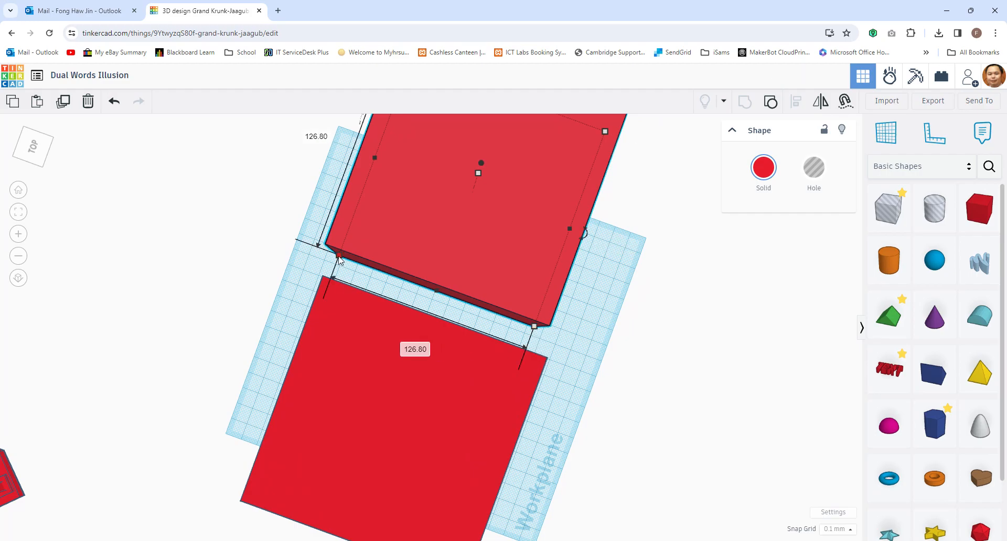
pyautogui.moveTo(646, 454); pyautogui.dragTo(417, 380, button='right')
pyautogui.click(416, 380)
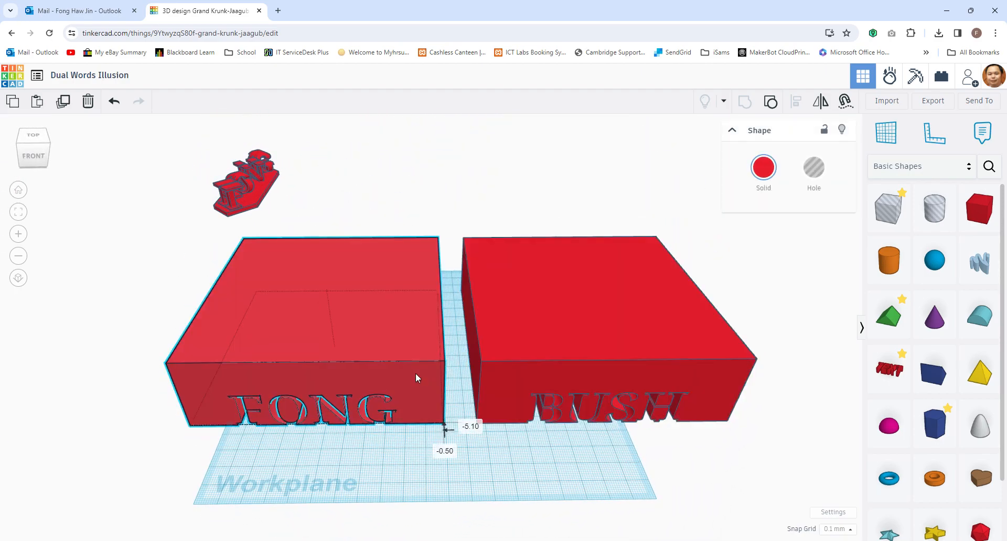
pyautogui.click(537, 470)
# Raise both lettered blocks together to 3 mm above the workplane.
pyautogui.moveTo(537, 470); pyautogui.dragTo(492, 460, button='right')
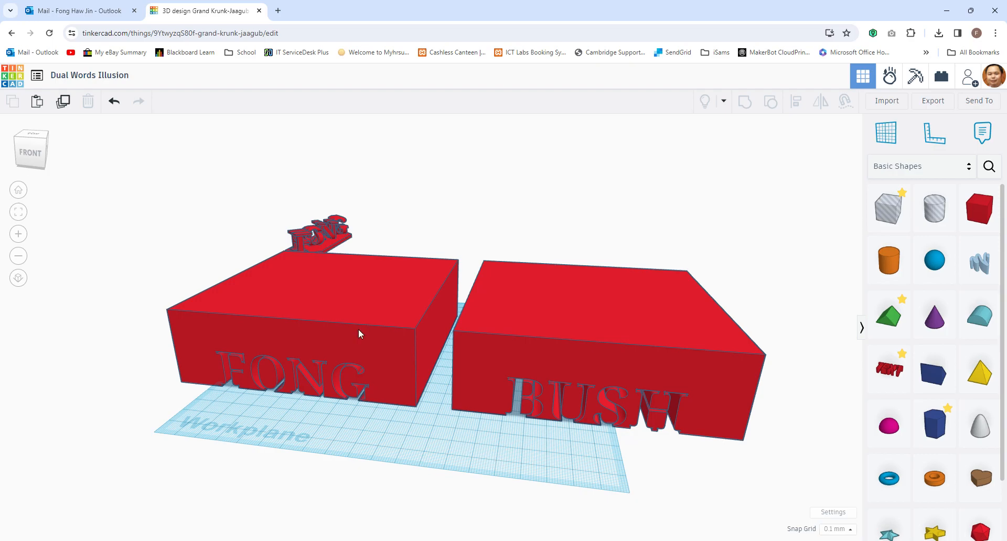
pyautogui.moveTo(483, 418); pyautogui.dragTo(540, 441, button='right')
pyautogui.moveTo(400, 217); pyautogui.dragTo(516, 323)
pyautogui.moveTo(456, 254); pyautogui.dragTo(456, 253)
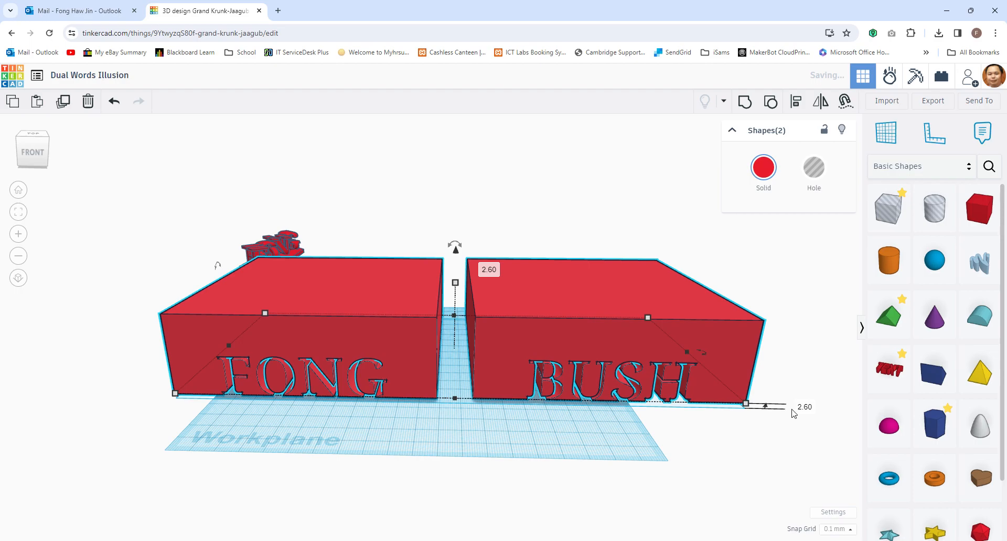
pyautogui.click(809, 411)
pyautogui.write('3')
pyautogui.press('Return')
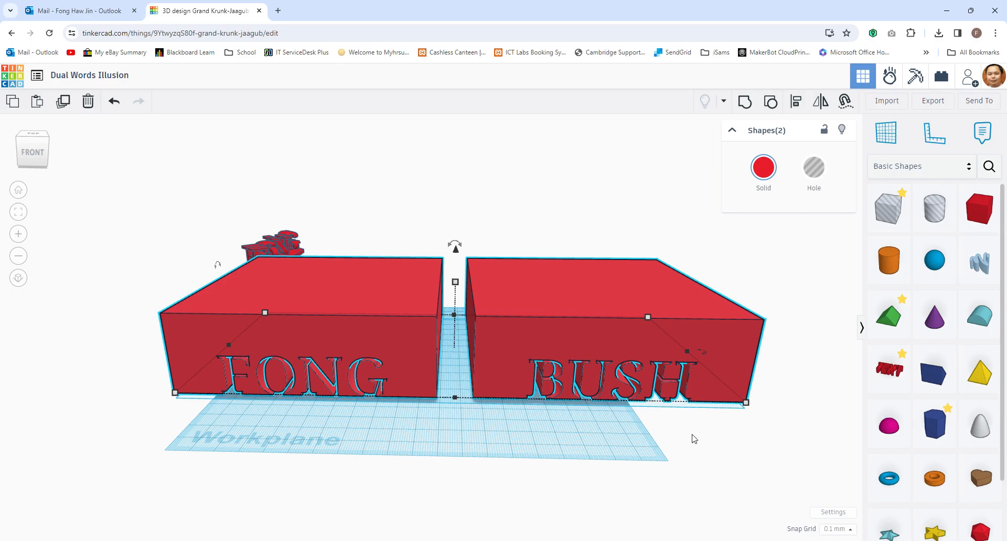
# Undo the last changes to the surname block.
pyautogui.moveTo(694, 438); pyautogui.dragTo(679, 467, button='right')
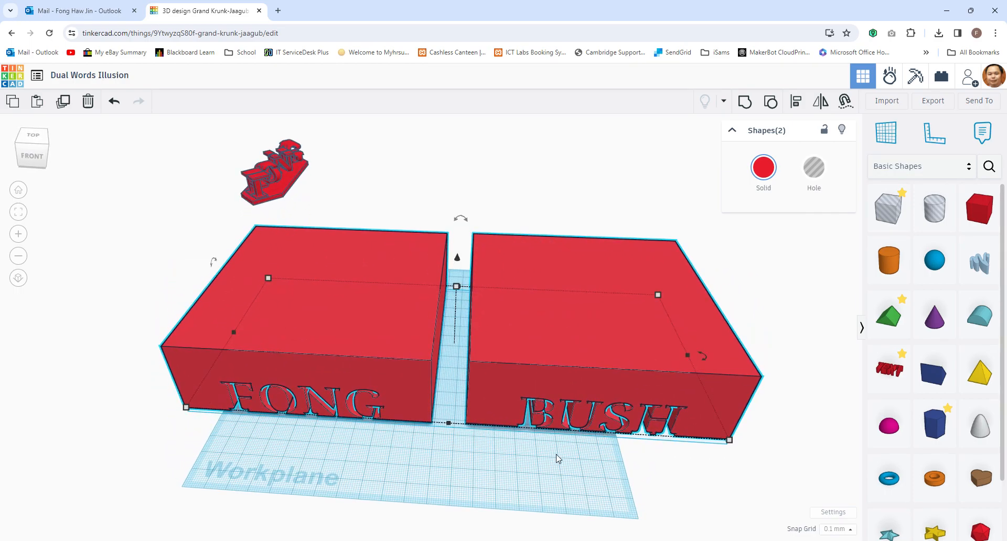
pyautogui.click(407, 434)
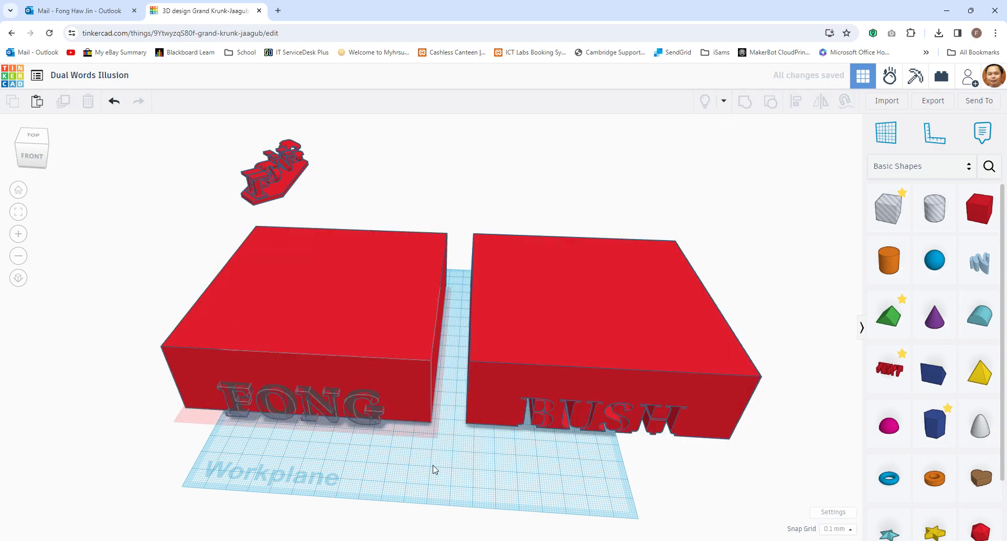
pyautogui.hotkey('ctrl', 'z')
pyautogui.hotkey('ctrl', 'z')
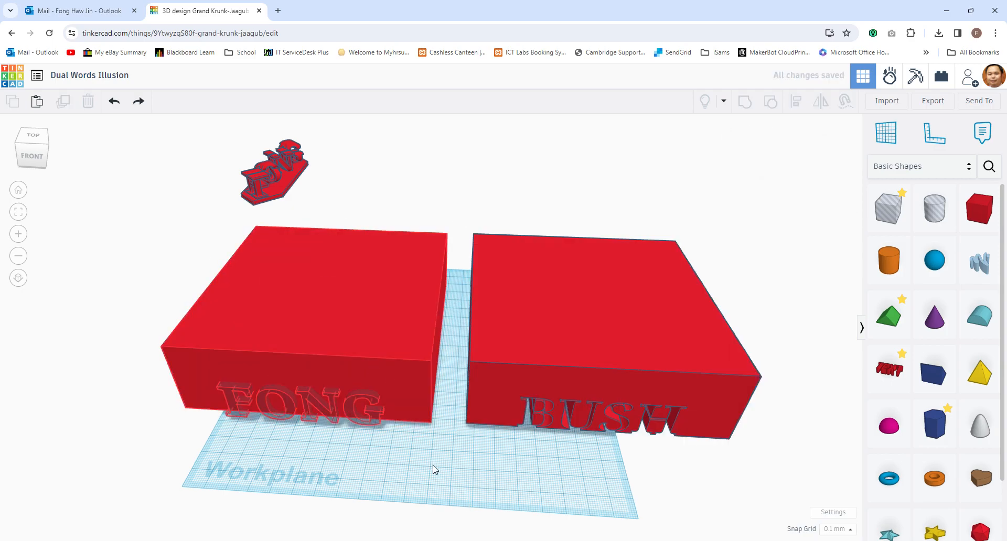
pyautogui.click(417, 369)
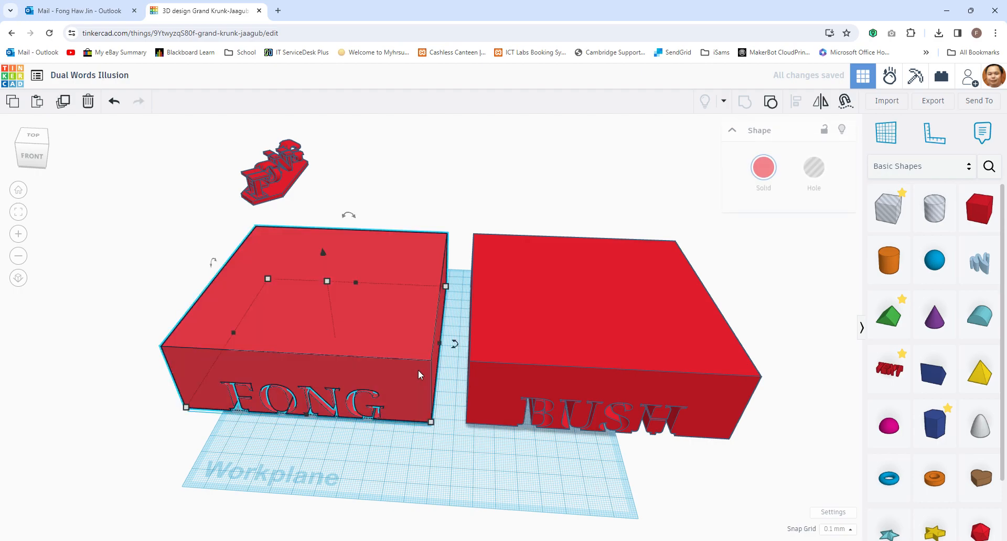
# Move the surname block and the BUSH block apart in opposite directions to free the middle of the workplane.
pyautogui.click(166, 501)
pyautogui.moveTo(149, 339); pyautogui.dragTo(305, 443)
pyautogui.moveTo(418, 363); pyautogui.dragTo(217, 356)
pyautogui.moveTo(527, 386); pyautogui.dragTo(705, 408)
pyautogui.moveTo(566, 524); pyautogui.dragTo(603, 460, button='right')
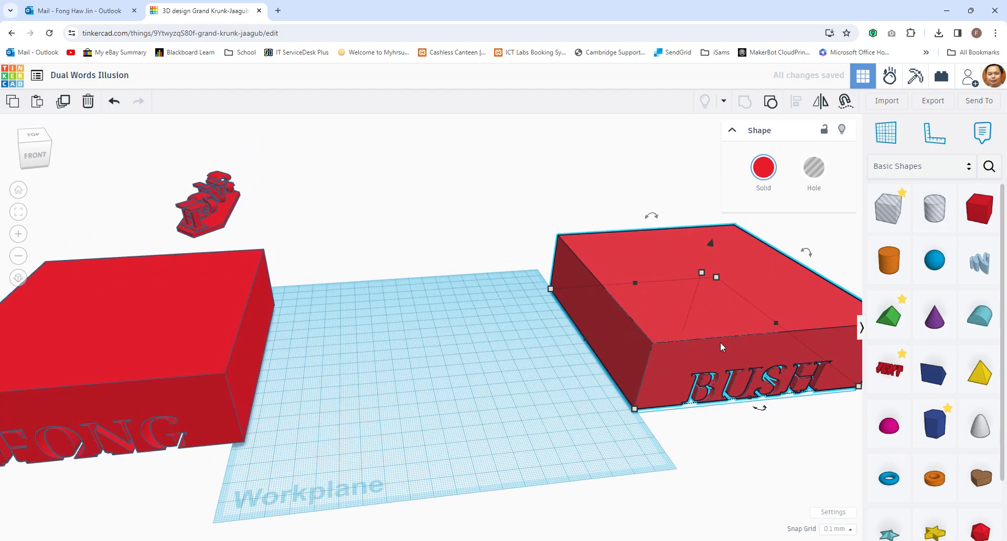
# Turn both the BUSH block and the surname block into holes.
pyautogui.click(823, 172)
pyautogui.click(226, 315)
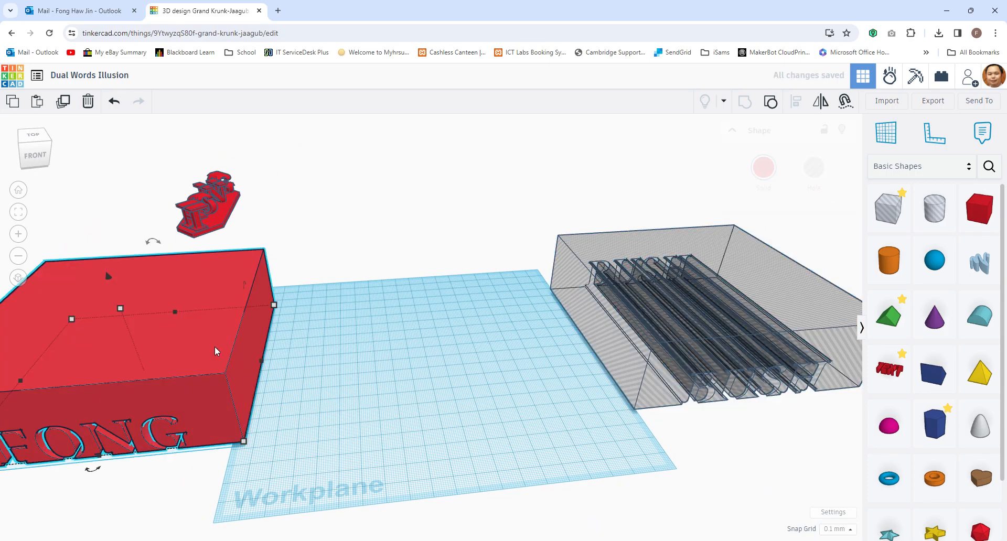
pyautogui.click(813, 186)
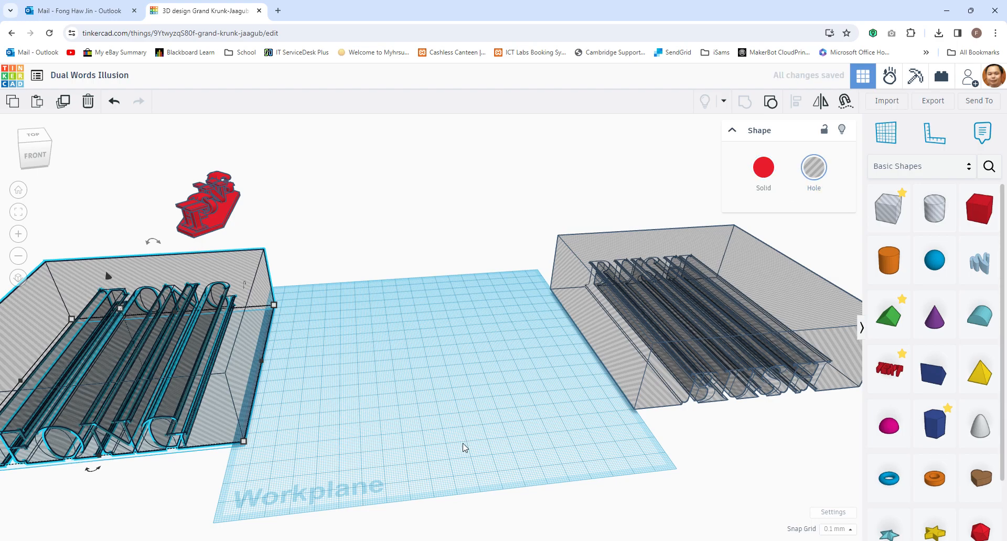
# Place a solid box about 188 mm long between the two hole blocks and set its width to 90 mm.
pyautogui.moveTo(462, 459); pyautogui.dragTo(440, 461, button='right')
pyautogui.moveTo(979, 208); pyautogui.dragTo(529, 477)
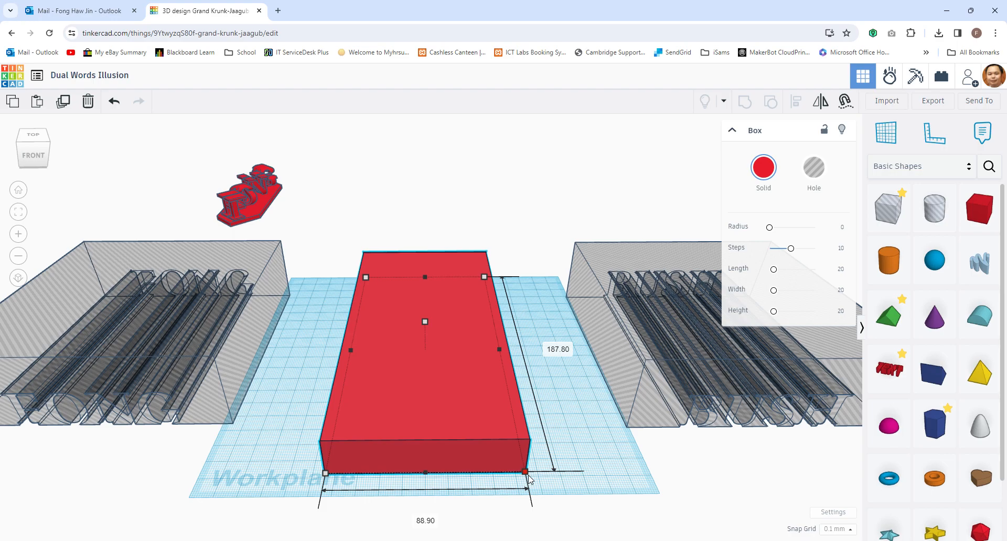
pyautogui.click(424, 520)
pyautogui.write('90')
pyautogui.press('Return')
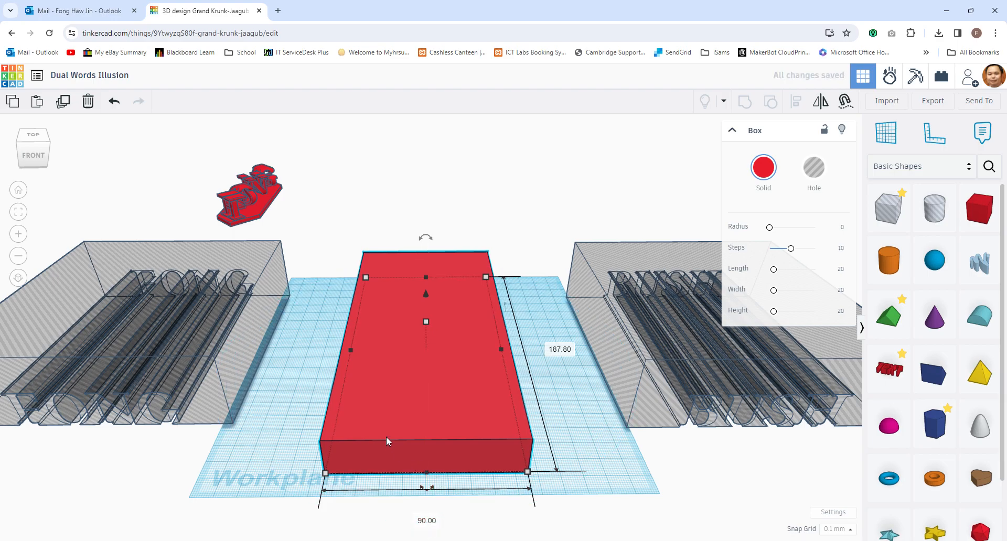
# Rotate the surname hole block 45° and the BUSH hole block 45° in the opposite direction.
pyautogui.click(214, 376)
pyautogui.click(275, 431)
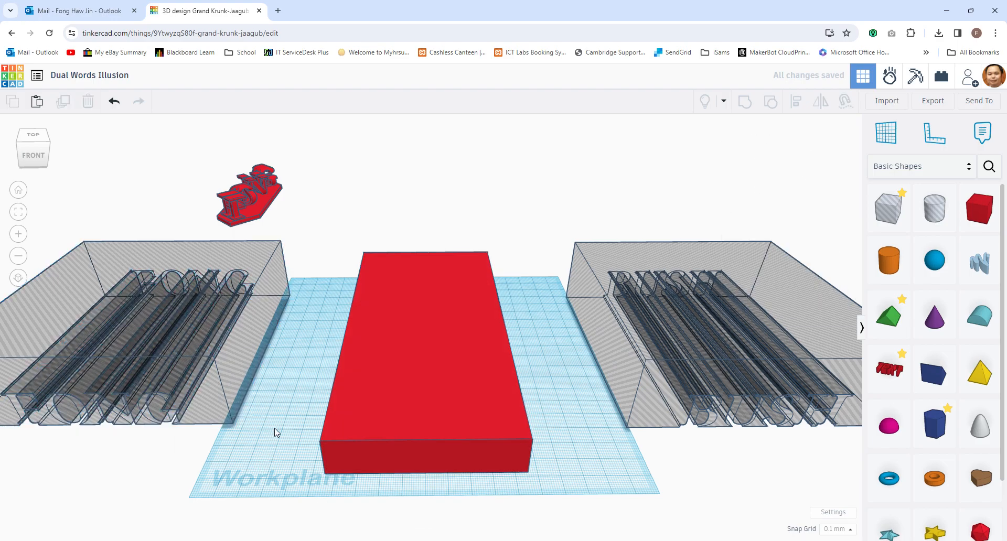
pyautogui.click(121, 370)
pyautogui.moveTo(160, 405); pyautogui.dragTo(96, 413)
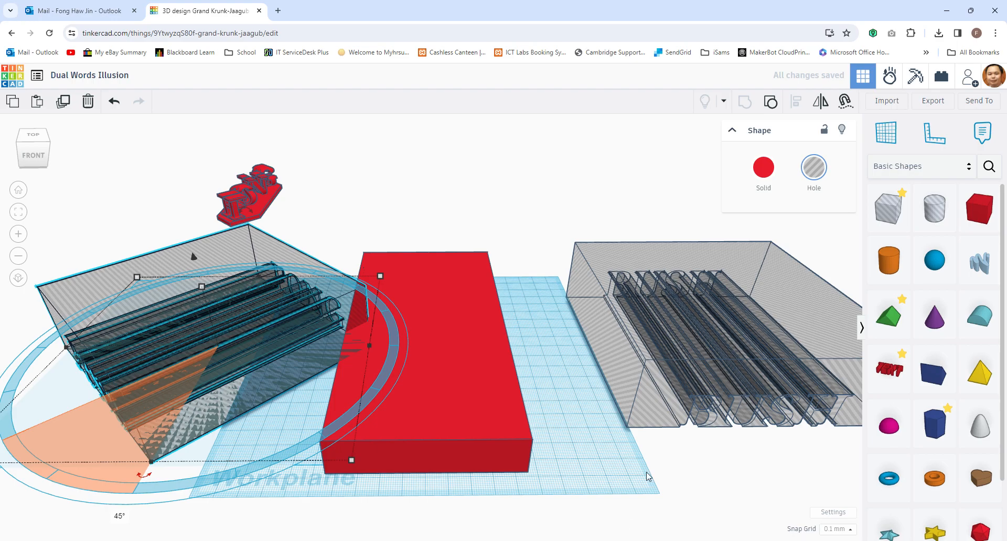
pyautogui.click(681, 370)
pyautogui.moveTo(766, 442)
pyautogui.moveTo(766, 442); pyautogui.dragTo(778, 407)
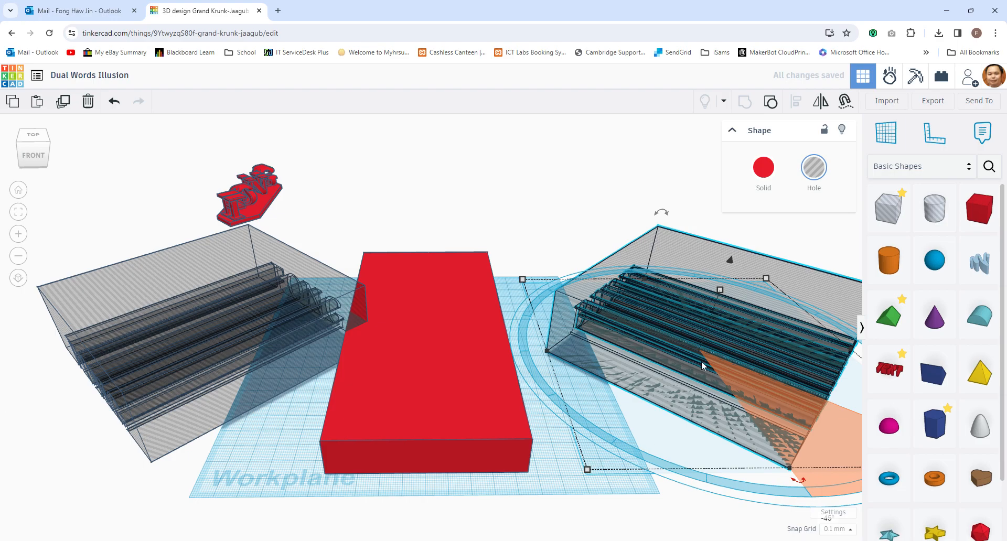
# Move the surname block and the BUSH block over the red box so that they cross above it.
pyautogui.moveTo(48, 363); pyautogui.dragTo(188, 448)
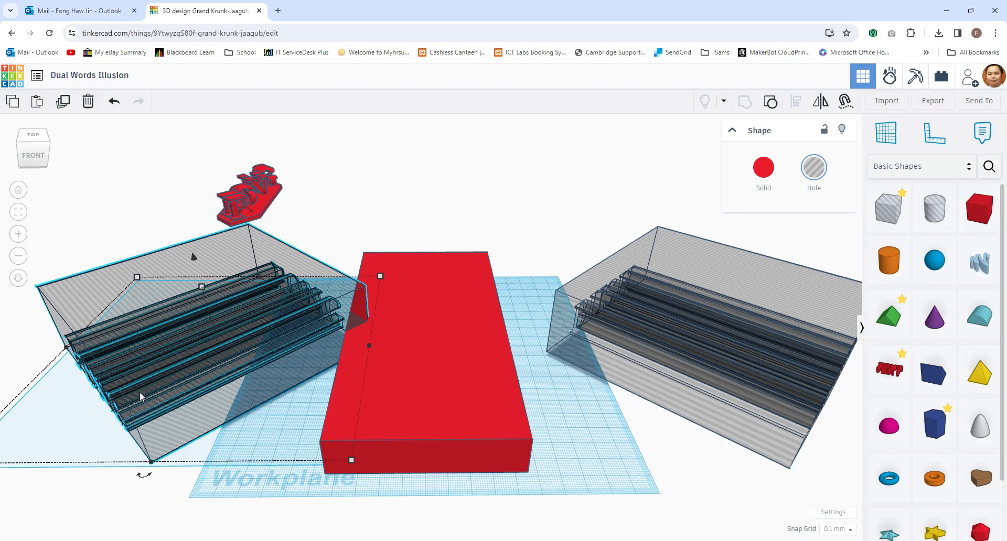
pyautogui.moveTo(143, 394); pyautogui.dragTo(362, 415)
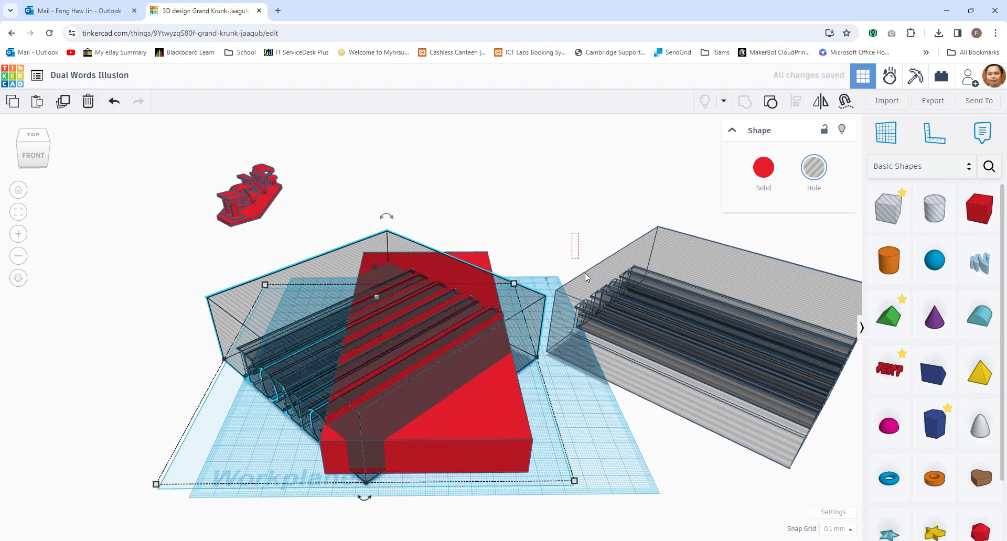
pyautogui.click(688, 388)
pyautogui.moveTo(688, 388); pyautogui.dragTo(424, 391)
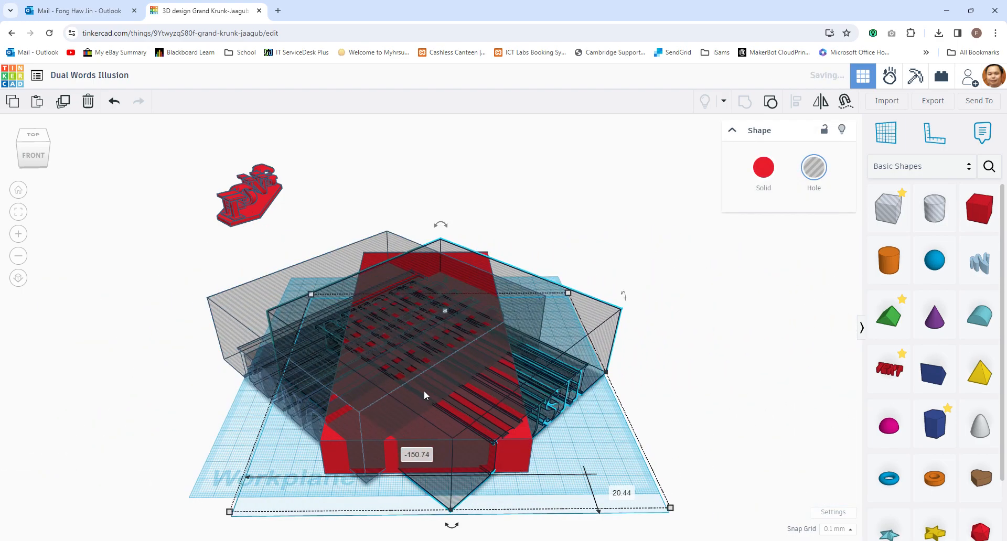
# Align the red box and both hole blocks on their centres along the workplane's width and depth.
pyautogui.moveTo(294, 217); pyautogui.dragTo(620, 514)
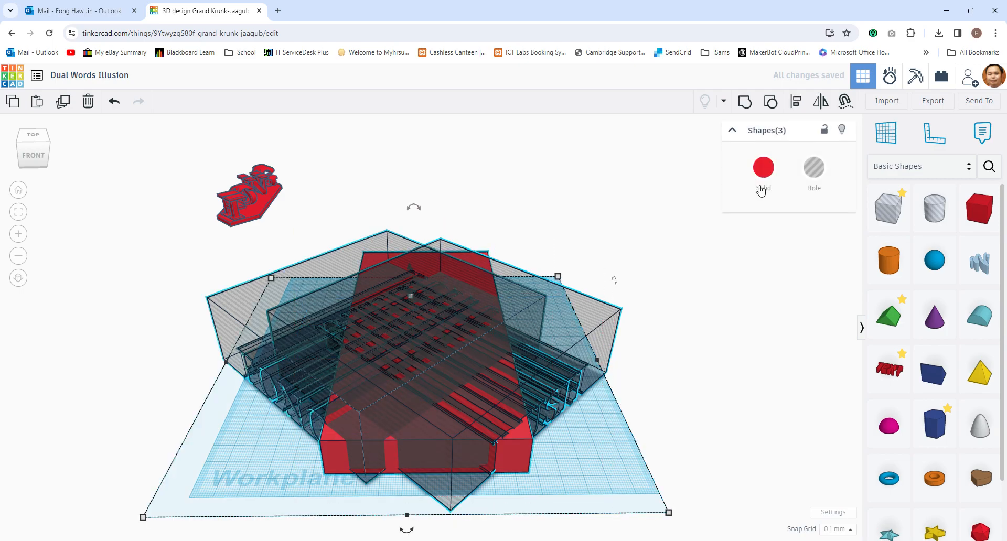
pyautogui.click(795, 105)
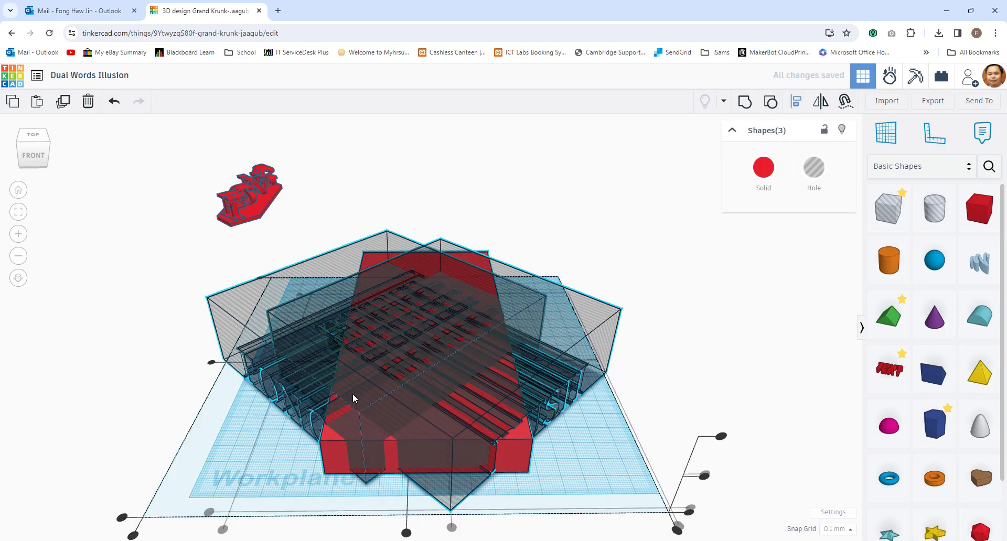
pyautogui.click(407, 533)
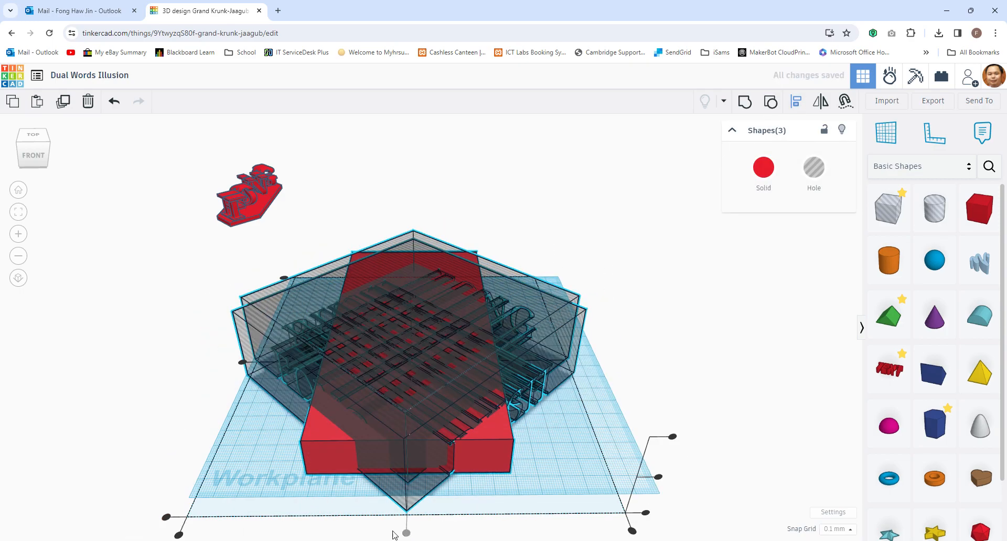
pyautogui.click(242, 362)
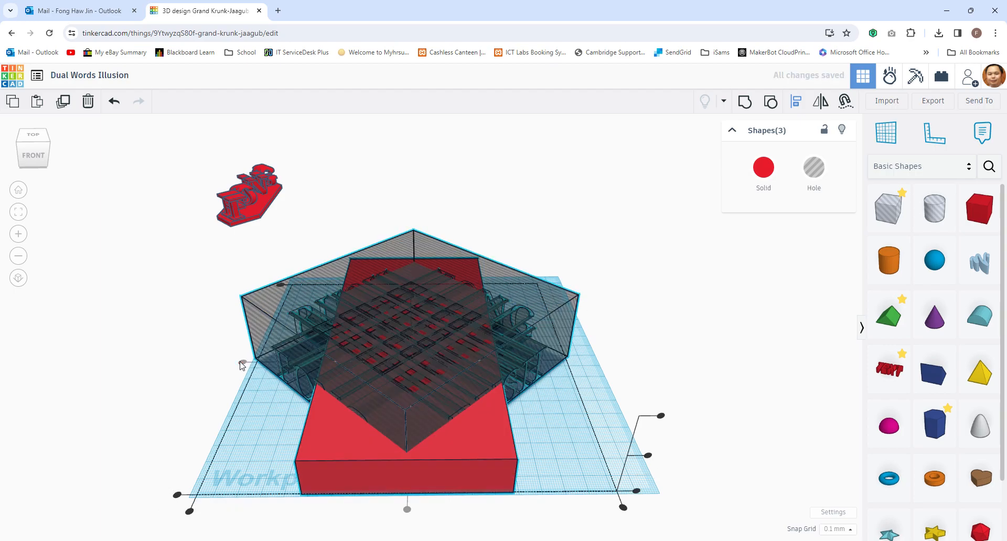
# Increase the red box's height to about 31.6 mm.
pyautogui.moveTo(703, 474); pyautogui.dragTo(711, 448, button='right')
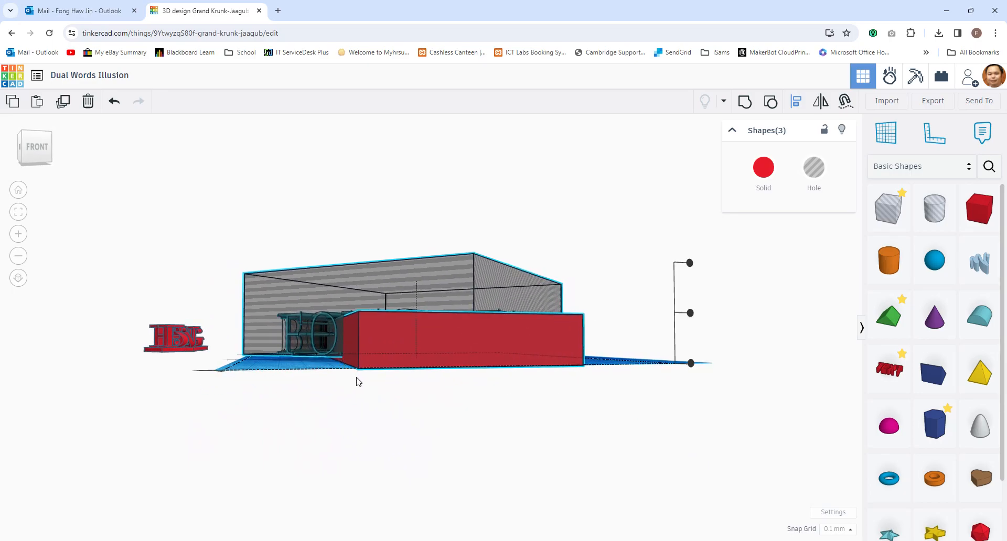
pyautogui.moveTo(411, 411); pyautogui.dragTo(407, 367, button='right')
pyautogui.click(463, 450)
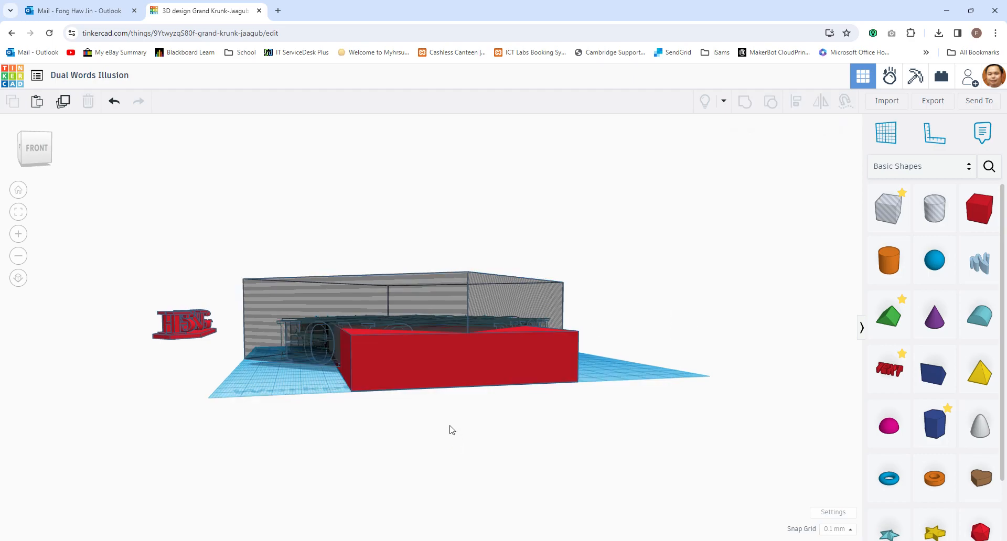
pyautogui.click(436, 357)
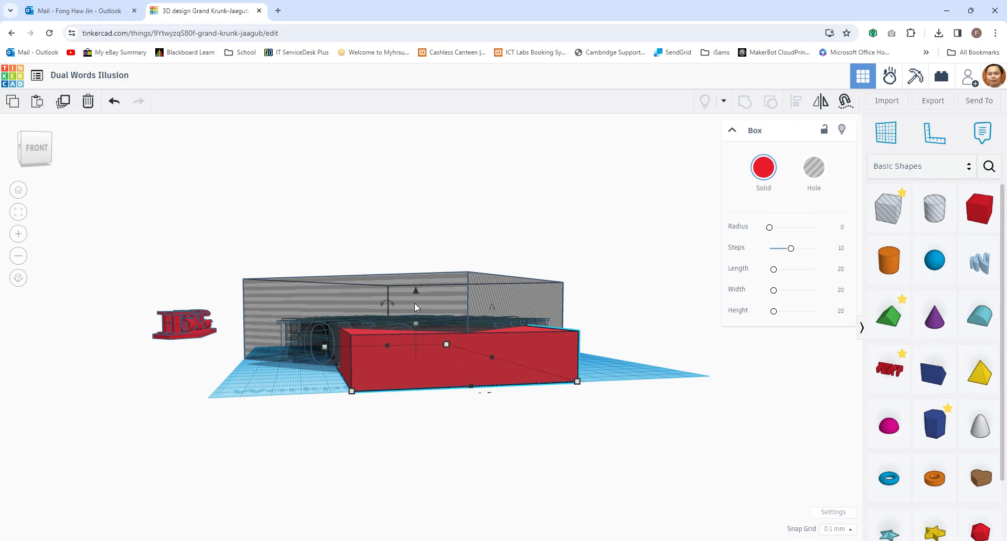
pyautogui.moveTo(416, 323); pyautogui.dragTo(413, 303)
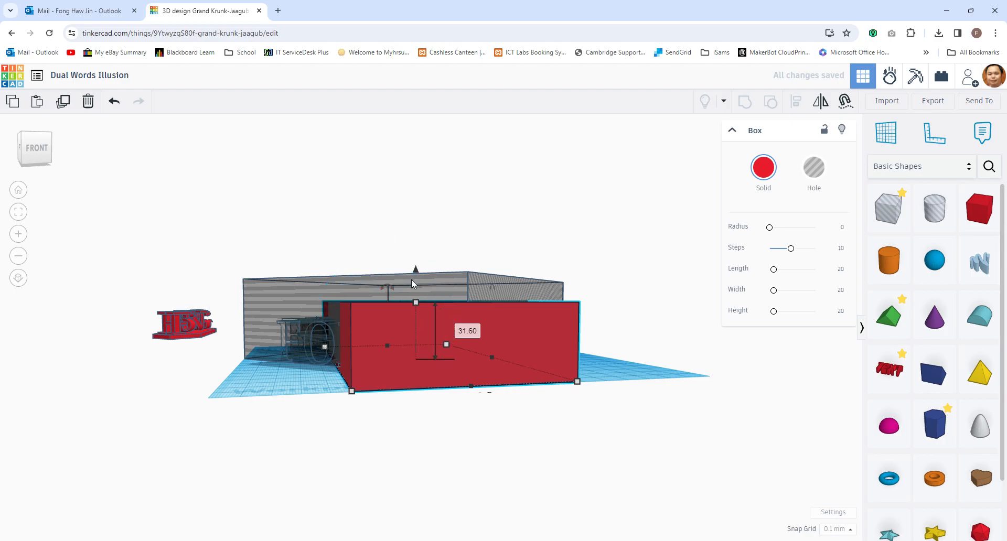
# Group the red box with both hole blocks to cut the crossed lettering out of it.
pyautogui.moveTo(445, 440); pyautogui.dragTo(445, 475, button='right')
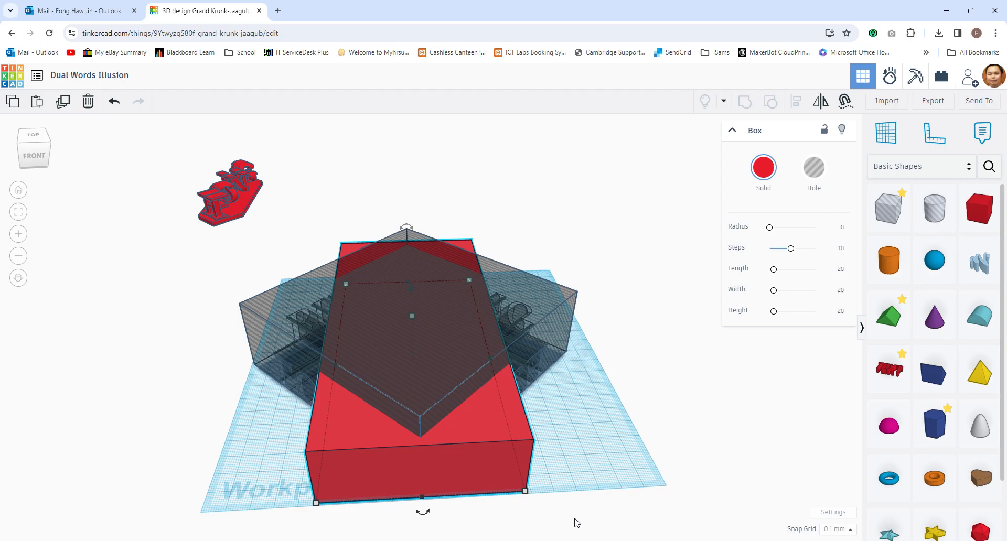
pyautogui.moveTo(577, 523); pyautogui.dragTo(587, 487, button='right')
pyautogui.moveTo(295, 215); pyautogui.dragTo(585, 430)
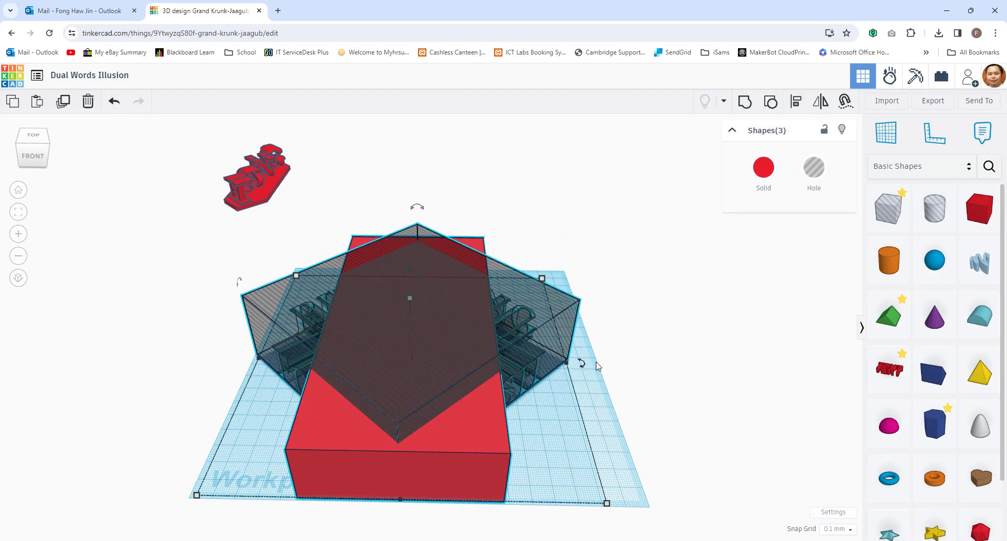
pyautogui.click(745, 102)
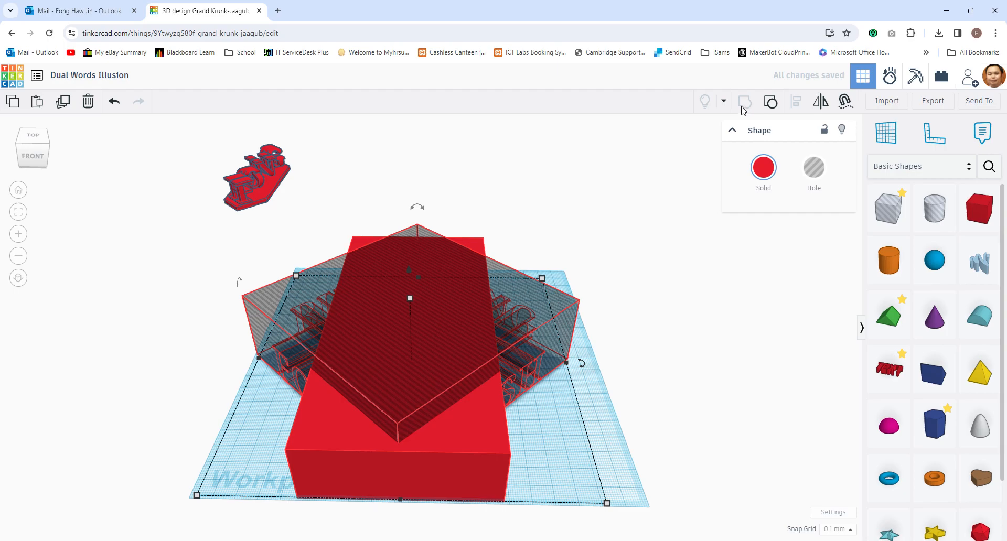
pyautogui.moveTo(435, 244); pyautogui.dragTo(575, 218, button='right')
pyautogui.moveTo(666, 338); pyautogui.dragTo(634, 328, button='right')
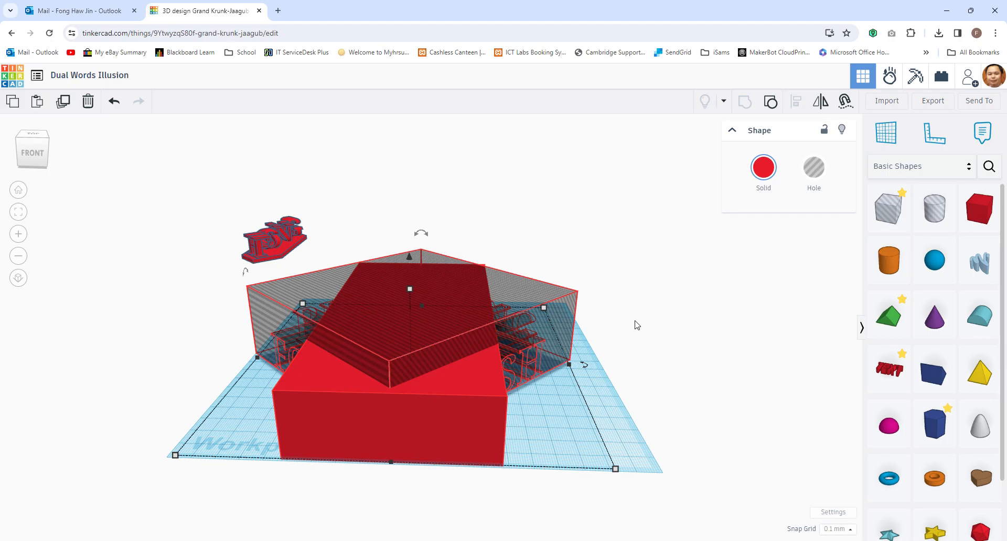
pyautogui.moveTo(550, 344); pyautogui.dragTo(392, 433, button='right')
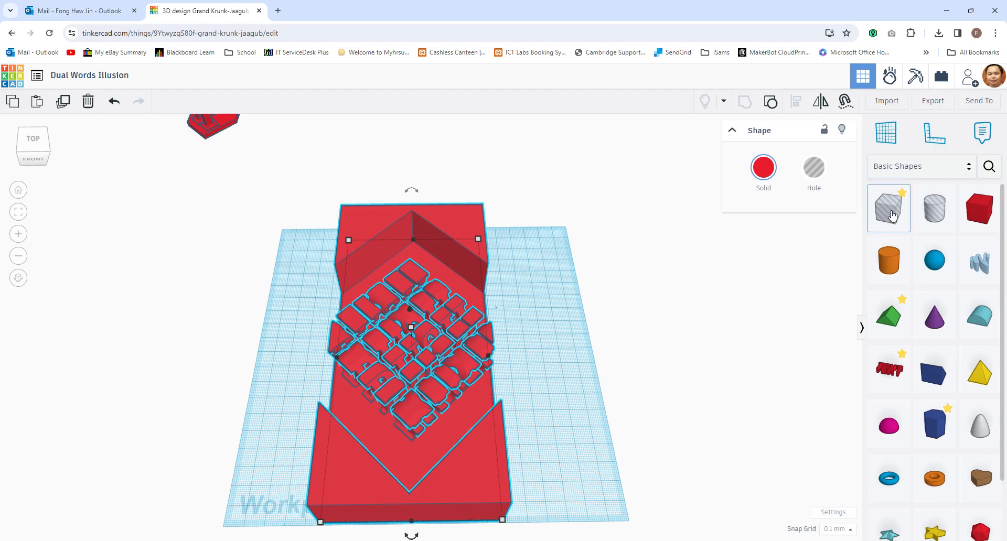
# Place a hole box beside the cut model and size its base to about 34 by 36 mm.
pyautogui.moveTo(889, 209); pyautogui.dragTo(280, 439)
pyautogui.moveTo(272, 437); pyautogui.dragTo(272, 438)
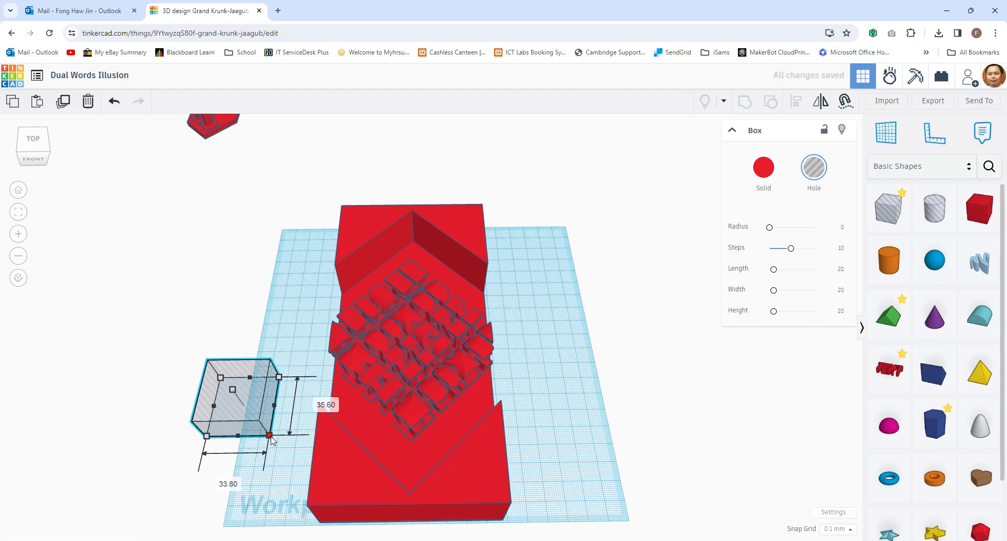
pyautogui.moveTo(271, 440); pyautogui.dragTo(220, 335, button='right')
pyautogui.moveTo(220, 334); pyautogui.dragTo(251, 360)
pyautogui.moveTo(250, 360); pyautogui.dragTo(289, 422, button='right')
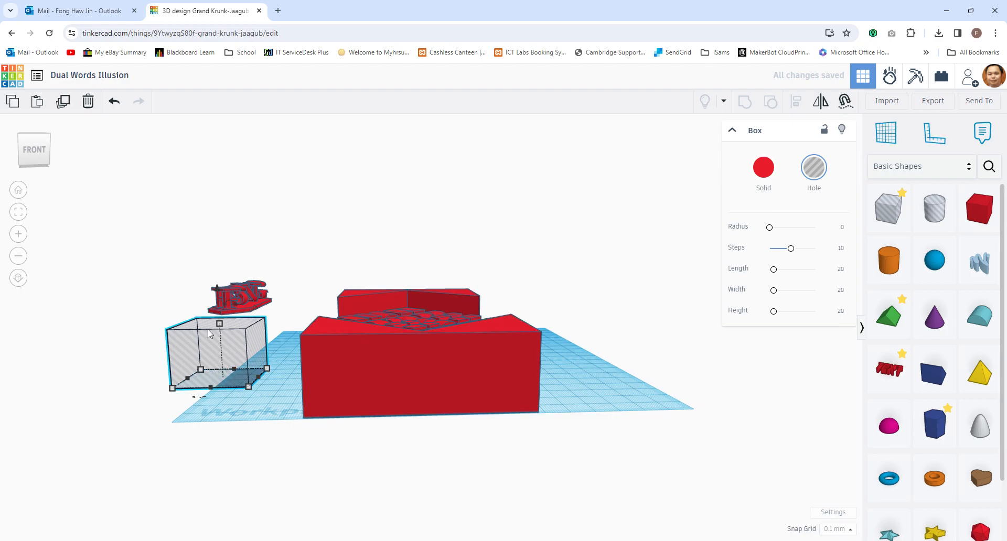
# Raise the hole box 3 mm above the workplane.
pyautogui.moveTo(218, 303)
pyautogui.mouseDown(button='right')
pyautogui.moveTo(268, 434)
pyautogui.moveTo(236, 431)
pyautogui.moveTo(225, 296)
pyautogui.mouseUp(button='right')
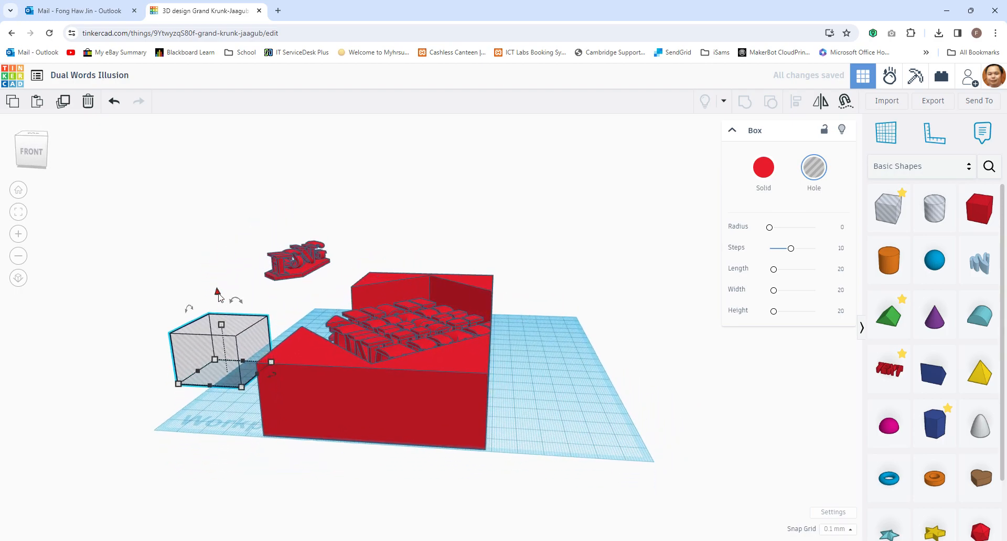
pyautogui.moveTo(219, 296); pyautogui.dragTo(218, 289)
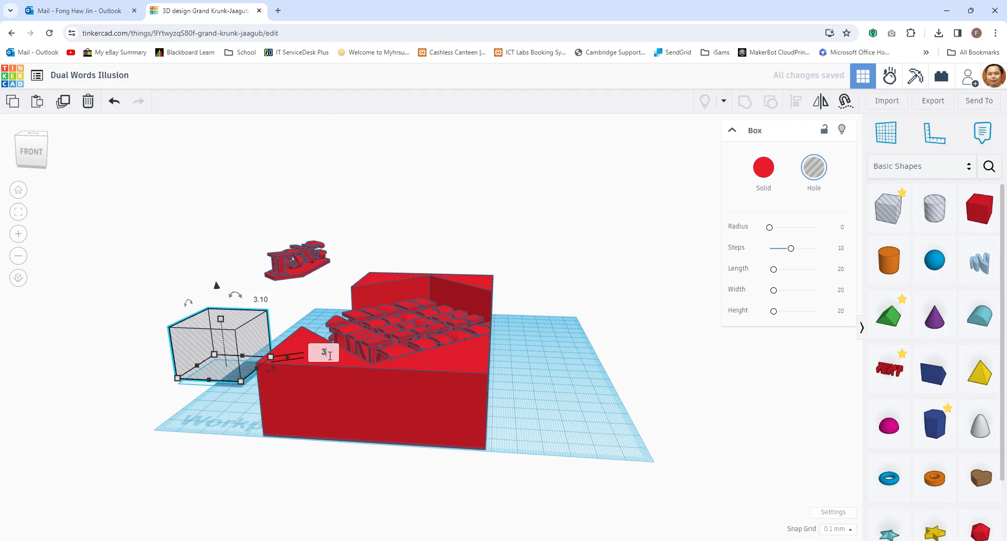
pyautogui.press('Return')
# Rotate the hole box 45° about its vertical axis to match the diagonal lettering.
pyautogui.moveTo(146, 386); pyautogui.dragTo(248, 365, button='right')
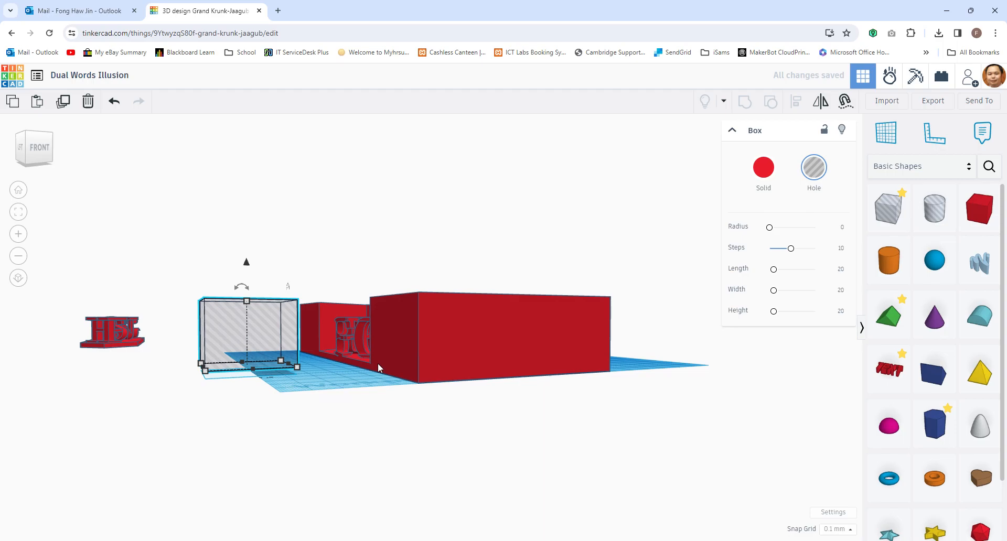
pyautogui.moveTo(367, 367); pyautogui.dragTo(327, 459, button='right')
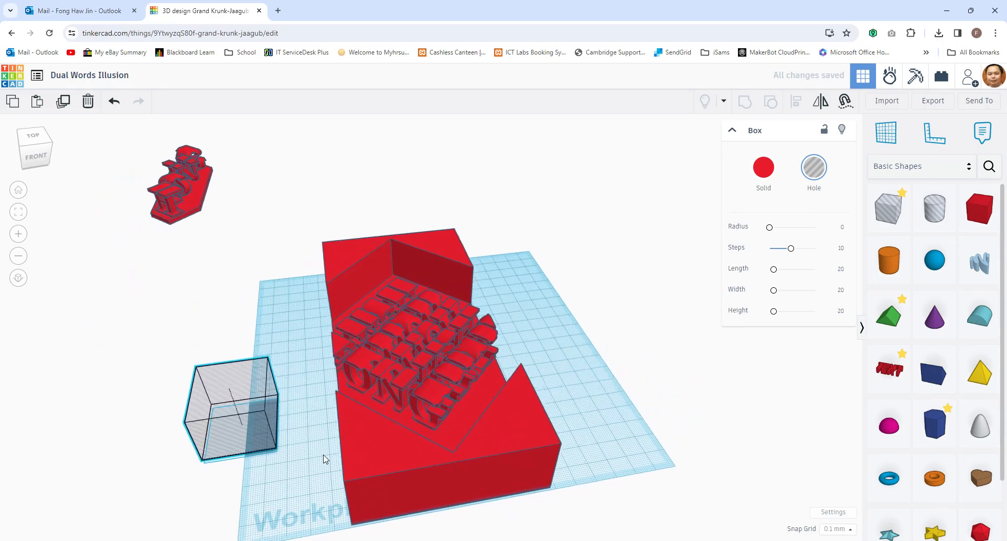
pyautogui.moveTo(234, 460); pyautogui.dragTo(181, 465)
pyautogui.scroll(-1, 357, 496)
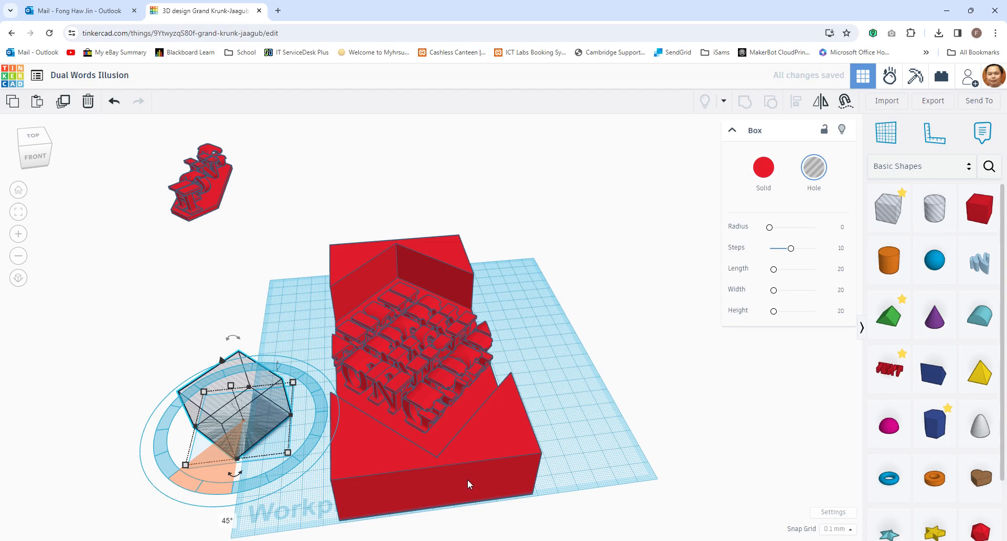
# Move the hole box over the unwanted letter pieces in the outermost row, leaving the shared corner piece uncovered.
pyautogui.moveTo(215, 423); pyautogui.dragTo(348, 405)
pyautogui.moveTo(397, 432); pyautogui.dragTo(545, 402, button='right')
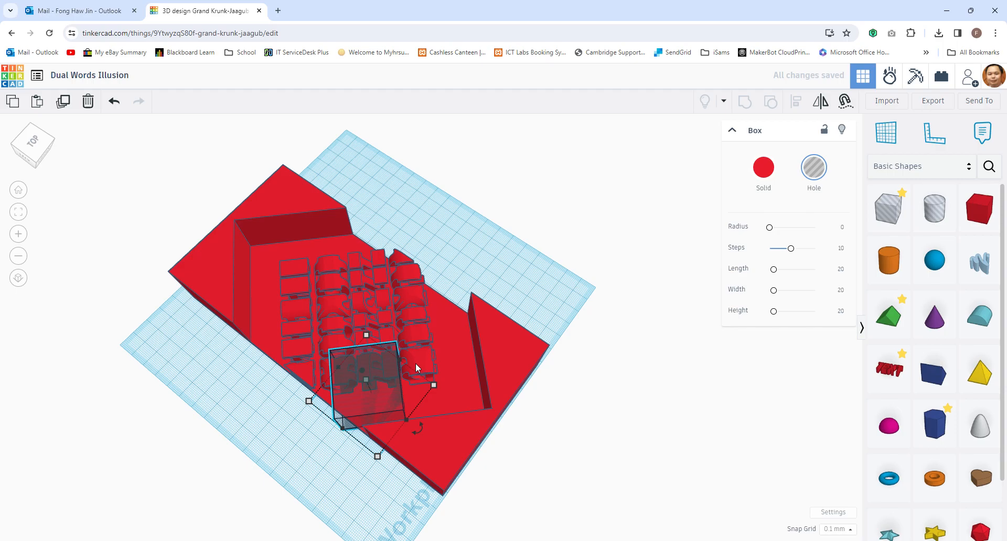
pyautogui.scroll(5, 411, 362)
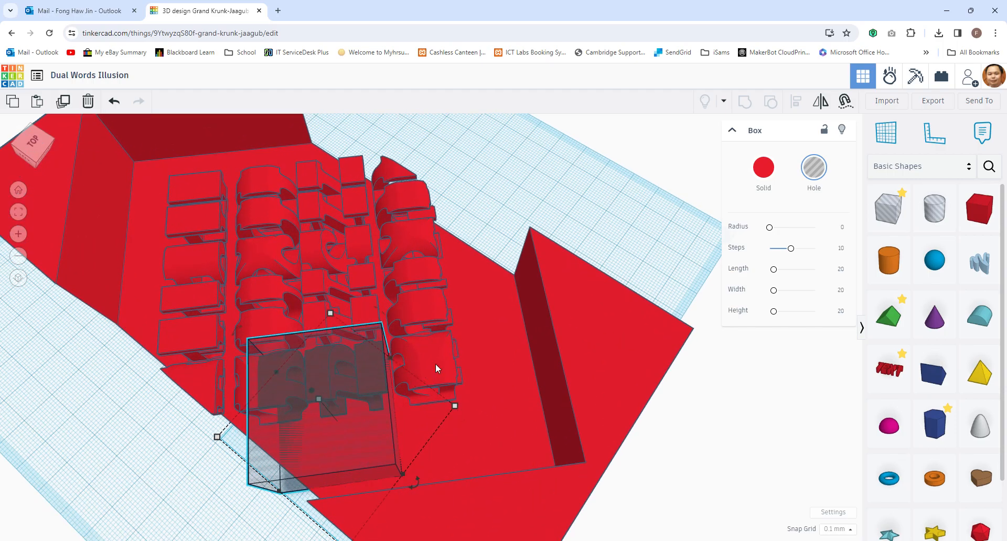
pyautogui.moveTo(511, 382); pyautogui.dragTo(445, 458, button='right')
pyautogui.moveTo(354, 419); pyautogui.dragTo(341, 395)
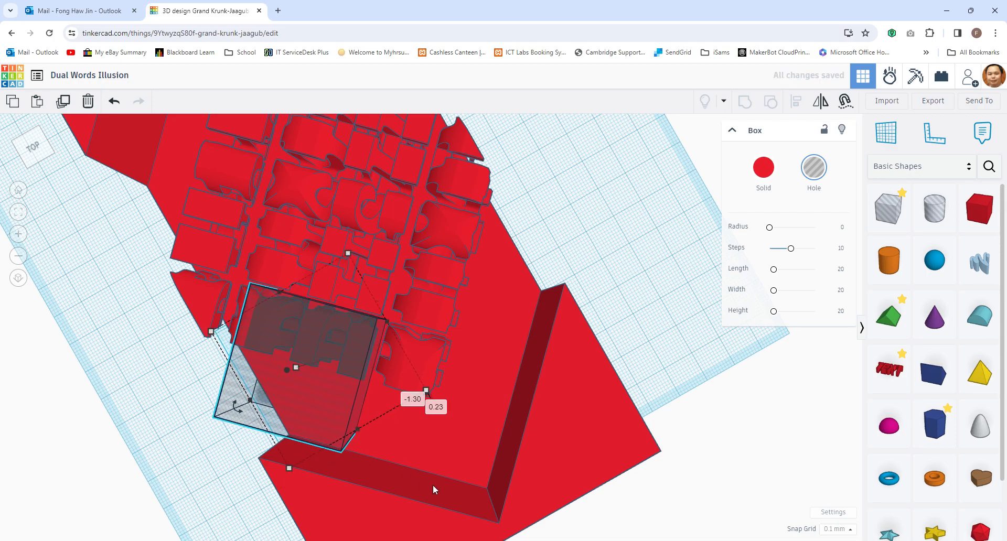
pyautogui.moveTo(480, 462)
pyautogui.mouseDown(button='right')
pyautogui.moveTo(486, 448)
pyautogui.moveTo(472, 471)
pyautogui.mouseUp(button='right')
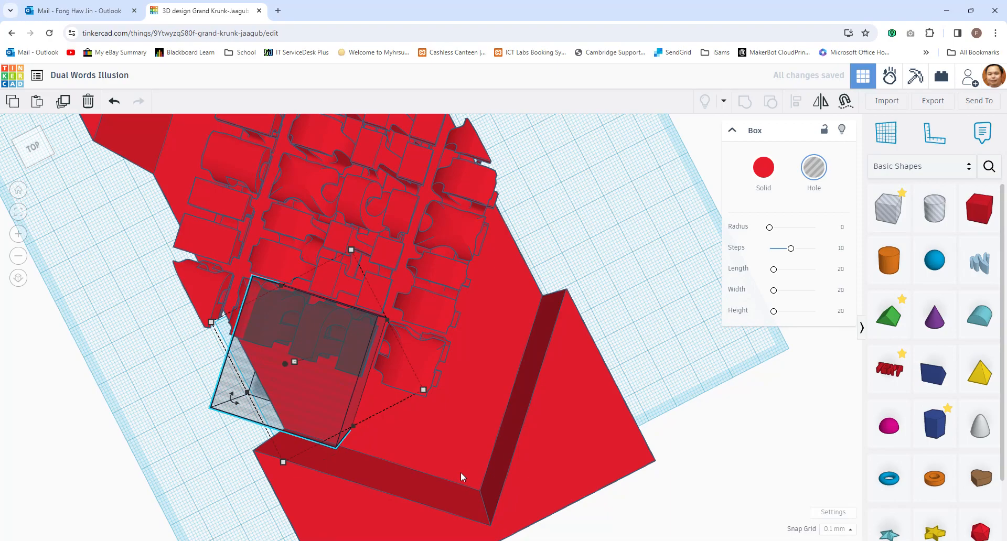
# Duplicate the hole box twice, covering the stray end piece of that row and the unwanted pieces of the adjoining outer row.
pyautogui.moveTo(338, 417); pyautogui.dragTo(224, 380)
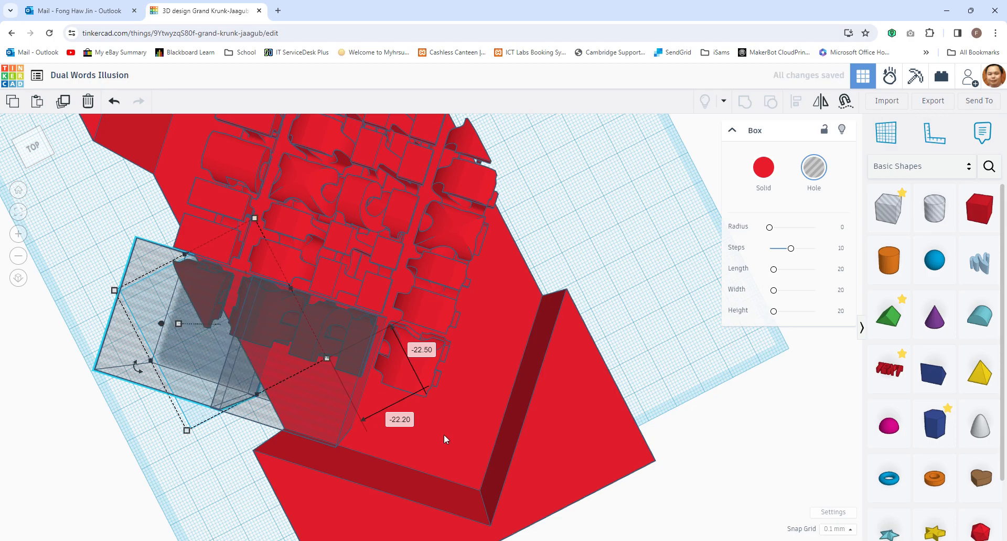
pyautogui.moveTo(146, 318); pyautogui.dragTo(443, 260)
pyautogui.moveTo(467, 376); pyautogui.dragTo(472, 325, button='right')
pyautogui.moveTo(483, 376); pyautogui.dragTo(475, 228, button='right')
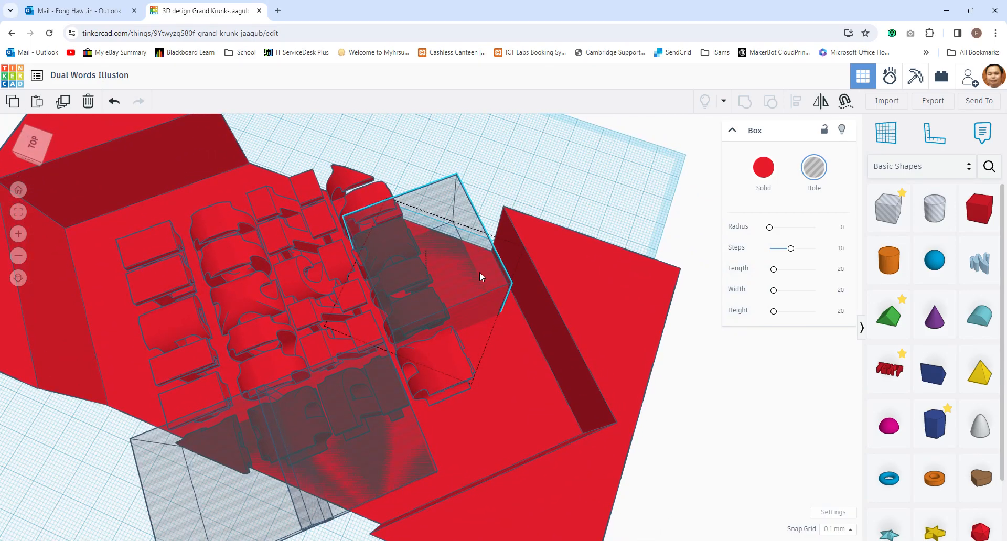
pyautogui.moveTo(477, 272); pyautogui.dragTo(473, 272)
pyautogui.moveTo(477, 277); pyautogui.dragTo(396, 429, button='right')
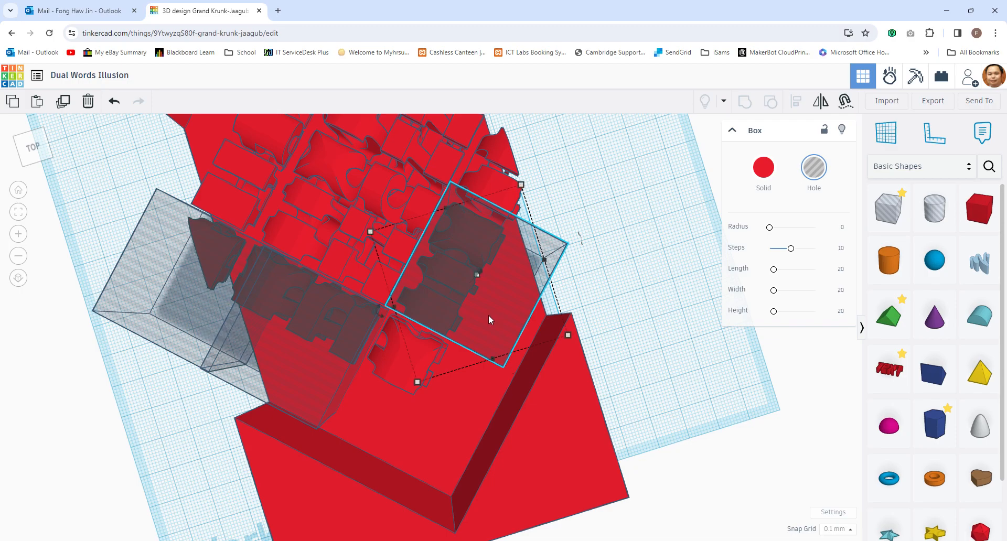
# Paste another hole box and move it over the remaining end pieces of the second outer row.
pyautogui.hotkey('ctrl', 'v')
pyautogui.moveTo(675, 282); pyautogui.dragTo(463, 179)
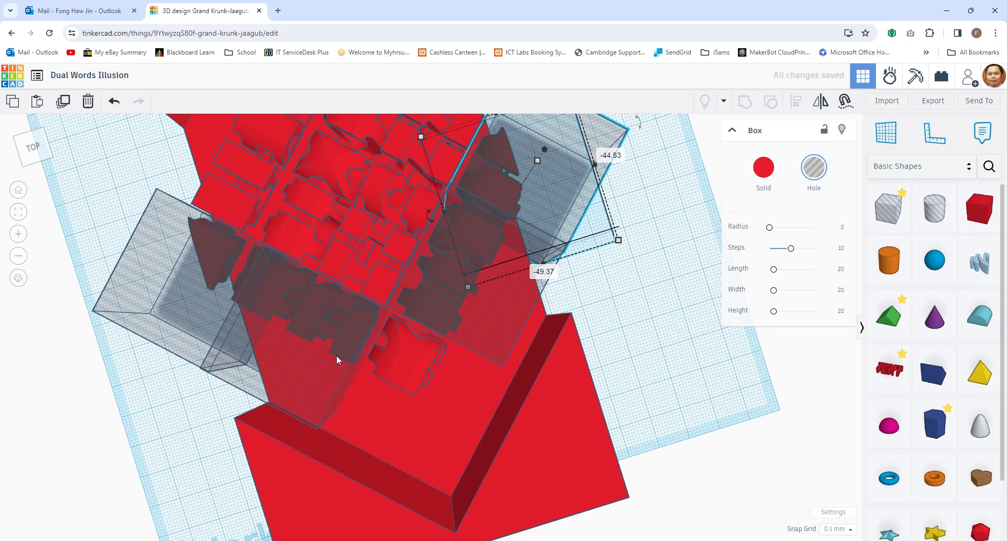
pyautogui.moveTo(376, 454); pyautogui.dragTo(546, 461, button='right')
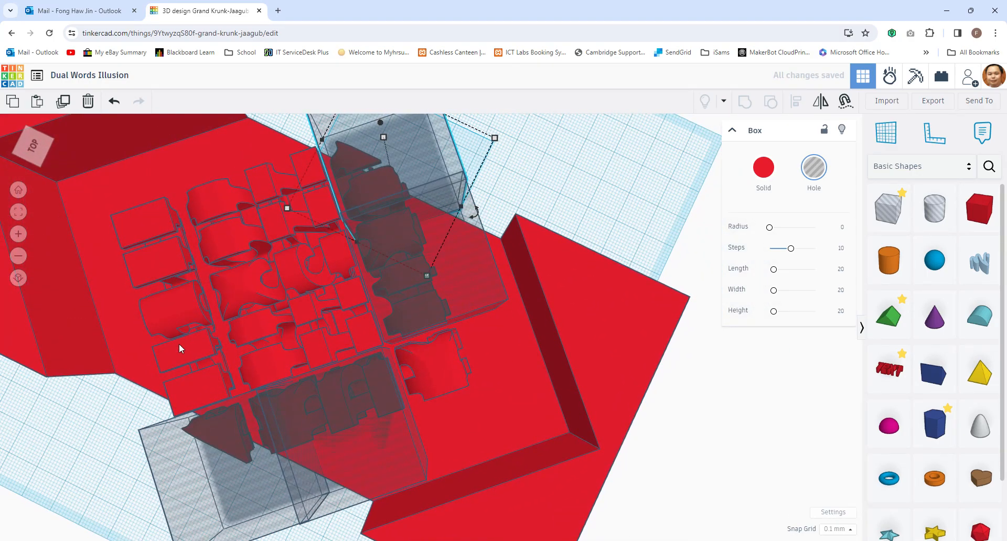
# Place a copy of the hole box over the unwanted letter pieces next to the second outer row, leaving the central pieces uncovered.
pyautogui.click(377, 431)
pyautogui.moveTo(377, 431); pyautogui.dragTo(281, 405)
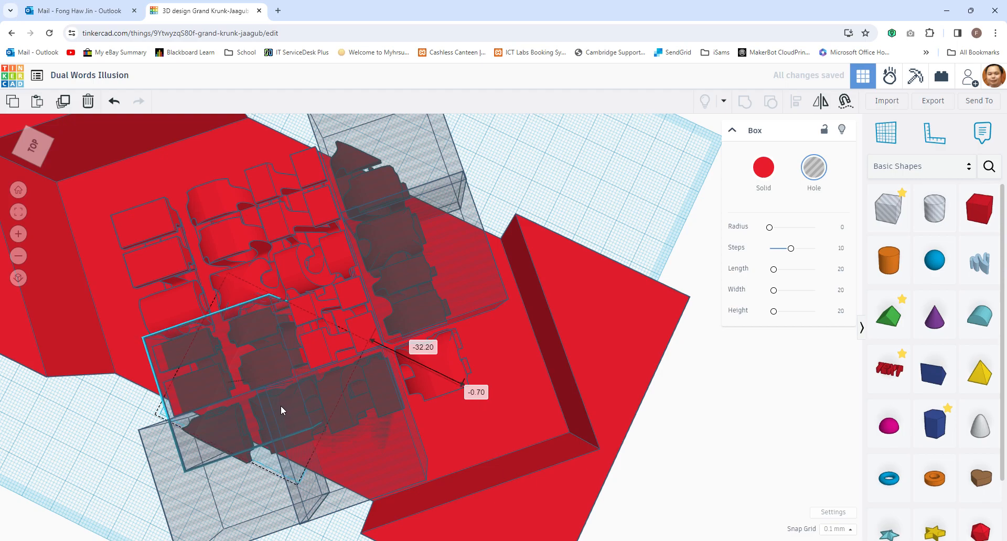
pyautogui.moveTo(281, 405); pyautogui.dragTo(458, 417, button='right')
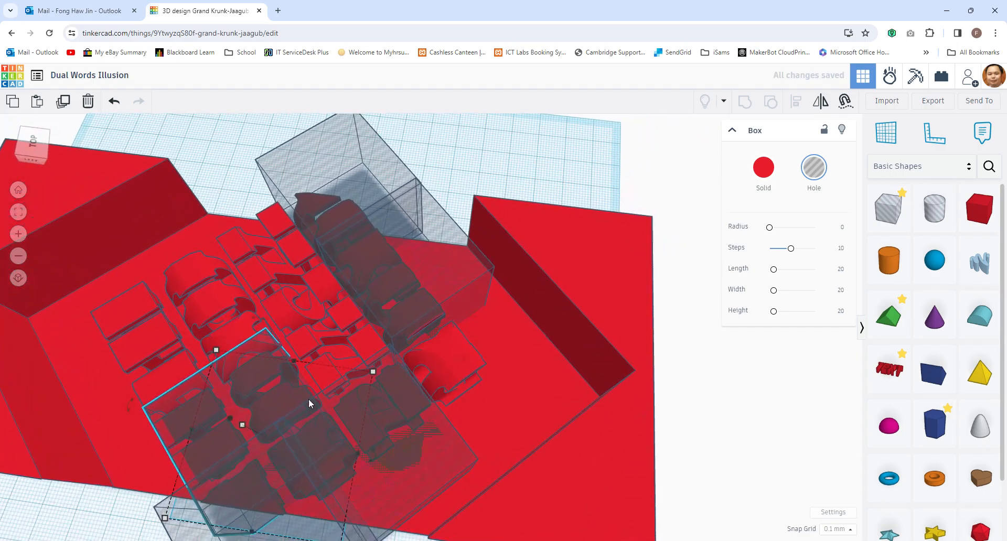
pyautogui.scroll(3, 292, 369)
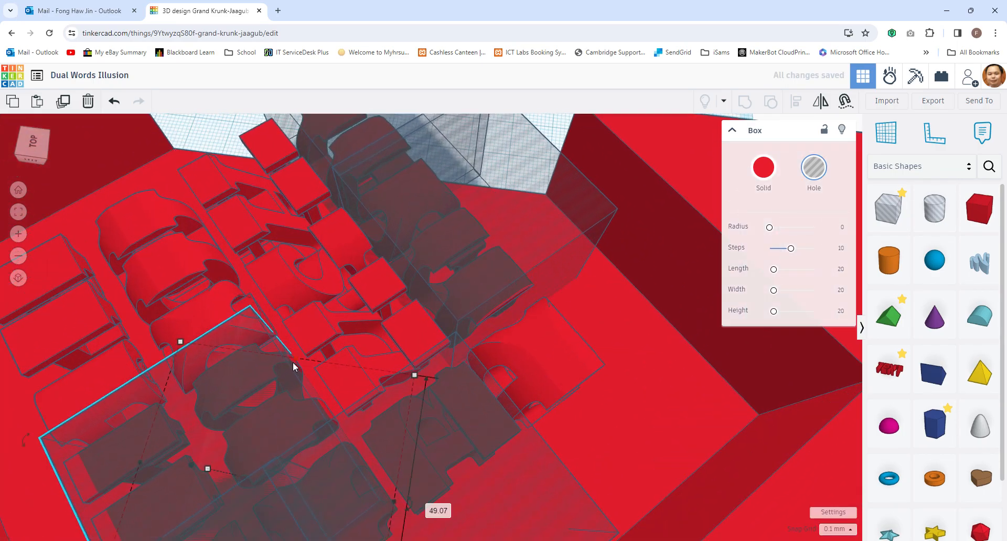
pyautogui.moveTo(298, 415); pyautogui.dragTo(235, 427, button='right')
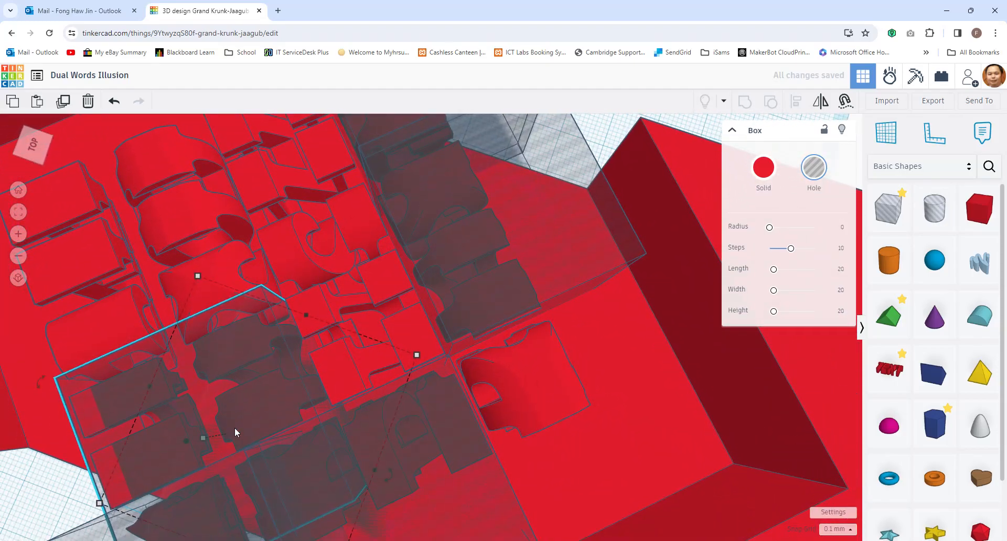
pyautogui.moveTo(23, 462); pyautogui.dragTo(168, 376, button='right')
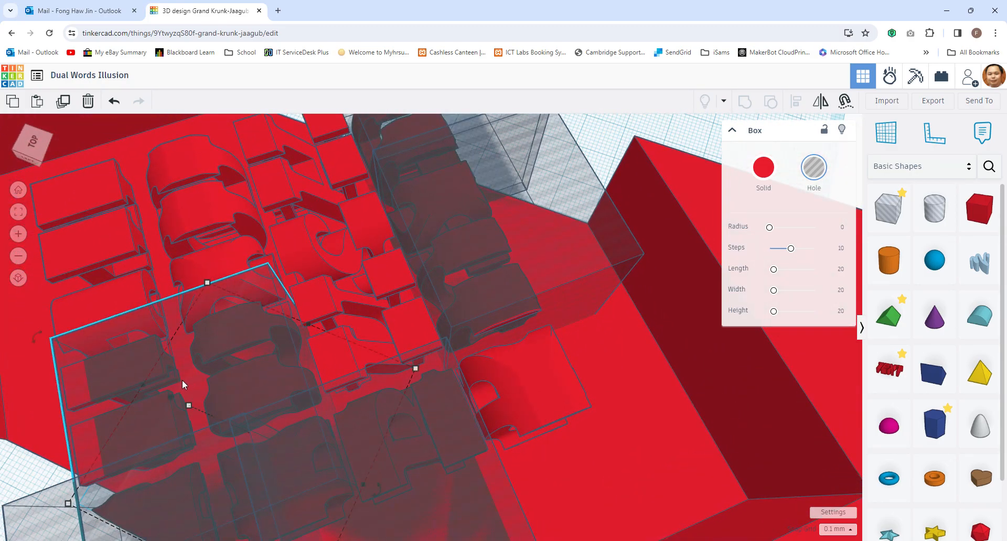
pyautogui.moveTo(182, 383); pyautogui.dragTo(77, 374)
pyautogui.moveTo(16, 331)
pyautogui.mouseDown()
pyautogui.moveTo(32, 441)
pyautogui.moveTo(36, 415)
pyautogui.moveTo(11, 383)
pyautogui.moveTo(7, 346)
pyautogui.mouseUp()
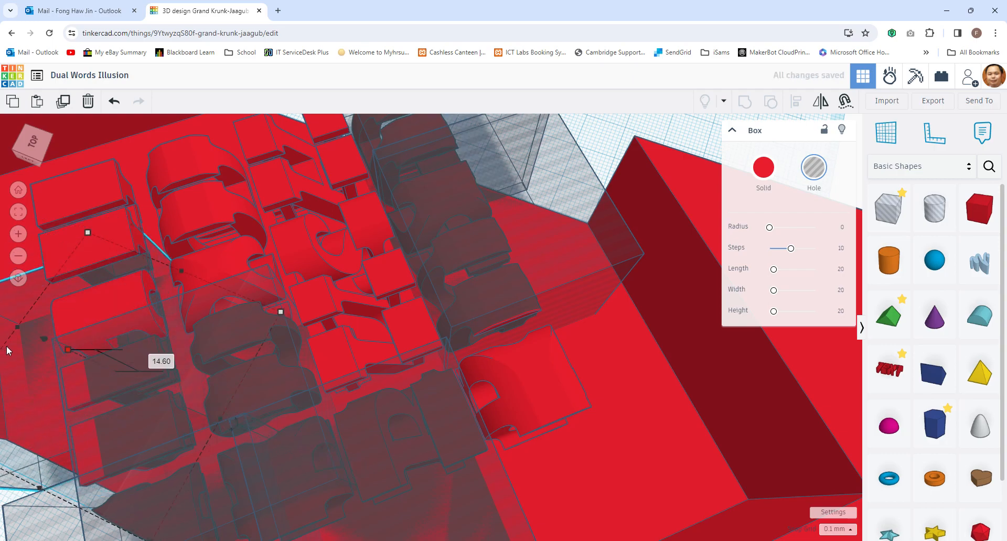
pyautogui.press('Escape')
pyautogui.scroll(3, 63, 436)
pyautogui.scroll(-5, 62, 439)
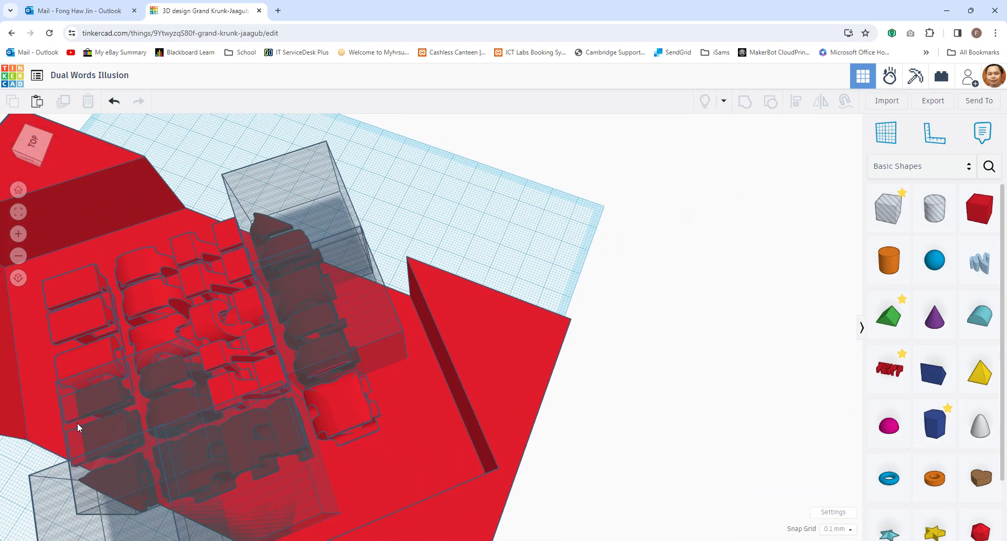
# Duplicate the hole box and fit the copy over the third-row letter pieces on one side of the shared central piece.
pyautogui.click(114, 401)
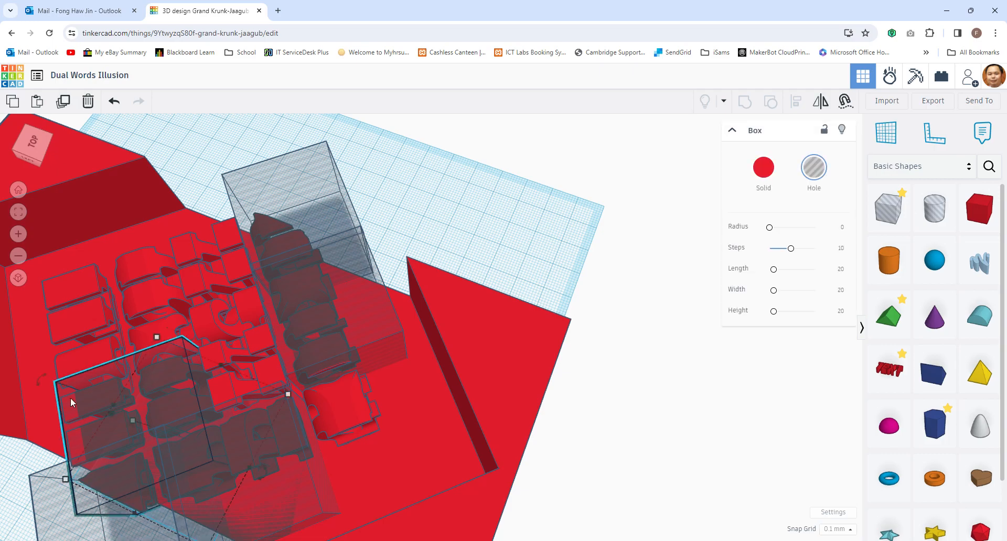
pyautogui.press('f')
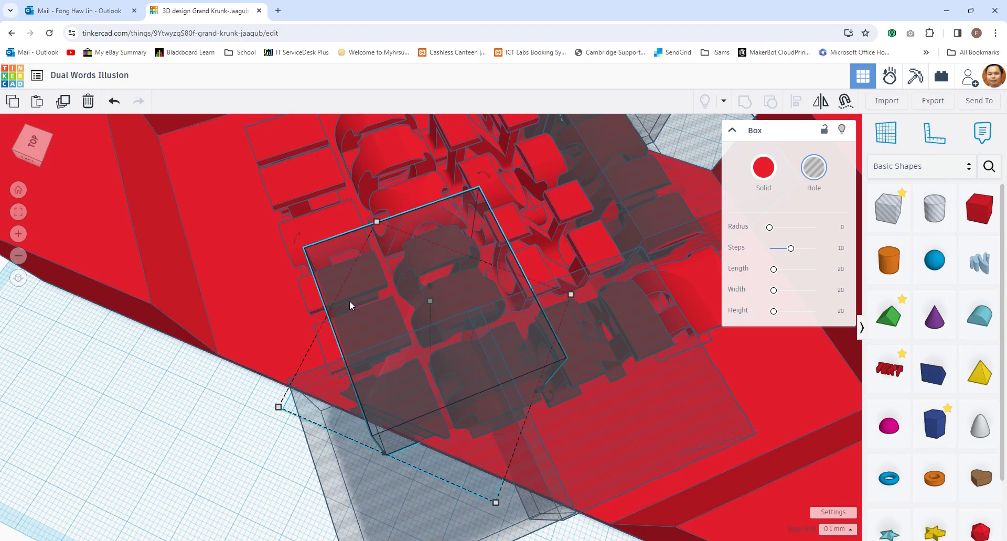
pyautogui.moveTo(353, 299); pyautogui.dragTo(201, 321)
pyautogui.moveTo(200, 316); pyautogui.dragTo(335, 488, button='right')
pyautogui.click(731, 474)
pyautogui.moveTo(661, 439); pyautogui.dragTo(673, 304)
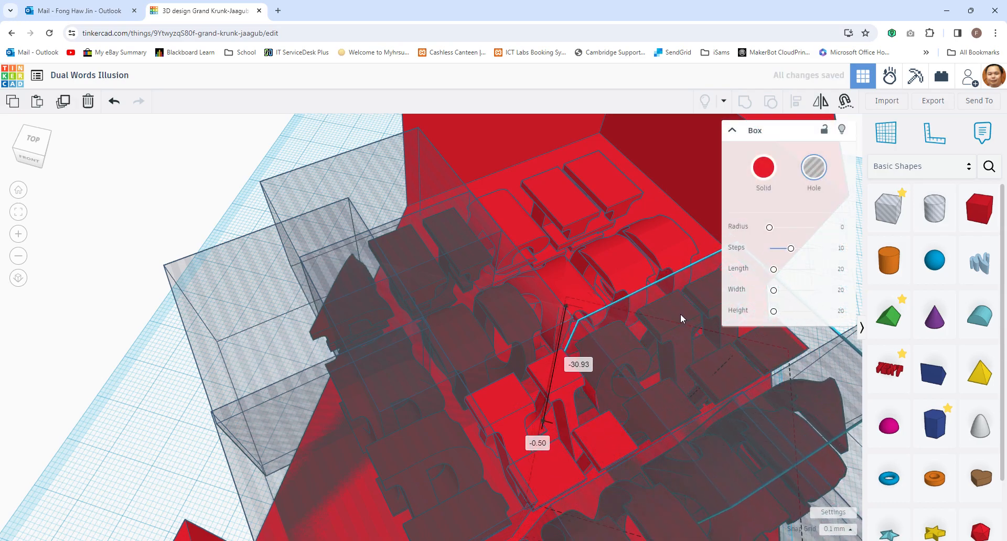
pyautogui.moveTo(583, 341); pyautogui.dragTo(371, 461, button='right')
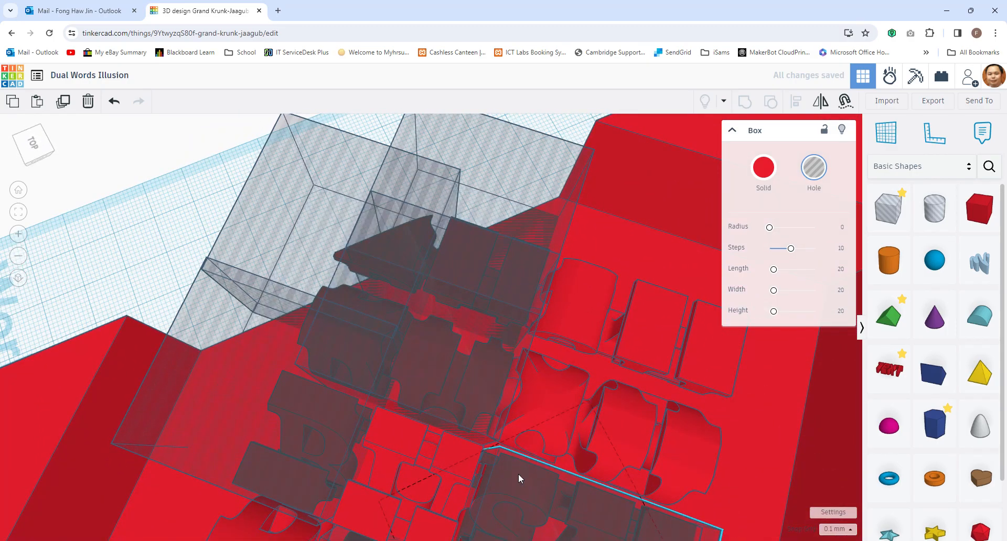
pyautogui.moveTo(514, 473); pyautogui.dragTo(512, 474)
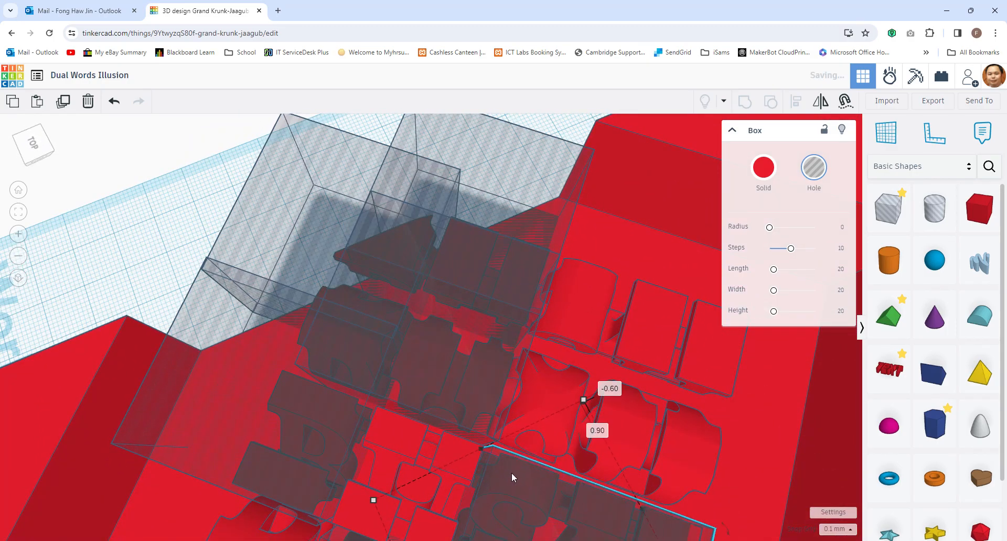
# Duplicate the third-row hole box and move the copy outward along the row over its end pieces.
pyautogui.moveTo(531, 486); pyautogui.dragTo(736, 407, button='right')
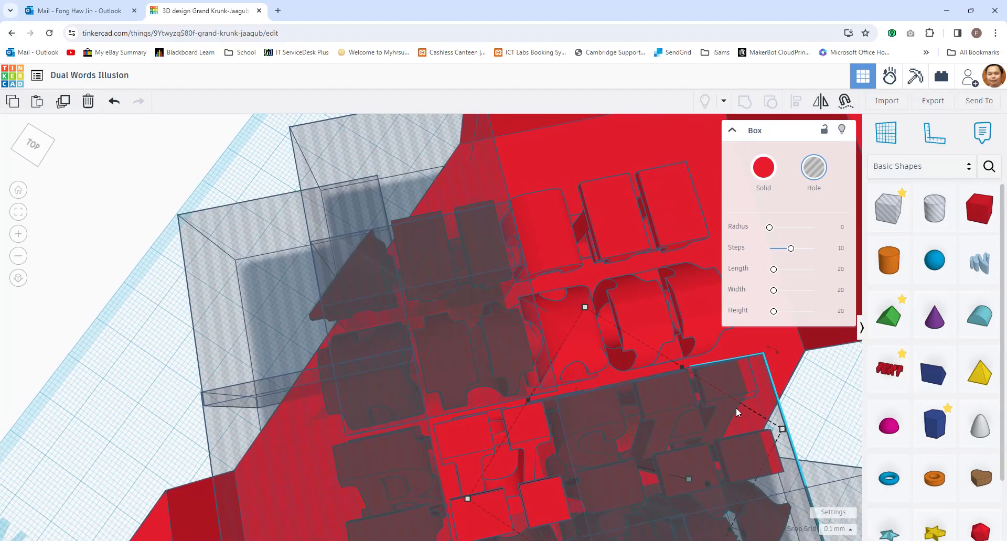
pyautogui.moveTo(681, 405); pyautogui.dragTo(729, 386)
pyautogui.moveTo(703, 343); pyautogui.dragTo(754, 475)
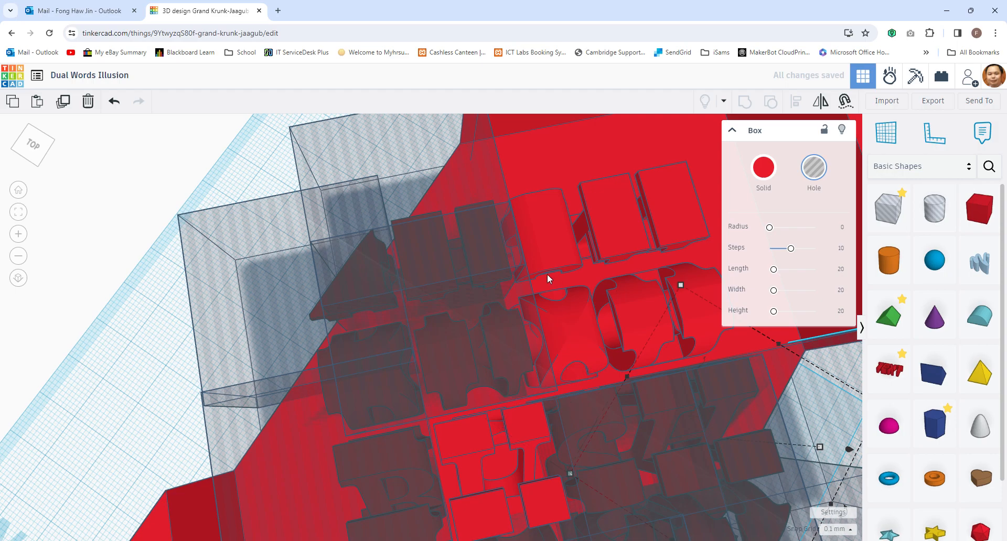
# Duplicate the outermost row's hole box and shift the copy along the row over the third letter piece.
pyautogui.click(391, 175)
pyautogui.click(393, 168)
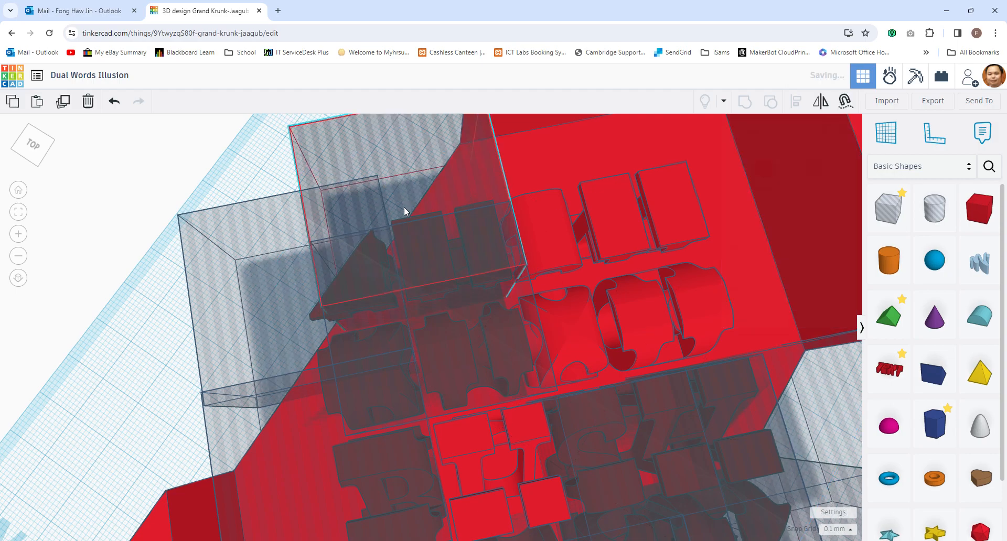
pyautogui.moveTo(394, 168); pyautogui.dragTo(458, 141)
# Place a hole box over the last two letter pieces of the second row, leaving the shared middle piece uncovered.
pyautogui.moveTo(458, 141); pyautogui.dragTo(503, 388, button='right')
pyautogui.moveTo(728, 397); pyautogui.dragTo(720, 404)
pyautogui.moveTo(632, 468); pyautogui.dragTo(683, 324)
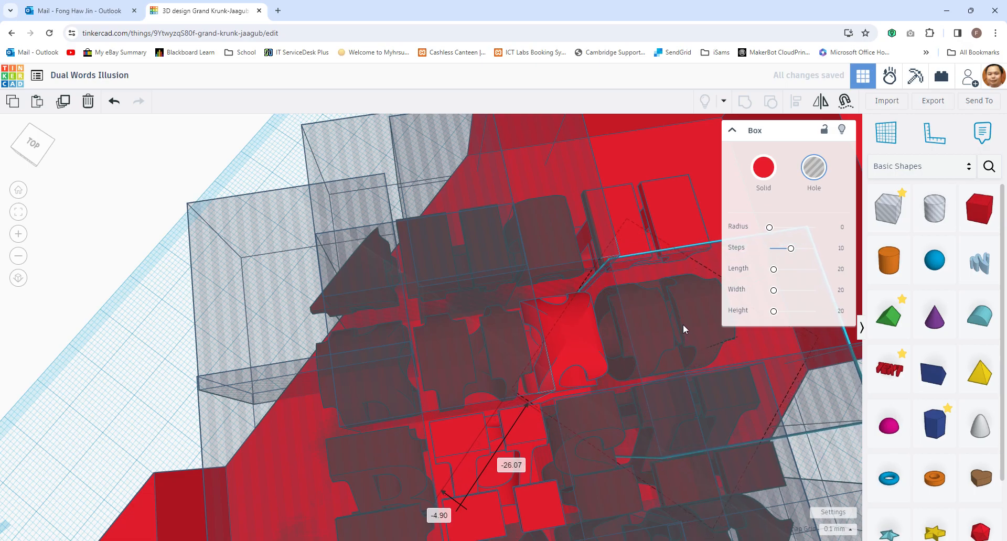
# Fine-tune the position of the hole box over the outermost row's third letter piece.
pyautogui.moveTo(720, 461); pyautogui.dragTo(647, 429, button='right')
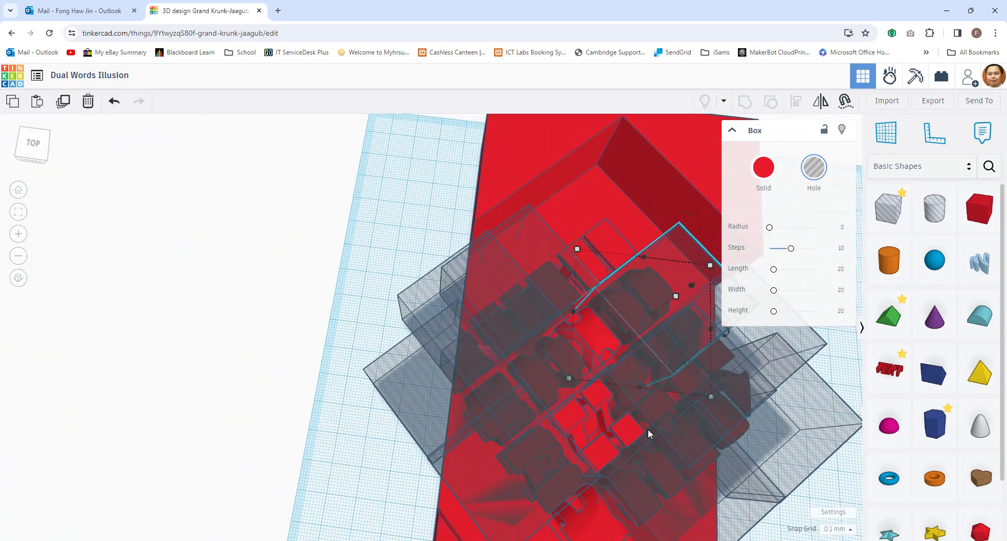
pyautogui.moveTo(600, 245); pyautogui.dragTo(563, 366, button='right')
pyautogui.moveTo(570, 359); pyautogui.dragTo(570, 356)
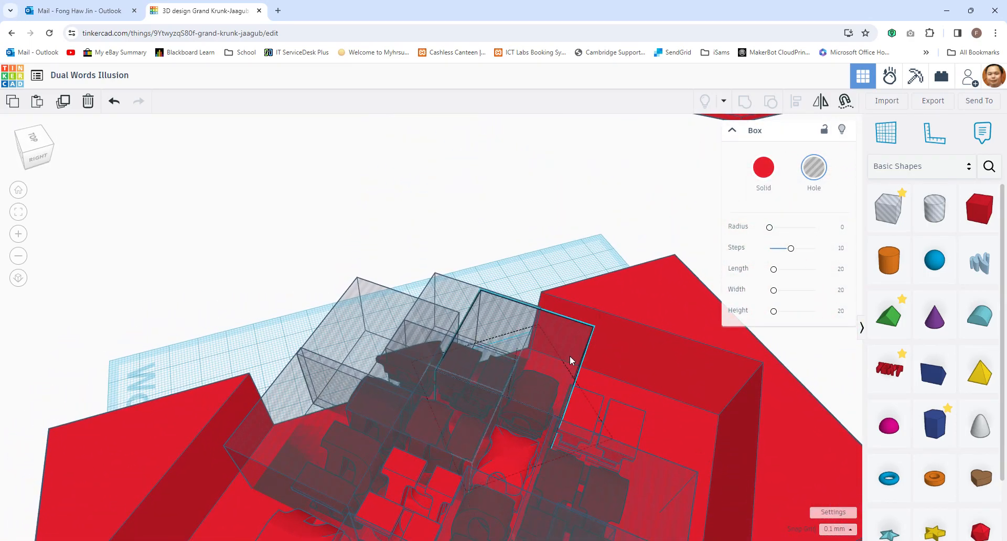
pyautogui.moveTo(573, 391); pyautogui.dragTo(599, 492, button='right')
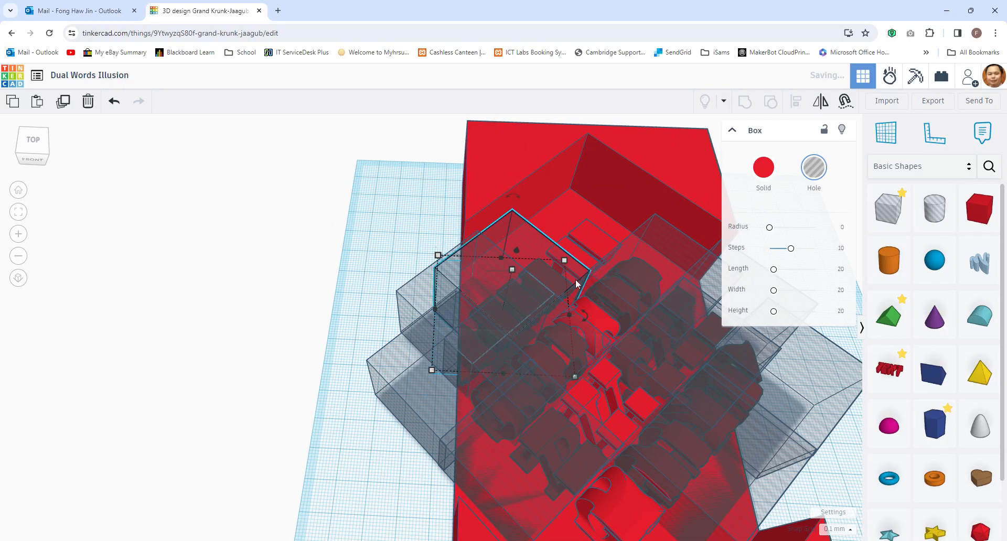
pyautogui.scroll(-4, 576, 284)
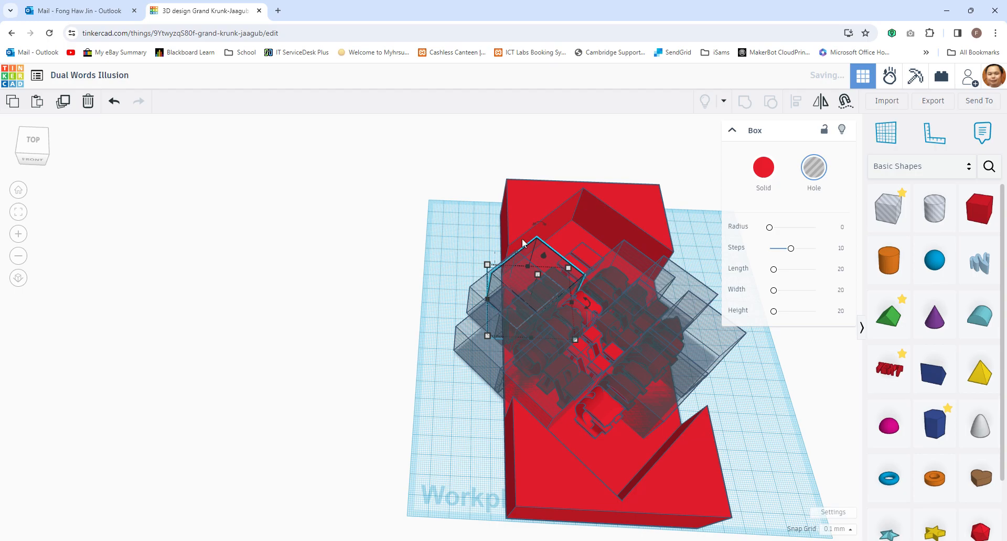
pyautogui.moveTo(546, 258); pyautogui.dragTo(545, 260)
pyautogui.hotkey('ctrl', 'z')
# Duplicate the outermost row's hole box, move the copy clear of the model and enlarge its footprint.
pyautogui.click(552, 266)
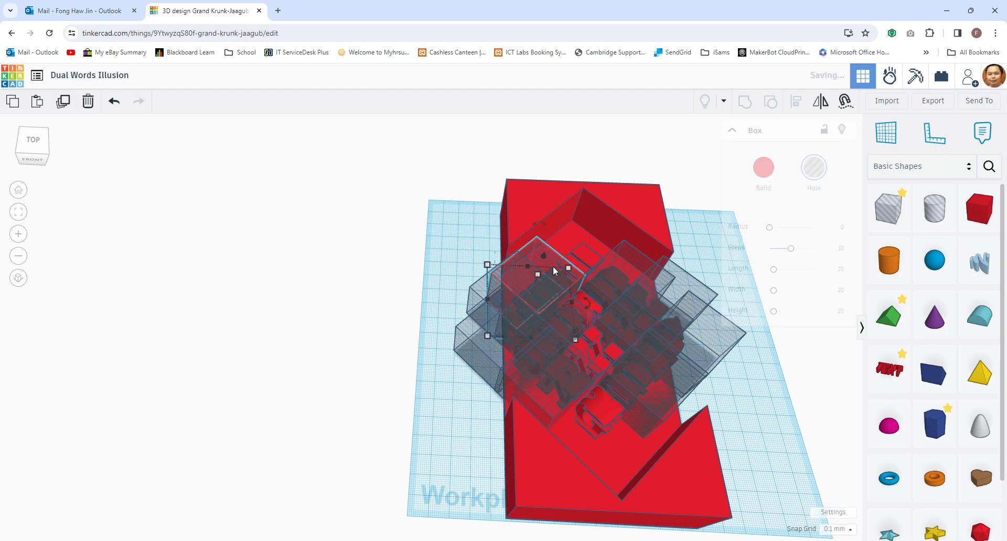
pyautogui.moveTo(543, 253); pyautogui.dragTo(414, 223)
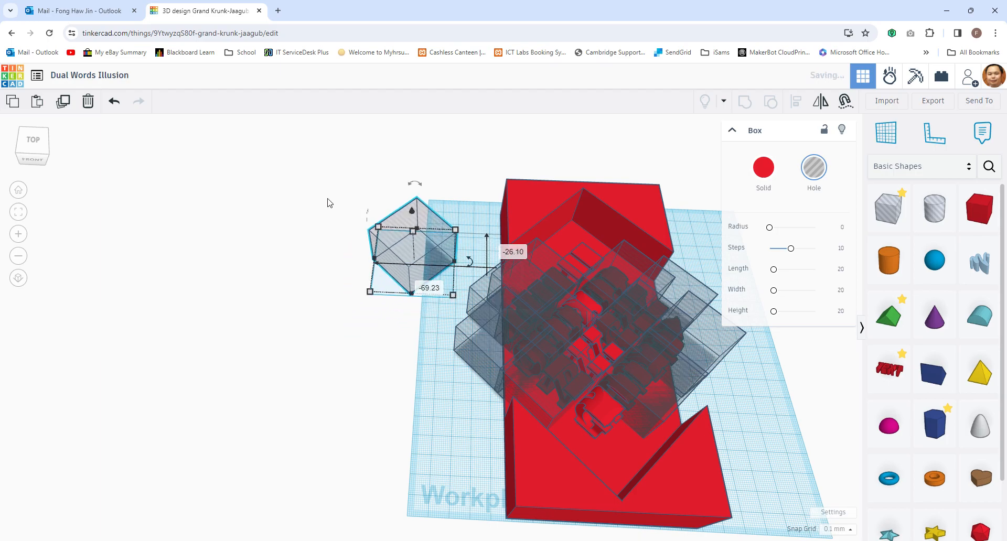
pyautogui.click(423, 251)
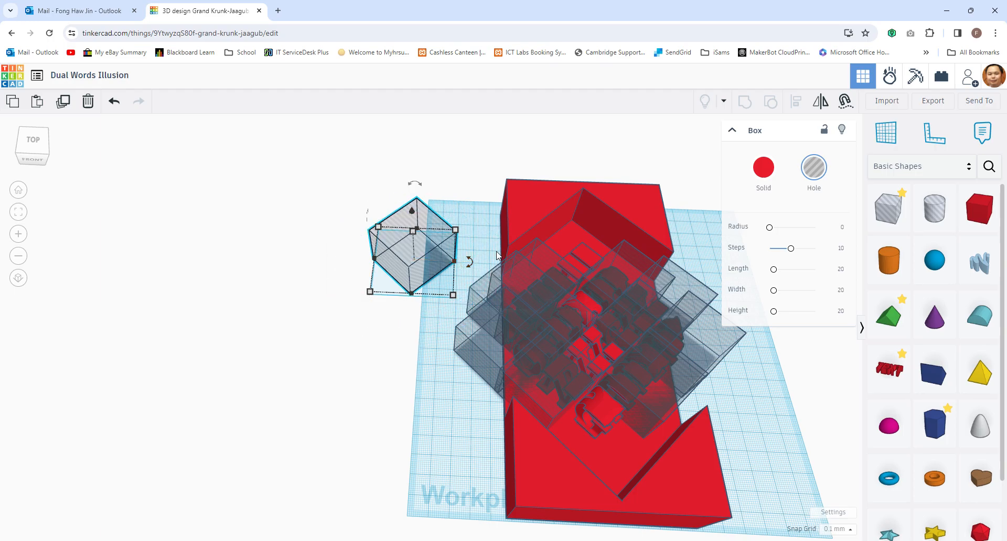
pyautogui.moveTo(455, 229); pyautogui.dragTo(484, 210)
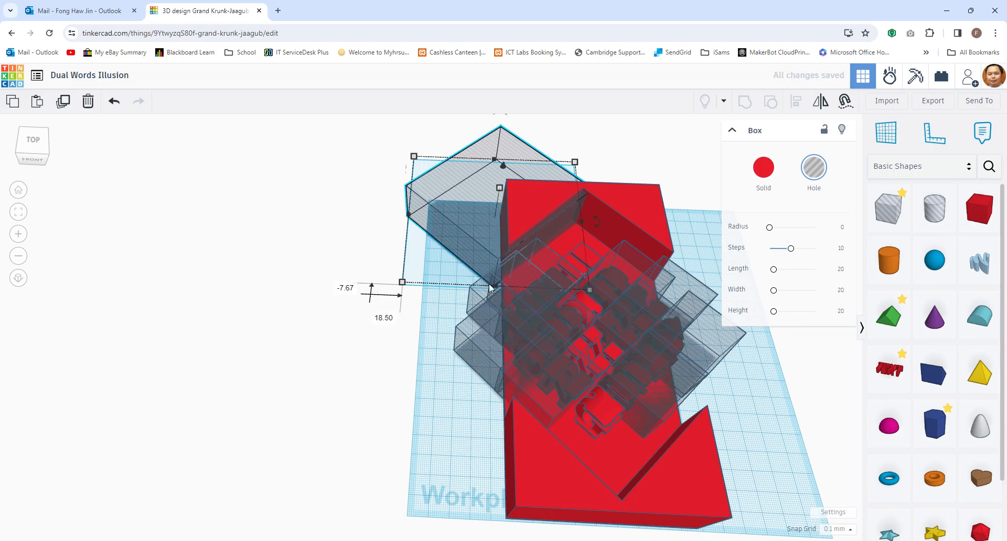
# Raise the enlarged hole box's height to about 37.6 mm and move it over the base block's back left corner.
pyautogui.moveTo(290, 290); pyautogui.dragTo(402, 259, button='right')
pyautogui.moveTo(454, 284); pyautogui.dragTo(453, 272)
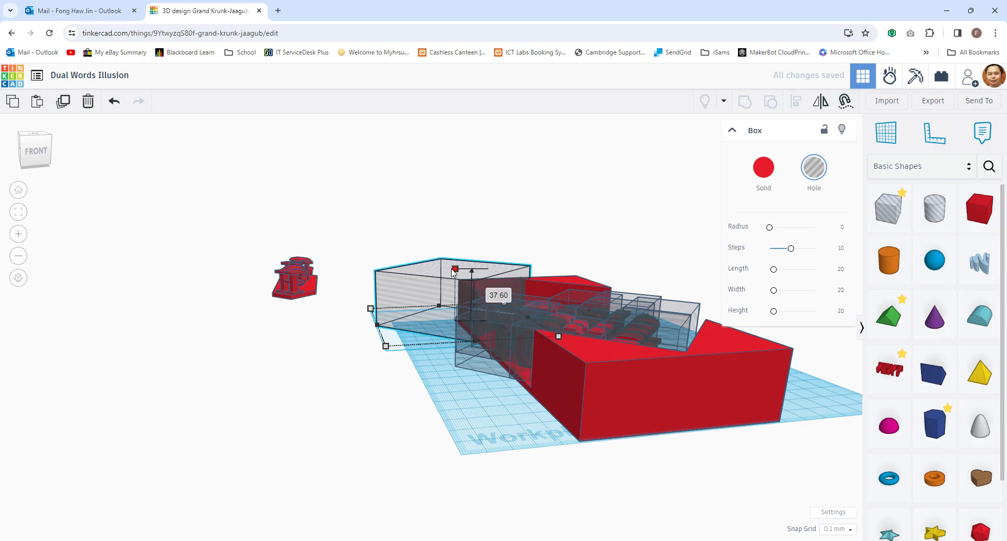
pyautogui.moveTo(512, 490); pyautogui.dragTo(452, 537, button='right')
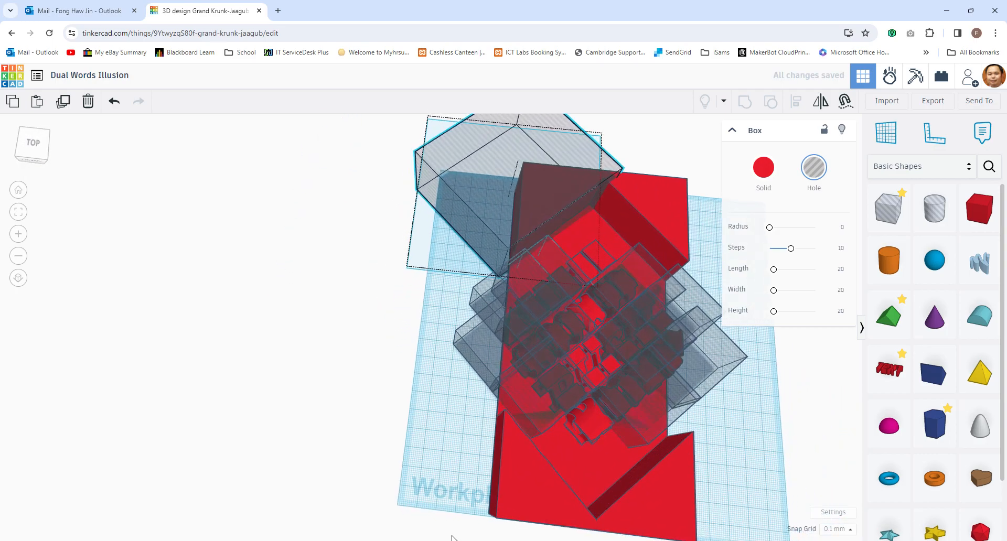
pyautogui.moveTo(524, 177); pyautogui.dragTo(523, 168)
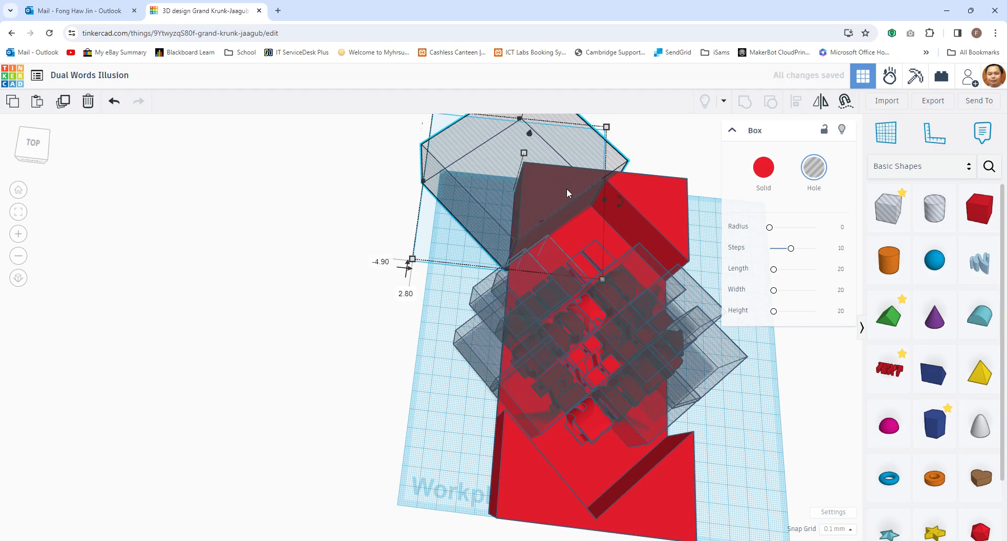
# Add copies of the enlarged hole box over the base block's front right and back right corners.
pyautogui.hotkey('ctrl', 'v')
pyautogui.moveTo(476, 523); pyautogui.dragTo(473, 531)
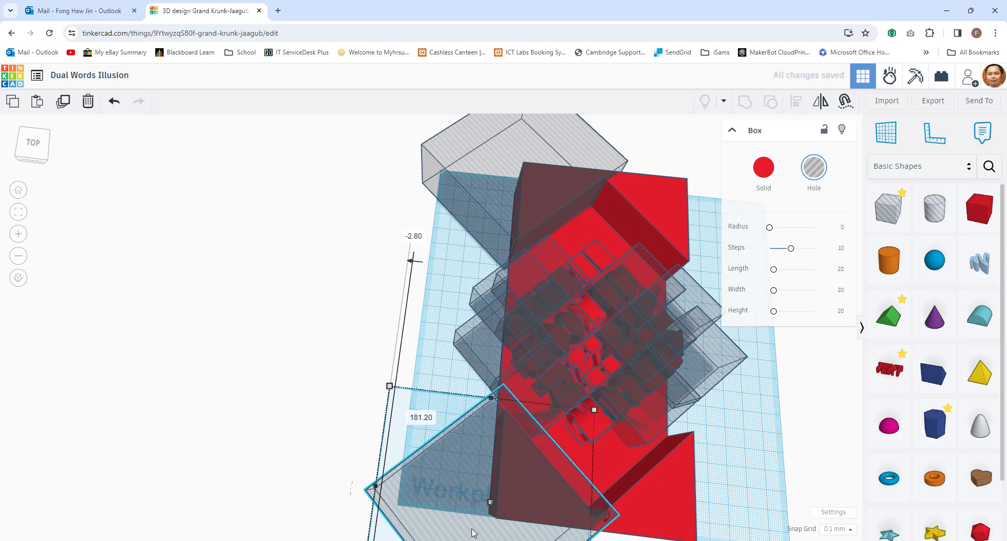
pyautogui.hotkey('ctrl', 'v')
pyautogui.moveTo(387, 494); pyautogui.dragTo(596, 507)
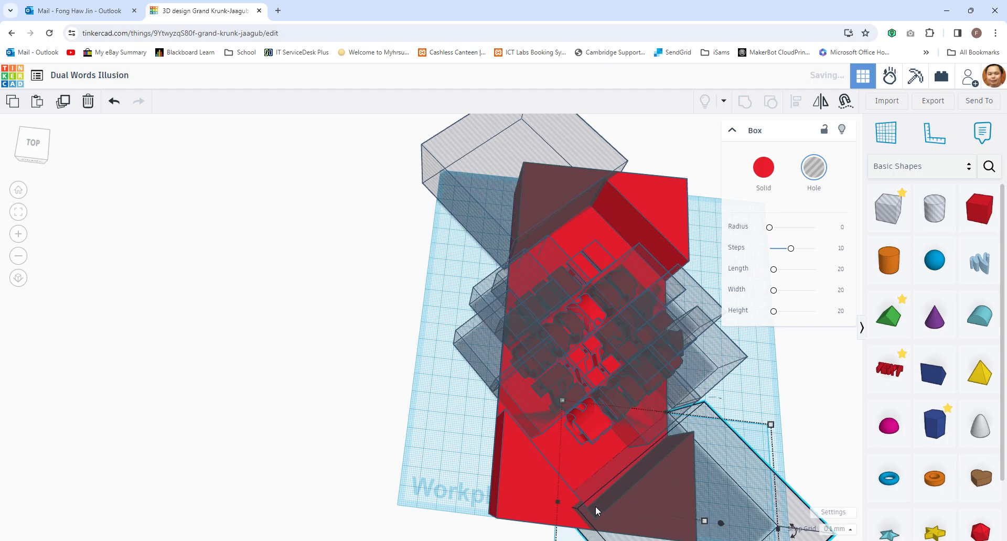
pyautogui.moveTo(739, 404); pyautogui.dragTo(692, 487, button='right')
pyautogui.moveTo(687, 489); pyautogui.dragTo(694, 171)
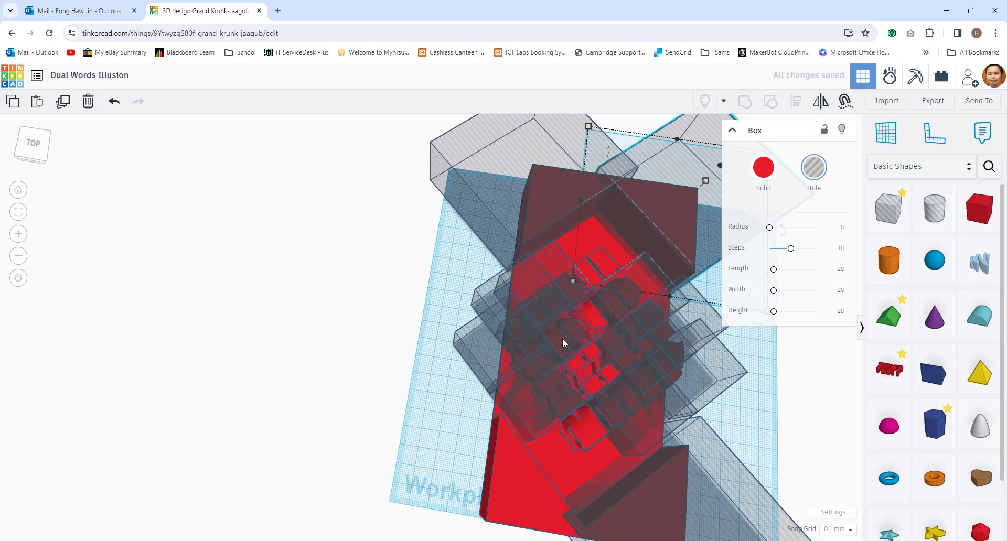
# Duplicate the back left hole box and align the copy over the base block's front left corner.
pyautogui.press('Escape')
pyautogui.click(488, 176)
pyautogui.hotkey('ctrl', 'd')
pyautogui.moveTo(488, 178); pyautogui.dragTo(418, 524)
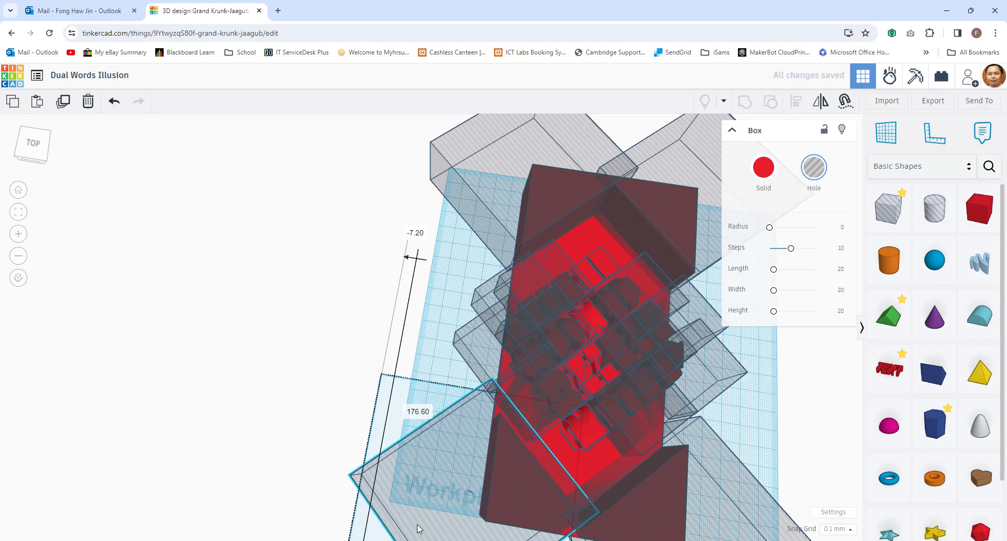
pyautogui.moveTo(417, 525); pyautogui.dragTo(283, 495, button='right')
pyautogui.moveTo(442, 457); pyautogui.dragTo(461, 474)
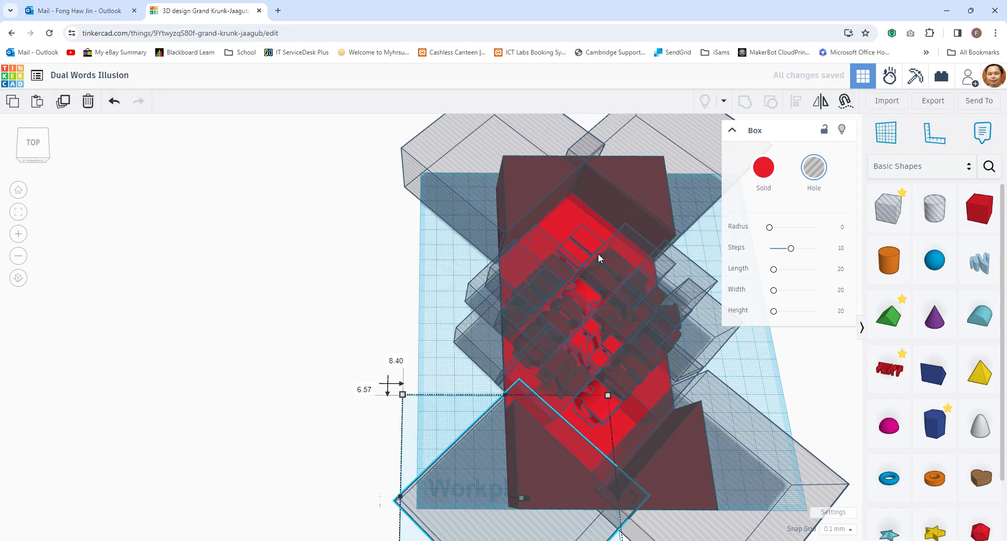
# Select the base, the letter pieces and all the hole boxes and group them to cut away the covered parts.
pyautogui.scroll(-4, 351, 278)
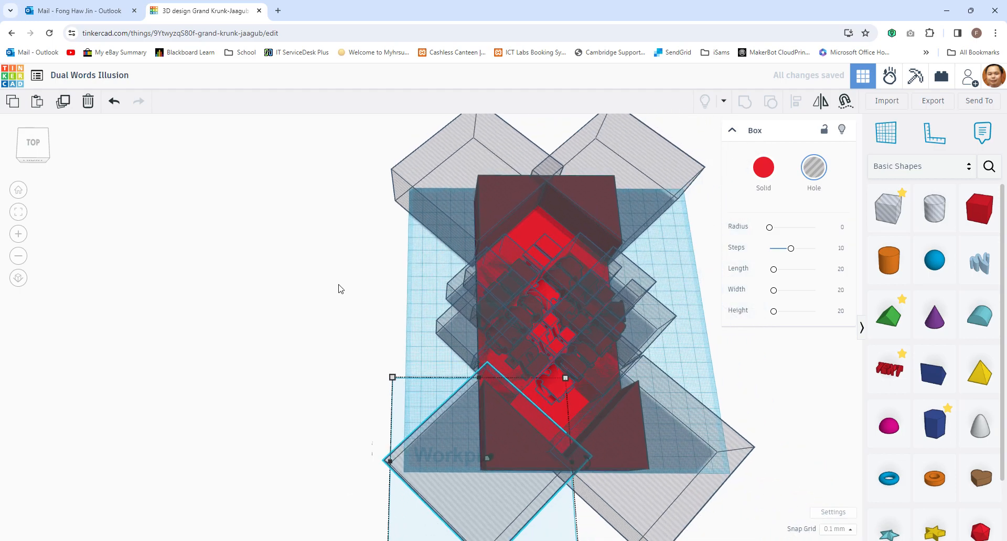
pyautogui.moveTo(380, 248); pyautogui.dragTo(674, 480)
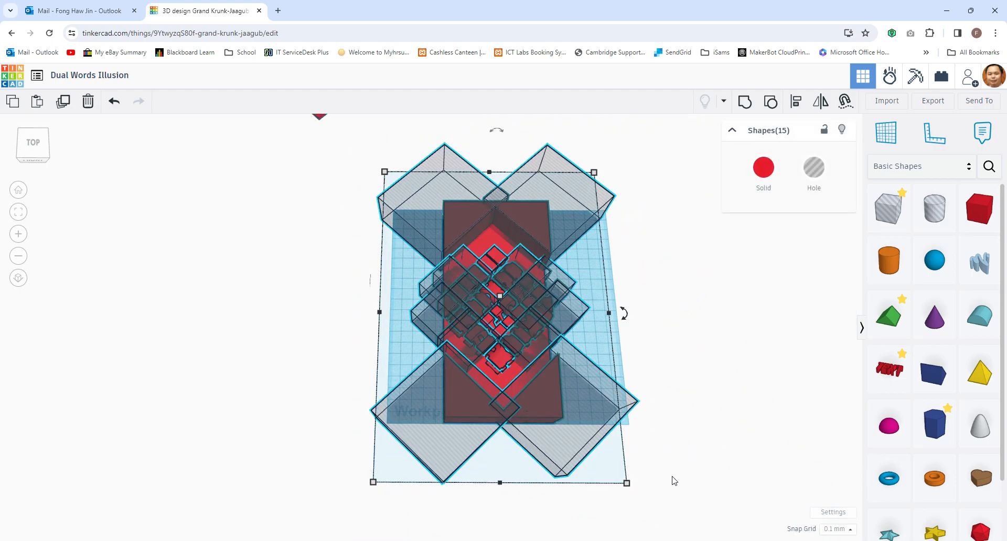
pyautogui.click(745, 102)
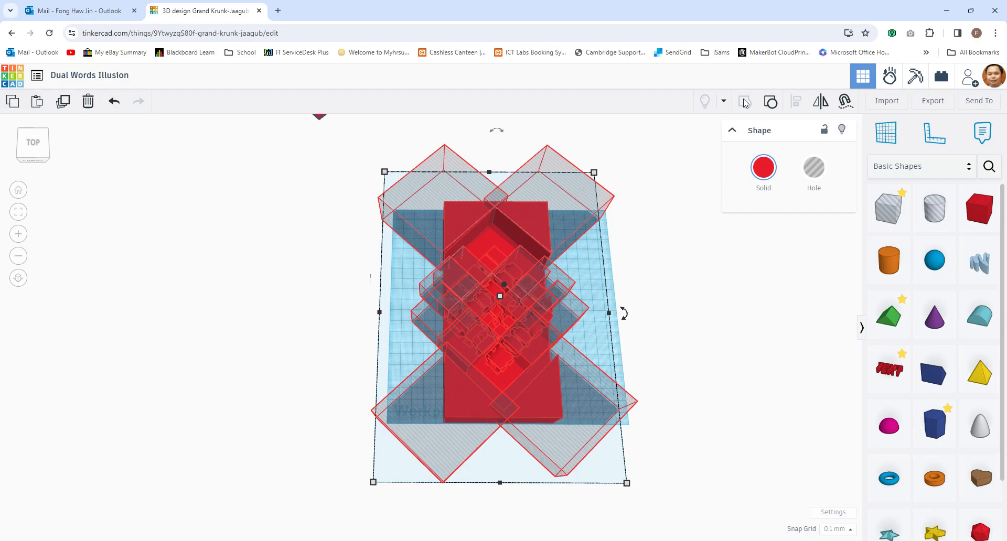
# Group the base, letter pieces and corner hole boxes into one shape, and delete the spare hole box beside the workplane.
pyautogui.click(745, 102)
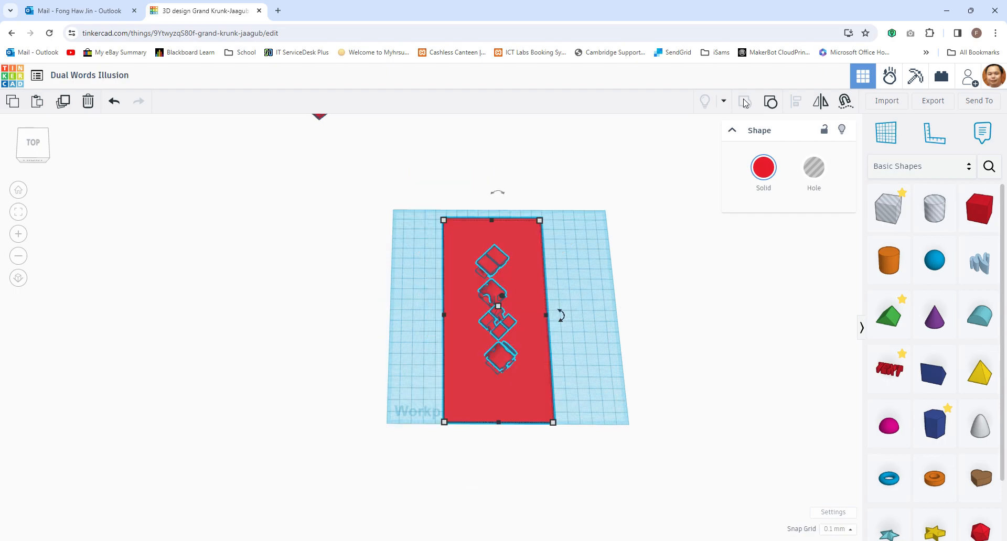
pyautogui.moveTo(603, 405); pyautogui.dragTo(761, 314, button='right')
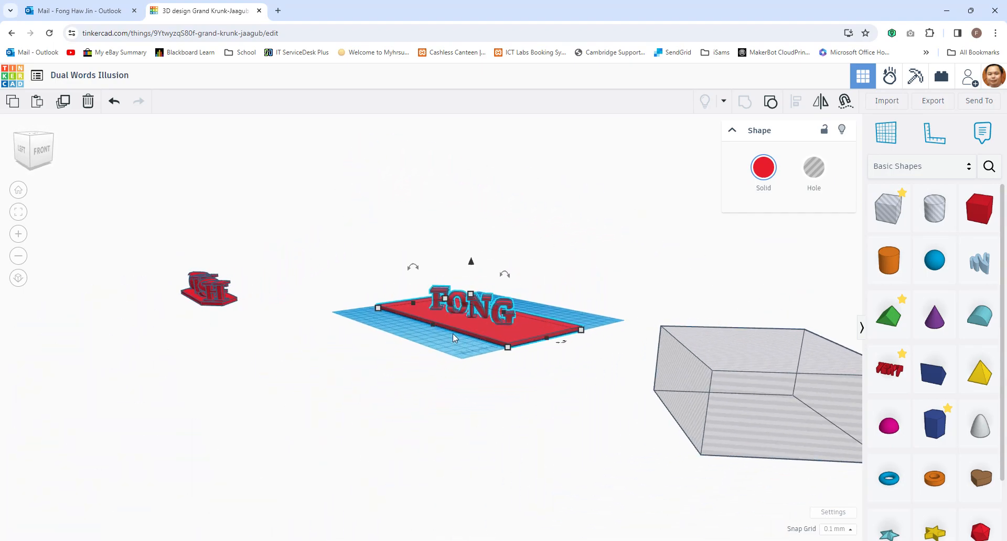
pyautogui.click(760, 368)
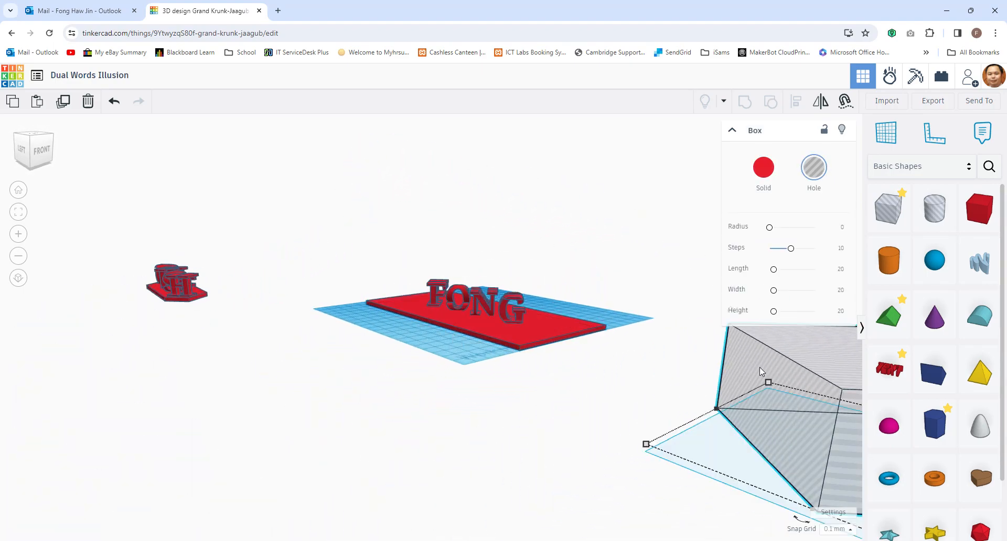
pyautogui.press('Delete')
pyautogui.scroll(3, 245, 267)
pyautogui.moveTo(417, 342); pyautogui.dragTo(515, 423, button='right')
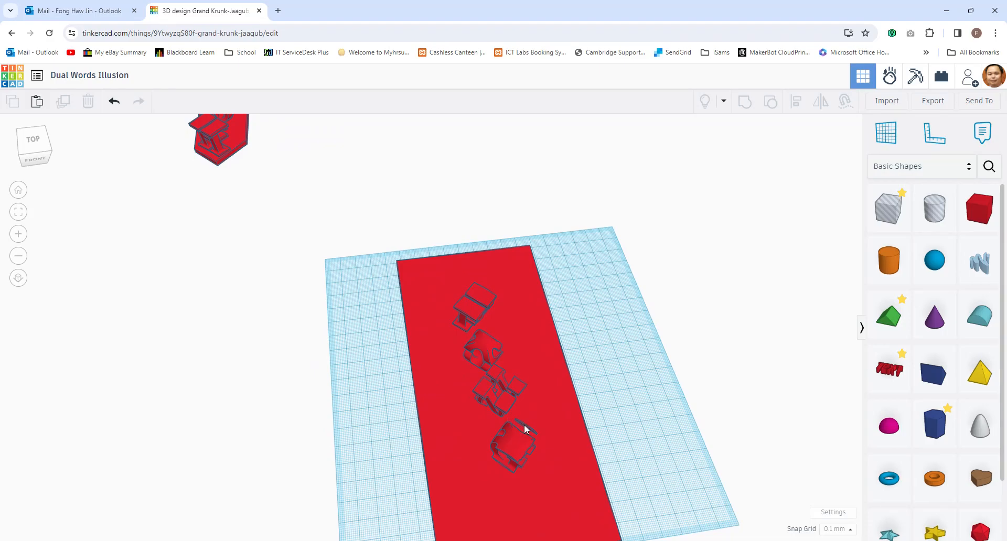
# Add a hole box raised 3 mm above the workplane, rotate it and move it onto the base beside the last letter.
pyautogui.moveTo(609, 433); pyautogui.dragTo(569, 414, button='right')
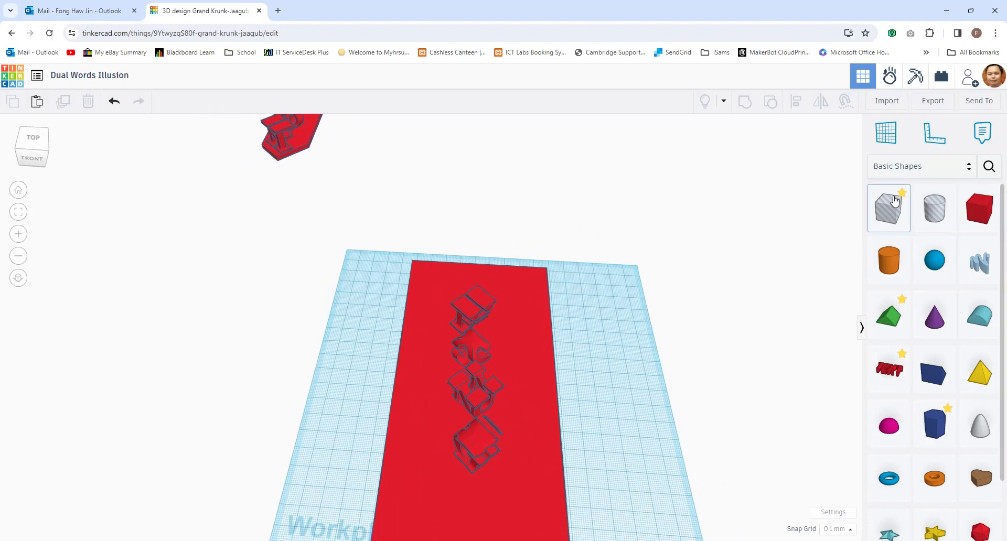
pyautogui.moveTo(889, 210); pyautogui.dragTo(587, 407)
pyautogui.moveTo(627, 447); pyautogui.dragTo(628, 410, button='right')
pyautogui.moveTo(602, 305); pyautogui.dragTo(603, 294)
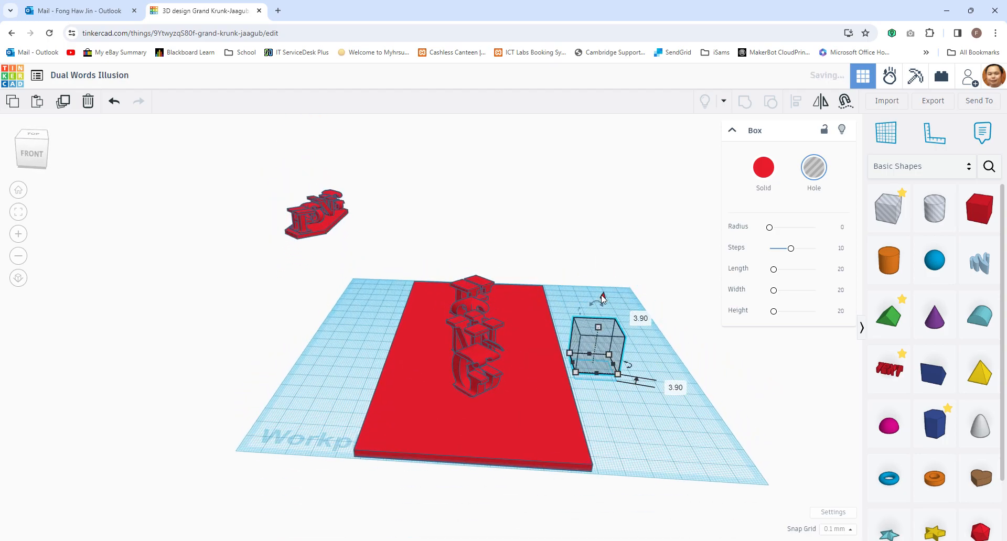
pyautogui.click(674, 389)
pyautogui.write('3')
pyautogui.press('Return')
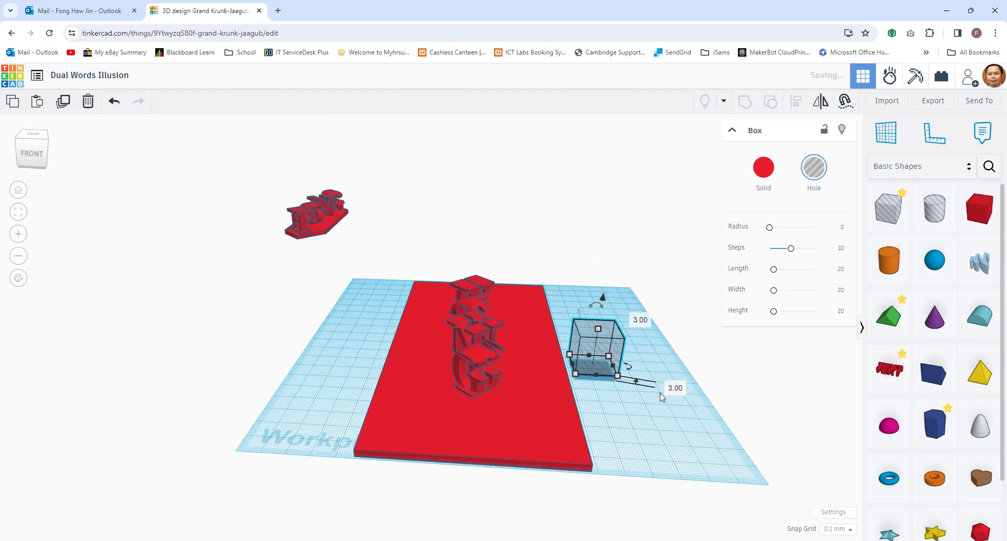
pyautogui.moveTo(632, 374)
pyautogui.moveTo(633, 373)
pyautogui.mouseDown()
pyautogui.moveTo(656, 386)
pyautogui.moveTo(651, 394)
pyautogui.moveTo(632, 381)
pyautogui.mouseUp()
pyautogui.moveTo(615, 331); pyautogui.dragTo(526, 337)
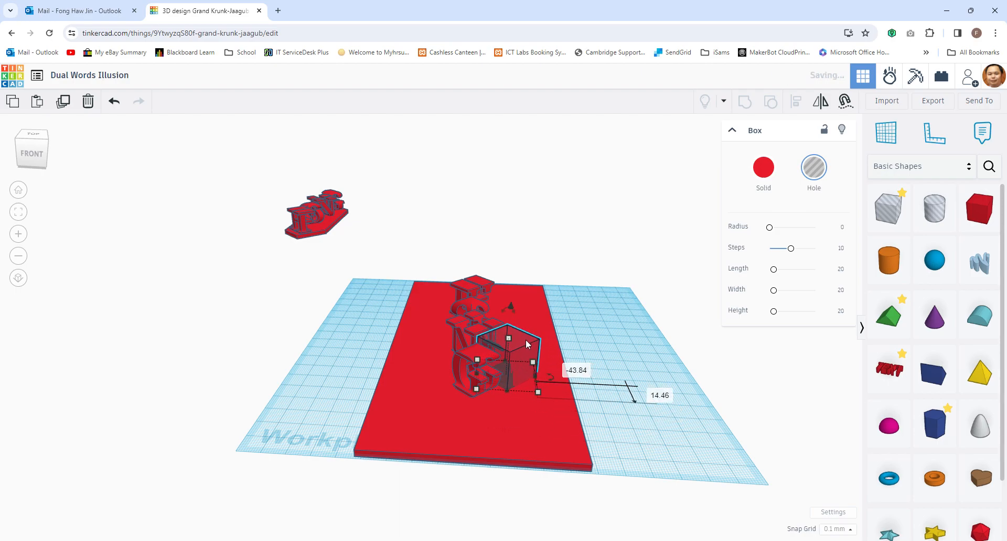
# Group the rotated hole box with the lettered base to cut away the thin sliver beside the last letter.
pyautogui.scroll(5, 476, 445)
pyautogui.moveTo(512, 433); pyautogui.dragTo(396, 416, button='right')
pyautogui.moveTo(433, 471); pyautogui.dragTo(591, 463, button='right')
pyautogui.moveTo(414, 184); pyautogui.dragTo(542, 290)
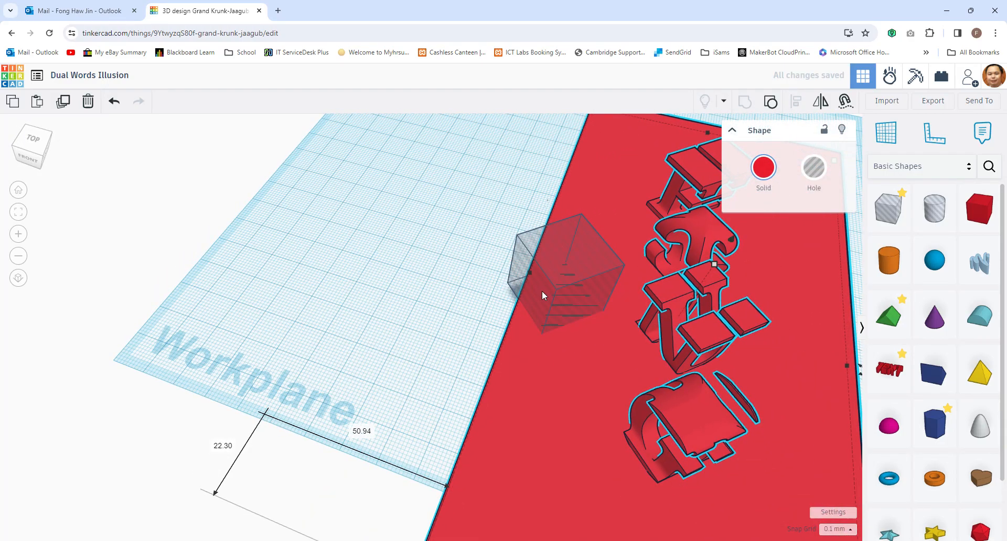
pyautogui.hotkey('ctrl', 'z')
pyautogui.moveTo(746, 245); pyautogui.dragTo(647, 389)
pyautogui.click(752, 108)
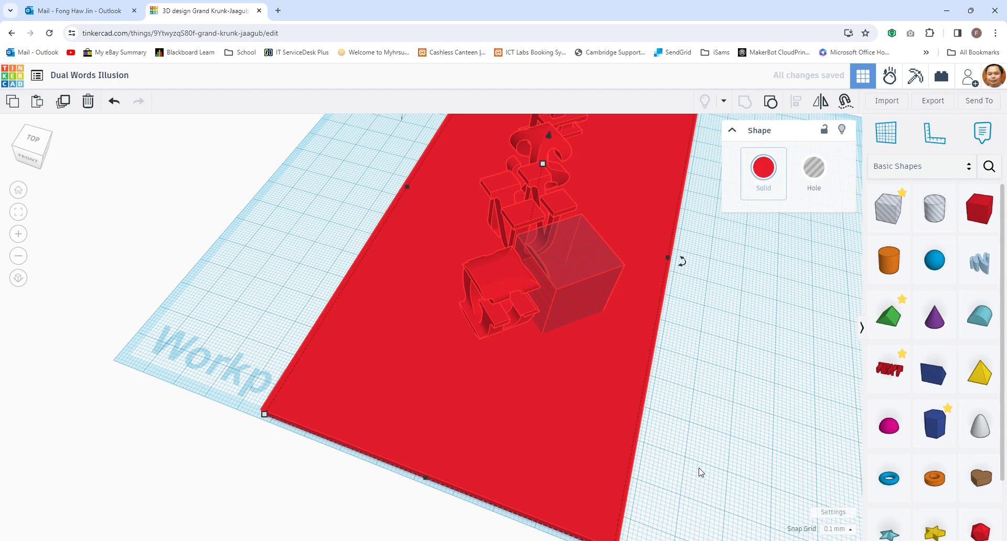
pyautogui.scroll(2, 700, 471)
pyautogui.scroll(-3, 706, 487)
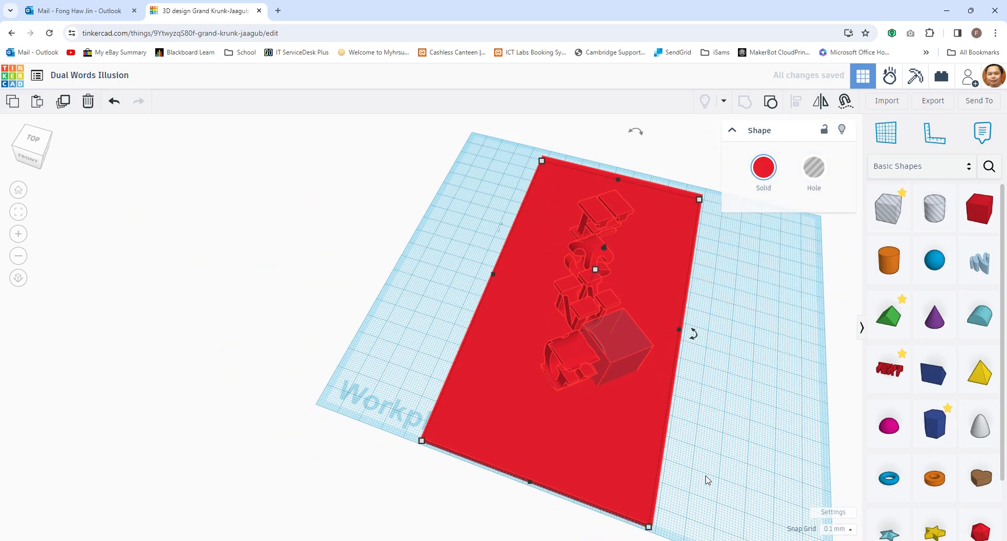
pyautogui.moveTo(741, 455); pyautogui.dragTo(277, 497, button='right')
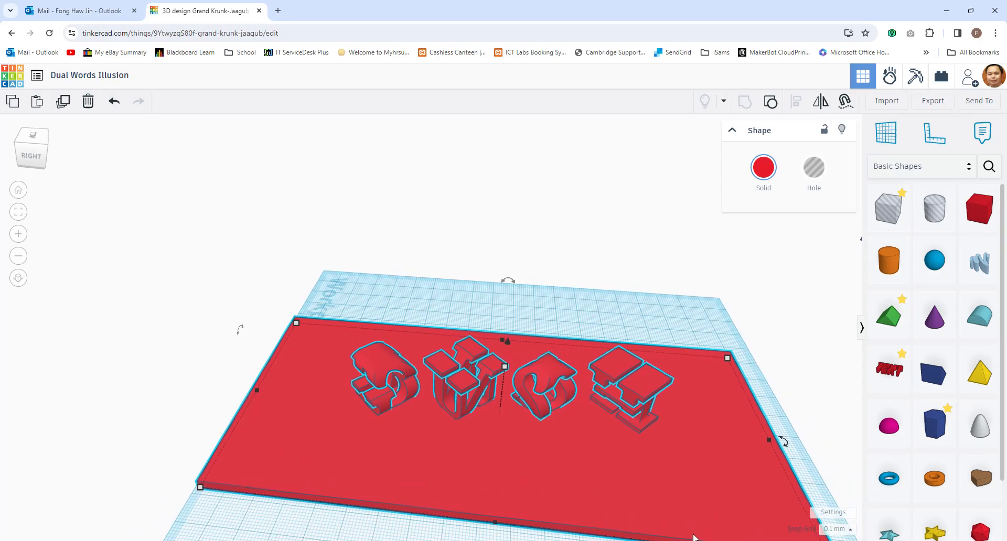
pyautogui.moveTo(503, 462); pyautogui.dragTo(797, 302, button='right')
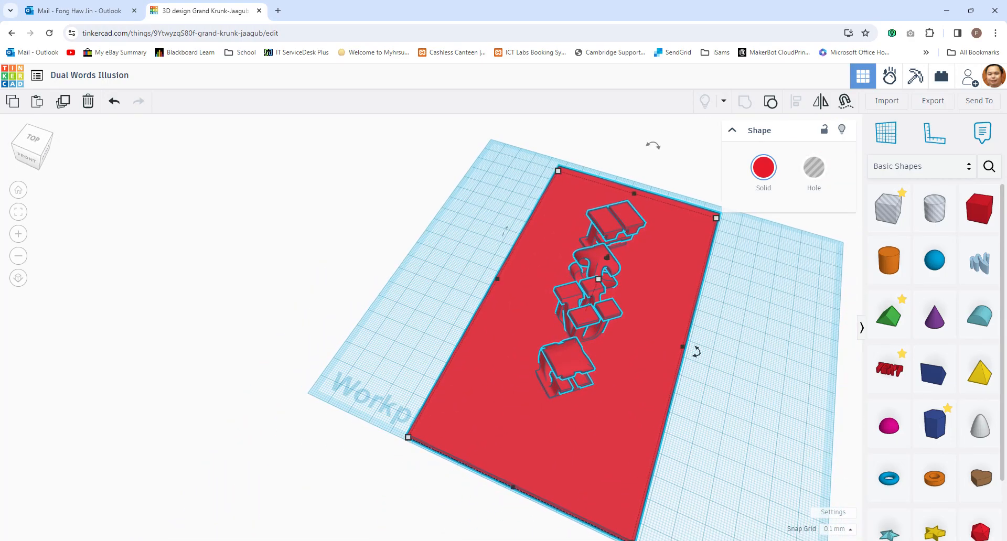
# Add a hole box about 44.3 mm wide and 220.8 mm long over one long edge of the base and a copy over the opposite edge.
pyautogui.click(793, 330)
pyautogui.moveTo(740, 355); pyautogui.dragTo(782, 335, button='right')
pyautogui.moveTo(896, 212); pyautogui.dragTo(487, 506)
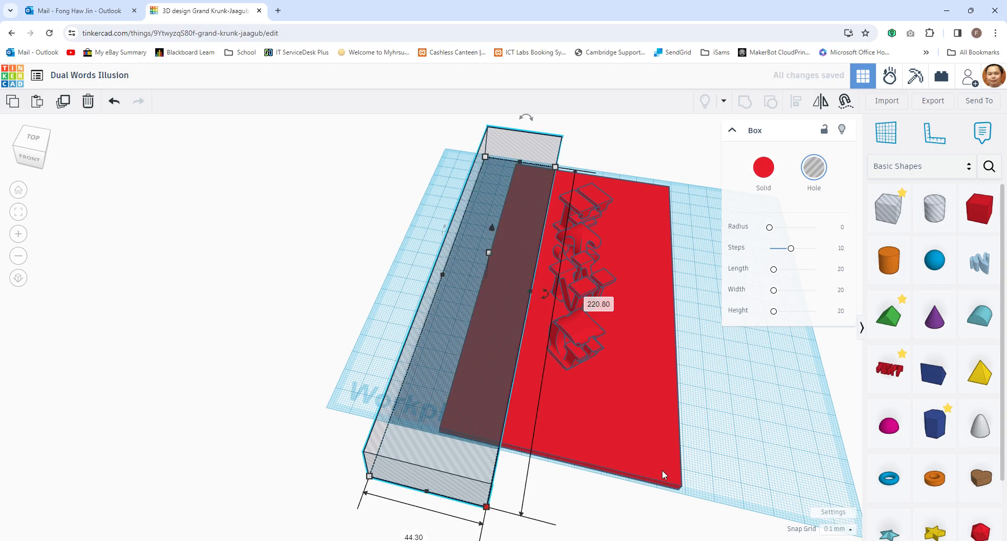
pyautogui.hotkey('ctrl', 'd')
pyautogui.moveTo(425, 427); pyautogui.dragTo(672, 474)
# Select the lettered base with both long hole boxes and group them to narrow the base.
pyautogui.moveTo(349, 216); pyautogui.dragTo(675, 441)
pyautogui.click(746, 103)
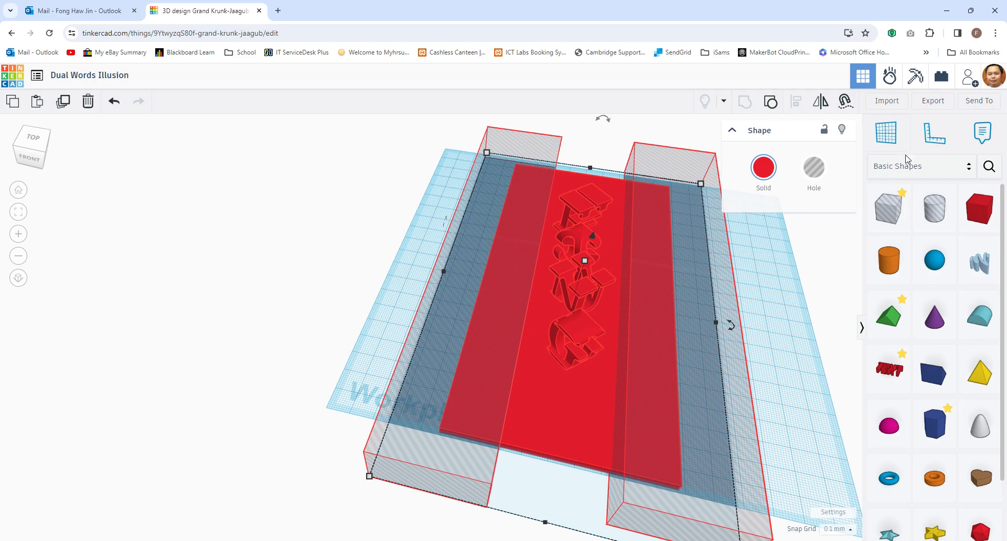
pyautogui.moveTo(811, 244); pyautogui.dragTo(496, 263, button='right')
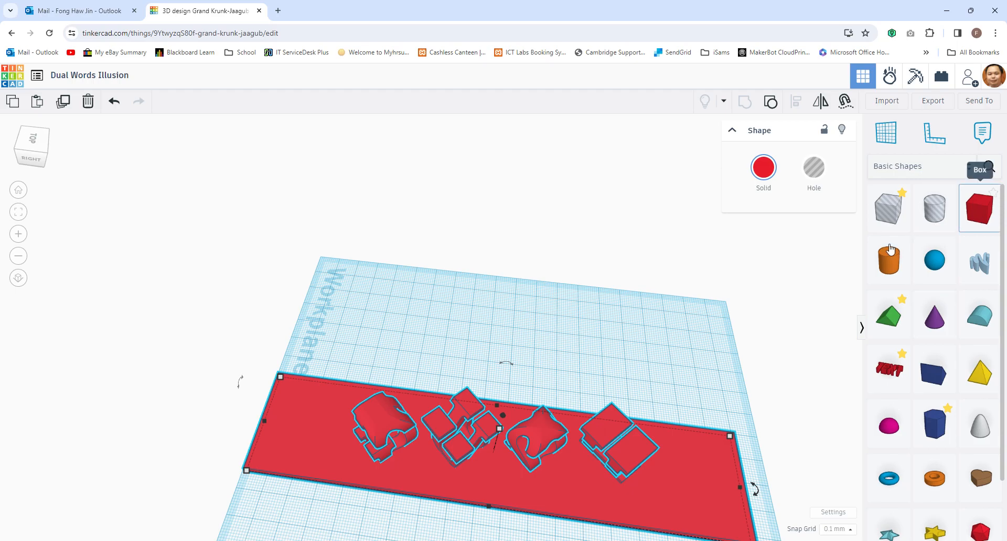
# Add an enlarged hole box, place it off the base near the workplane's corner and make it solid.
pyautogui.moveTo(979, 208); pyautogui.dragTo(586, 304)
pyautogui.press('Delete')
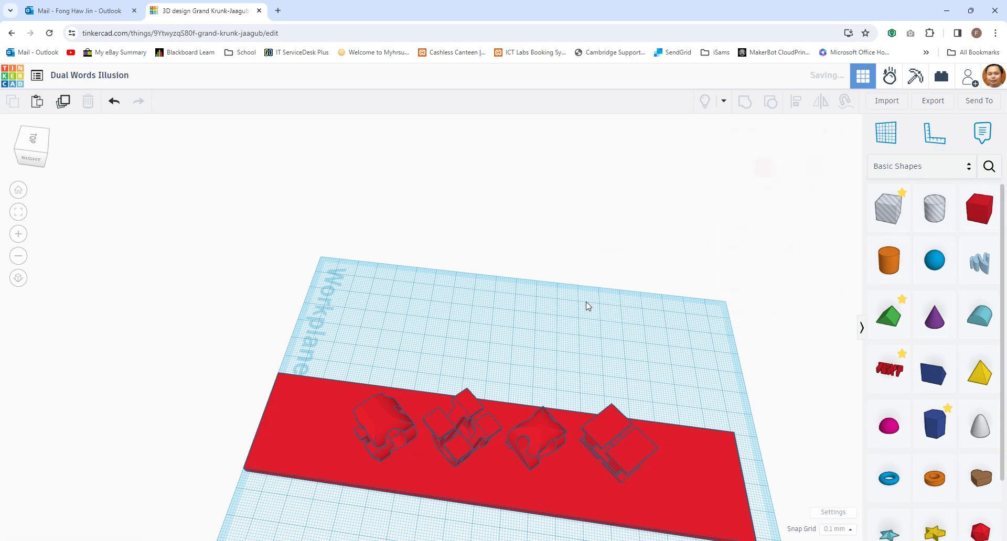
pyautogui.moveTo(887, 200); pyautogui.dragTo(297, 415)
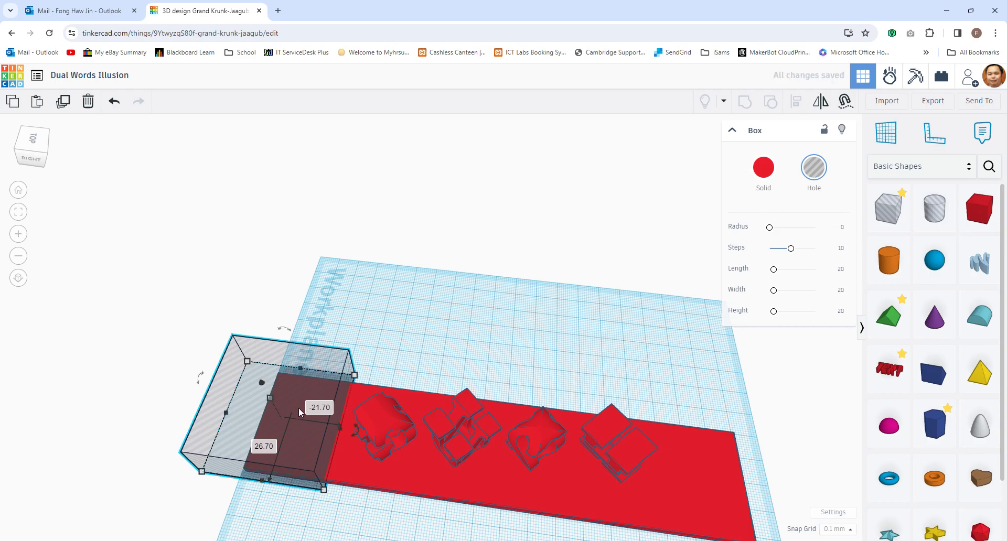
pyautogui.moveTo(443, 339)
pyautogui.mouseDown(button='right')
pyautogui.moveTo(454, 291)
pyautogui.moveTo(454, 344)
pyautogui.mouseUp(button='right')
pyautogui.moveTo(243, 416); pyautogui.dragTo(228, 285)
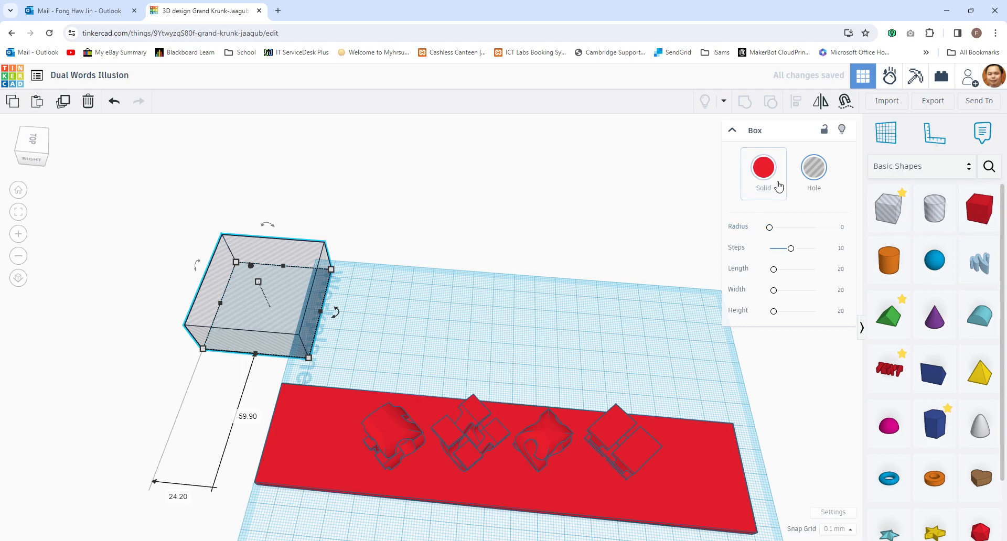
pyautogui.click(763, 168)
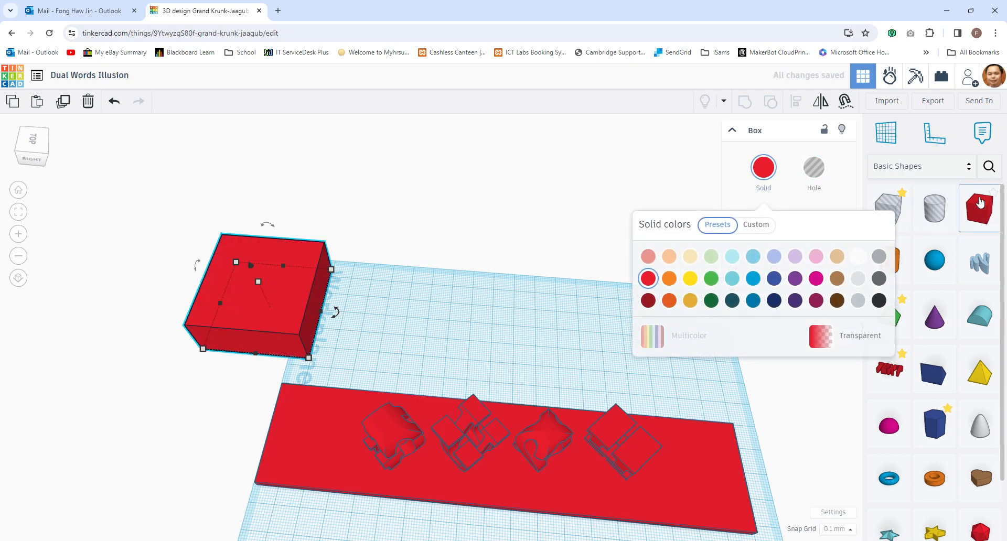
# Add a hole cylinder, enlarge it and position it overlapping the inner side of the solid box.
pyautogui.moveTo(934, 208); pyautogui.dragTo(434, 374)
pyautogui.moveTo(382, 321); pyautogui.dragTo(322, 320)
pyautogui.moveTo(353, 350); pyautogui.dragTo(359, 361)
pyautogui.moveTo(347, 334)
pyautogui.mouseDown()
pyautogui.moveTo(338, 323)
pyautogui.moveTo(360, 329)
pyautogui.moveTo(372, 312)
pyautogui.mouseUp()
# Select the solid box and the hole cylinder and align their centres across the box's side.
pyautogui.moveTo(176, 216)
pyautogui.mouseDown()
pyautogui.moveTo(189, 243)
pyautogui.moveTo(335, 312)
pyautogui.mouseUp()
pyautogui.click(796, 105)
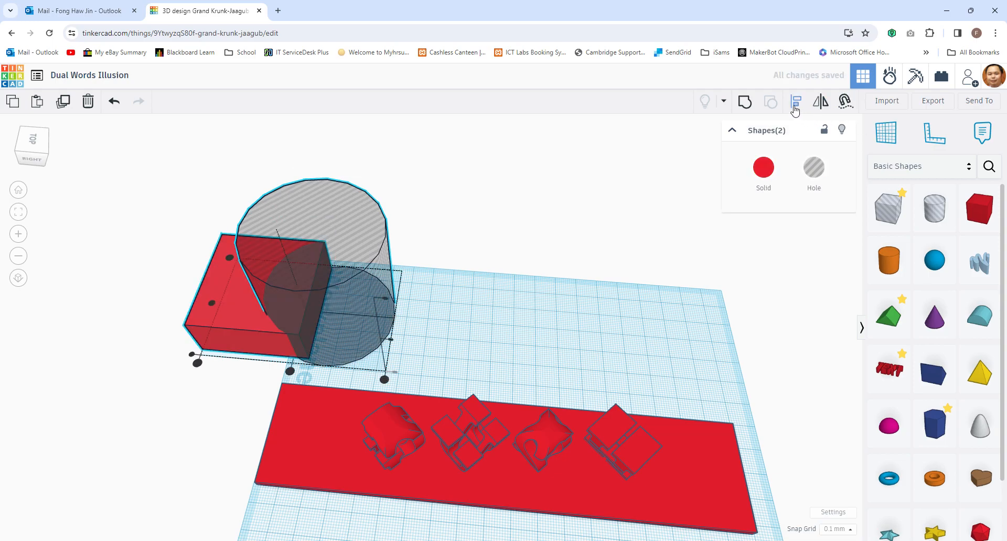
pyautogui.moveTo(211, 301); pyautogui.dragTo(199, 212, button='right')
pyautogui.moveTo(272, 466); pyautogui.dragTo(209, 530, button='right')
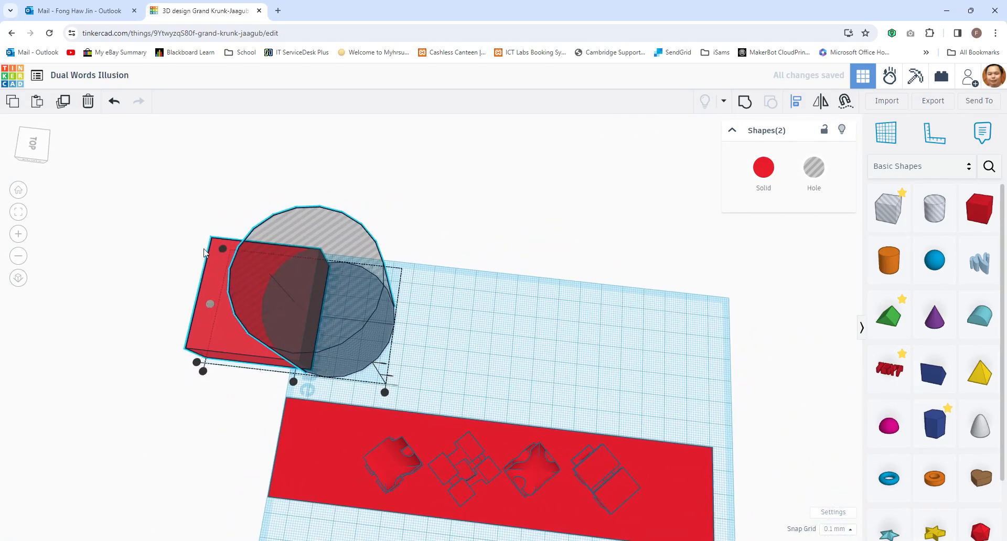
pyautogui.moveTo(326, 270); pyautogui.dragTo(466, 366)
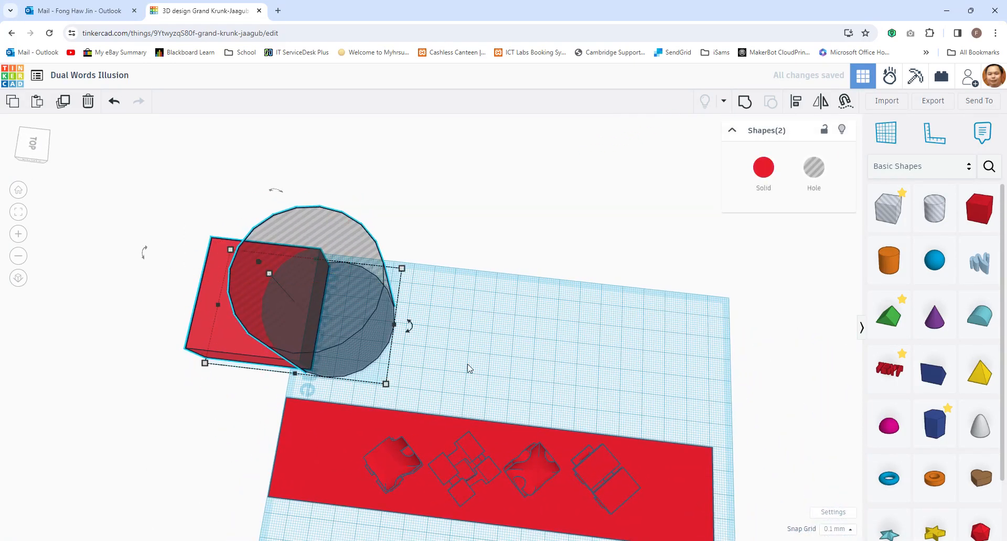
# Undo the grouping of the box and cylinder and set the hole cylinder's sides to 64.
pyautogui.click(754, 101)
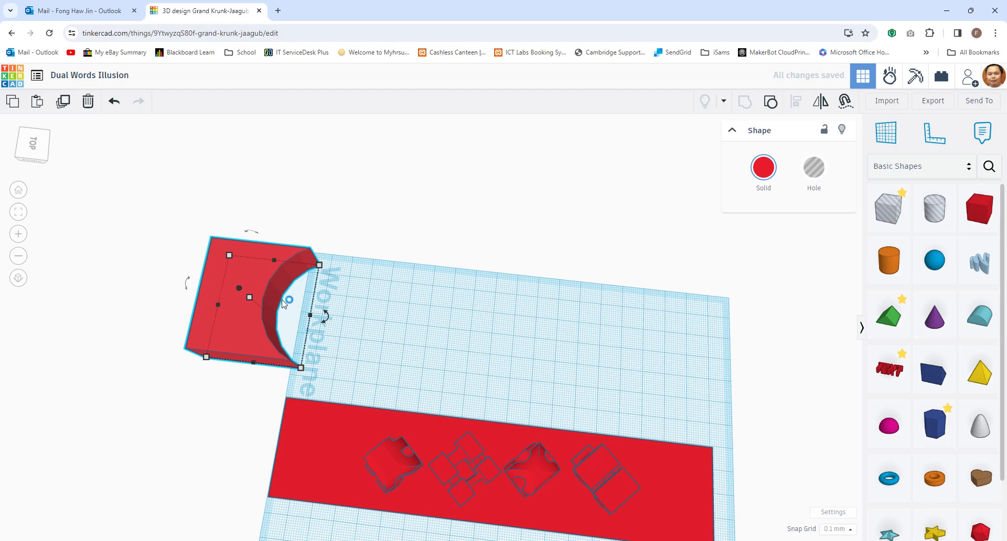
pyautogui.hotkey('ctrl', 'z')
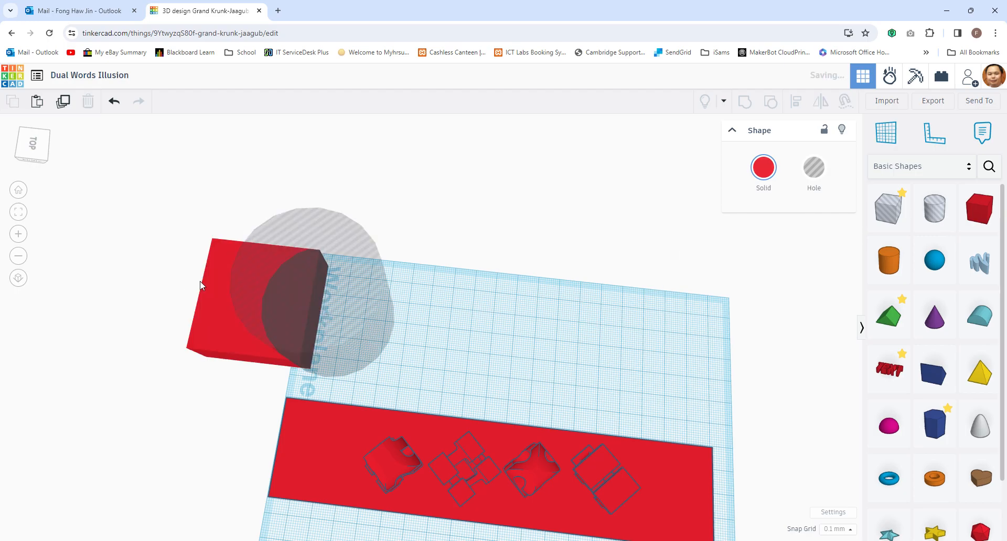
pyautogui.click(348, 281)
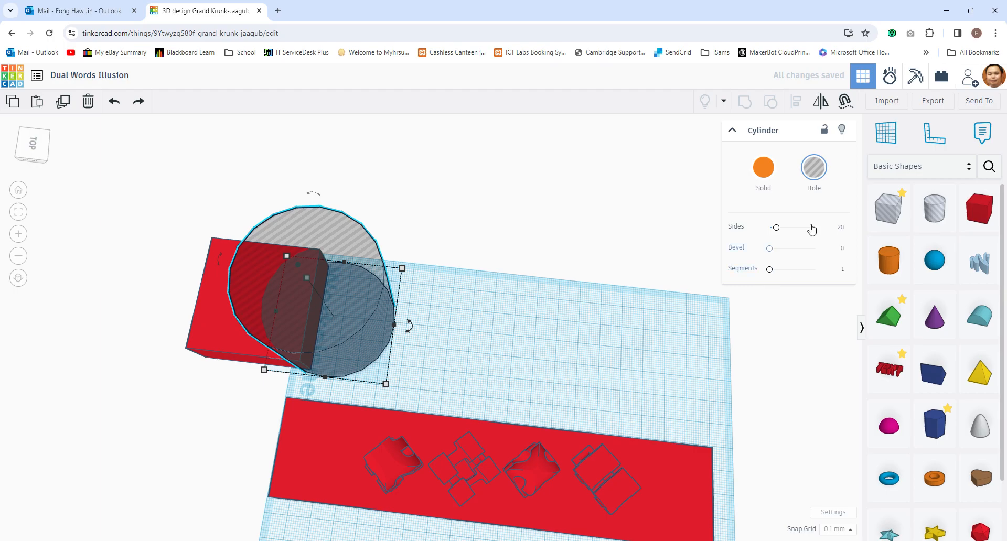
pyautogui.moveTo(774, 272)
pyautogui.mouseDown()
pyautogui.moveTo(818, 269)
pyautogui.moveTo(769, 269)
pyautogui.mouseUp()
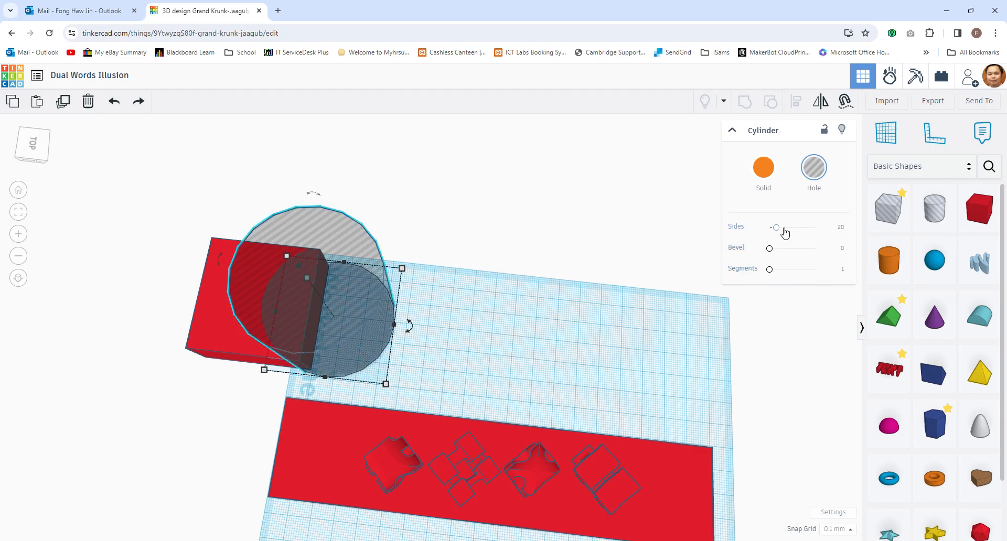
pyautogui.moveTo(776, 227); pyautogui.dragTo(815, 227)
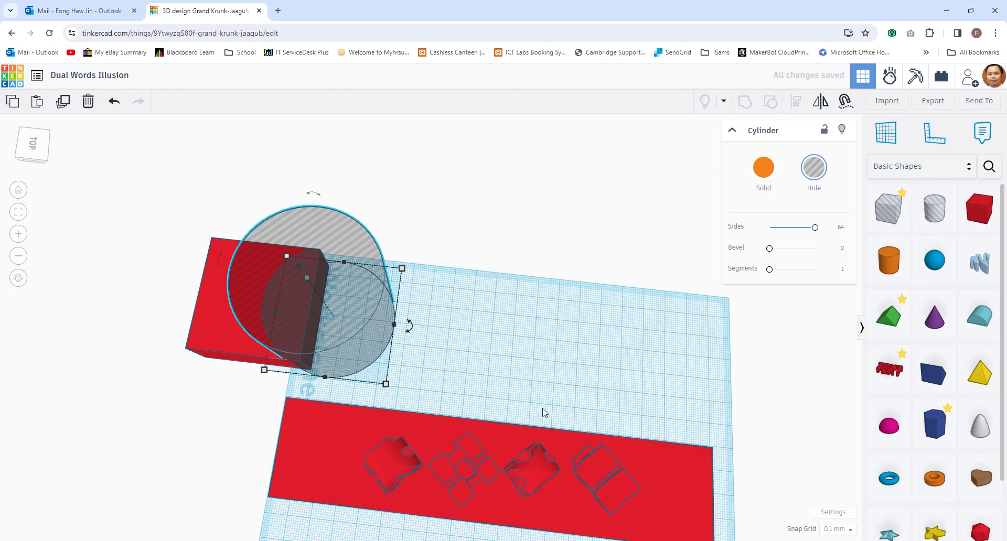
# Group the box and hole cylinder to cut a curved recess, and place a copy turned 180° at the workplane's opposite end.
pyautogui.moveTo(151, 246); pyautogui.dragTo(347, 333)
pyautogui.click(746, 102)
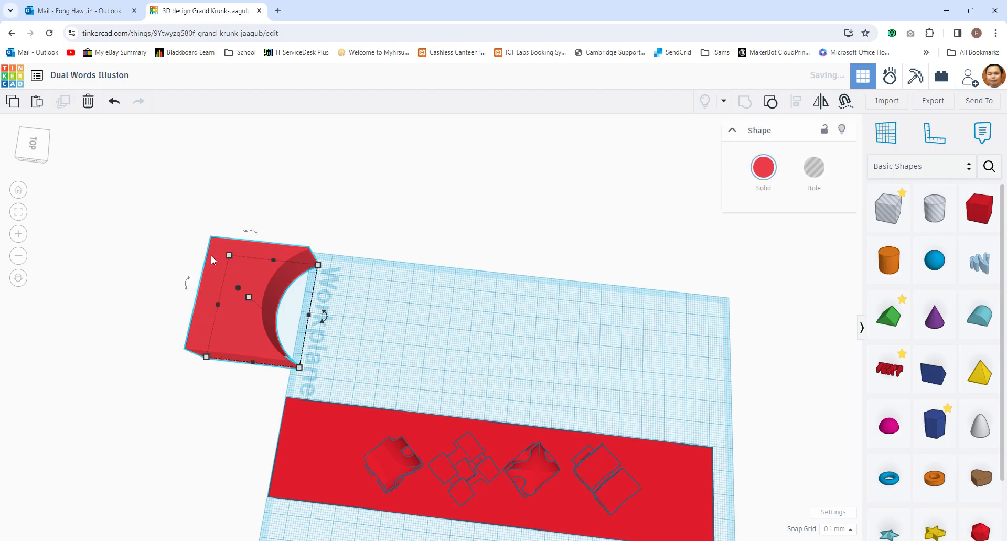
pyautogui.moveTo(330, 323); pyautogui.dragTo(187, 307)
pyautogui.moveTo(263, 321); pyautogui.dragTo(674, 367)
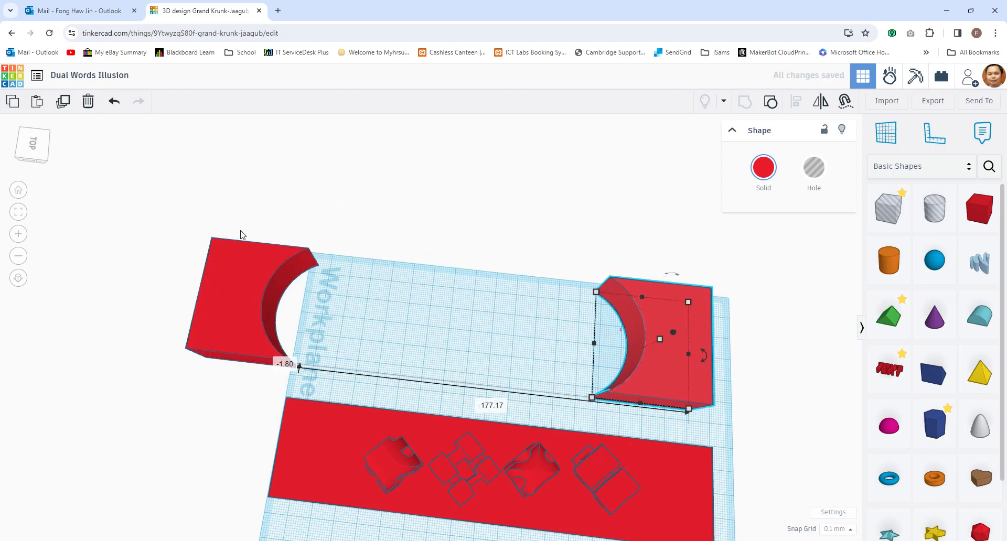
# Turn both curved blocks into holes.
pyautogui.click(221, 273)
pyautogui.click(814, 168)
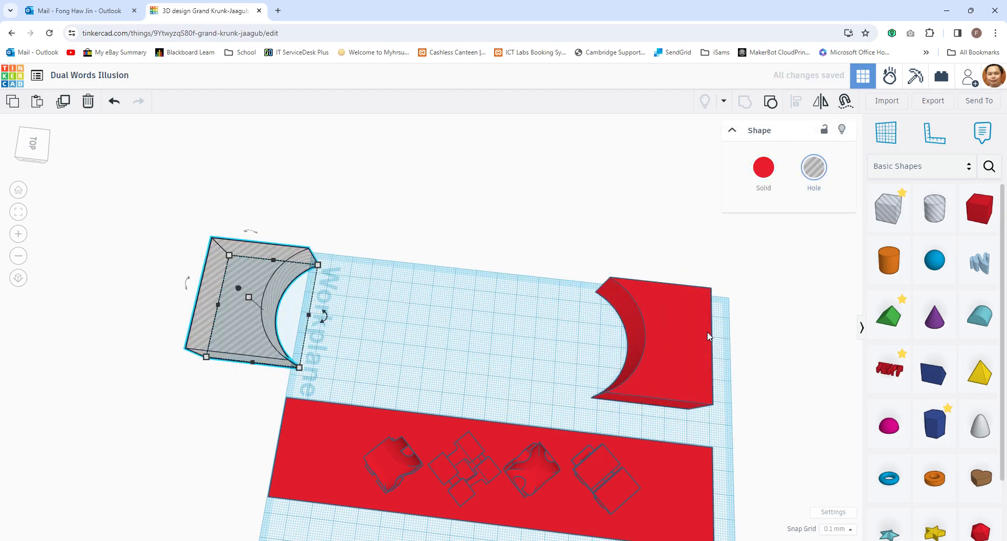
pyautogui.click(703, 335)
pyautogui.click(814, 168)
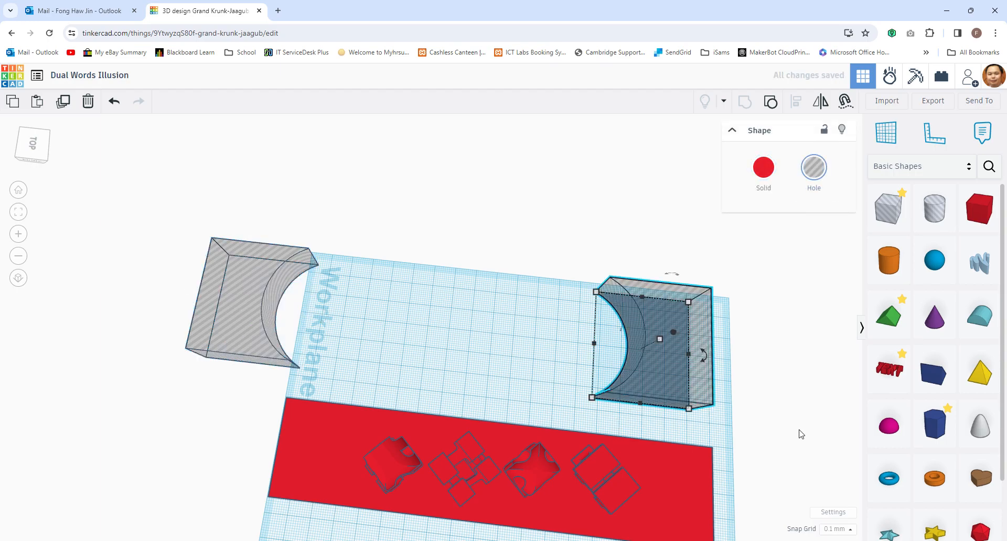
# Move the two curved hole blocks over opposite ends of the lettered base and fine-tune their positions.
pyautogui.scroll(-2, 801, 434)
pyautogui.moveTo(265, 370); pyautogui.dragTo(325, 474)
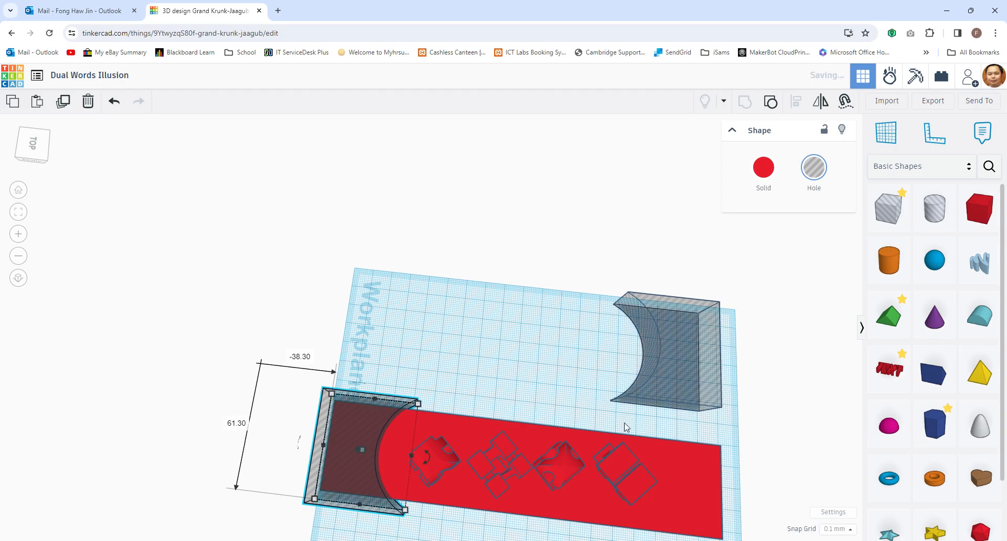
pyautogui.moveTo(672, 339); pyautogui.dragTo(708, 480)
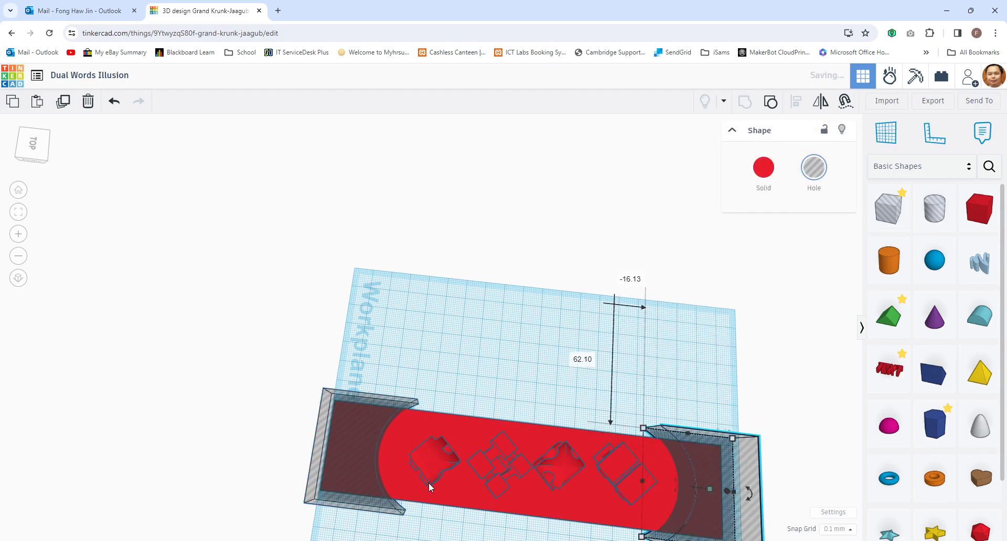
pyautogui.moveTo(363, 464); pyautogui.dragTo(362, 463)
pyautogui.moveTo(737, 464); pyautogui.dragTo(729, 461)
# Group the lettered base with the two curved hole blocks to cut both ends of the base into round shapes.
pyautogui.moveTo(280, 360); pyautogui.dragTo(677, 490)
pyautogui.click(760, 183)
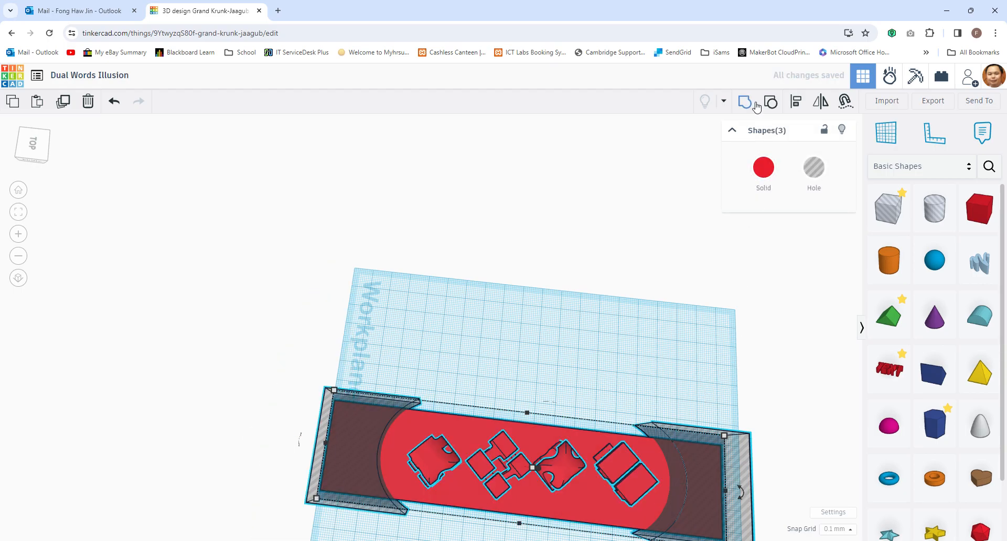
pyautogui.moveTo(766, 362); pyautogui.dragTo(766, 304, button='right')
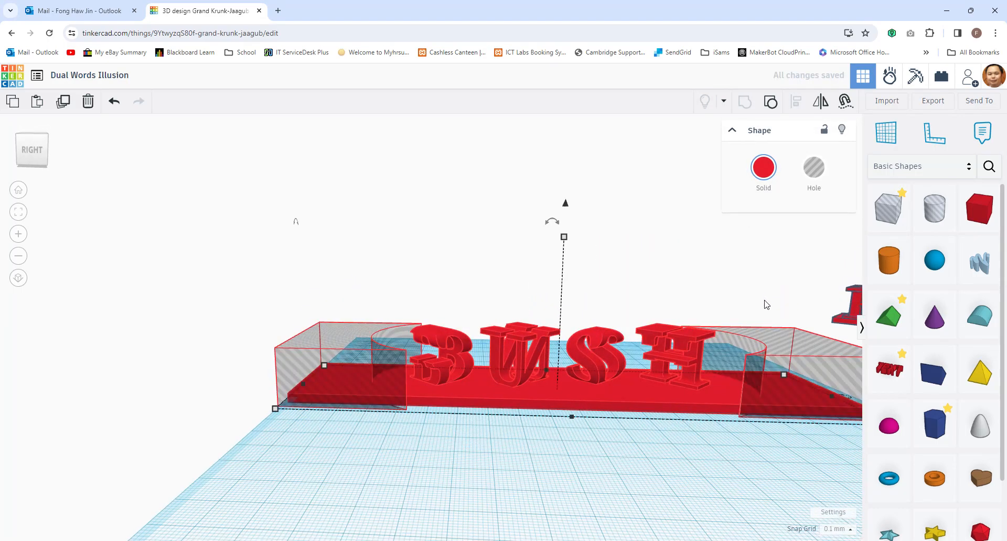
pyautogui.moveTo(481, 484); pyautogui.dragTo(549, 537, button='right')
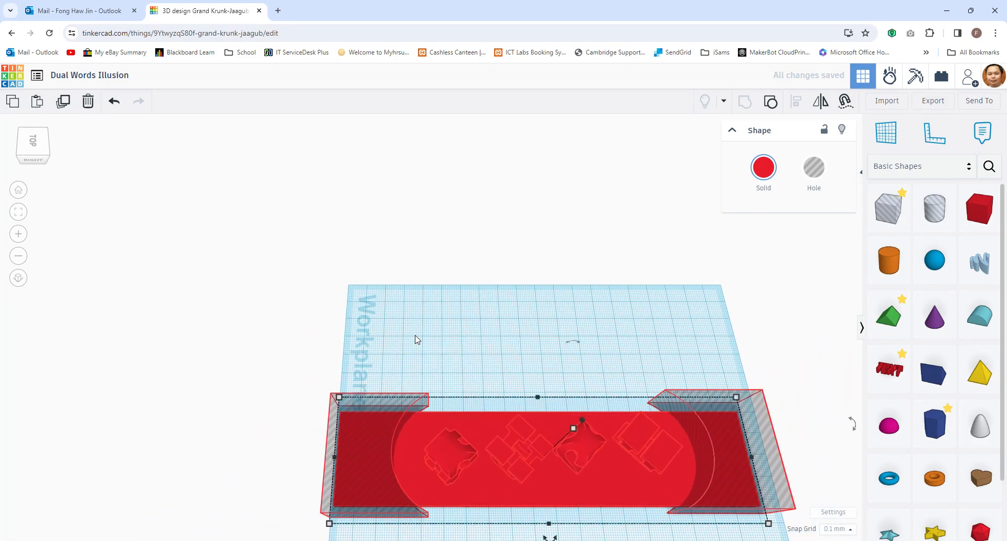
pyautogui.click(237, 320)
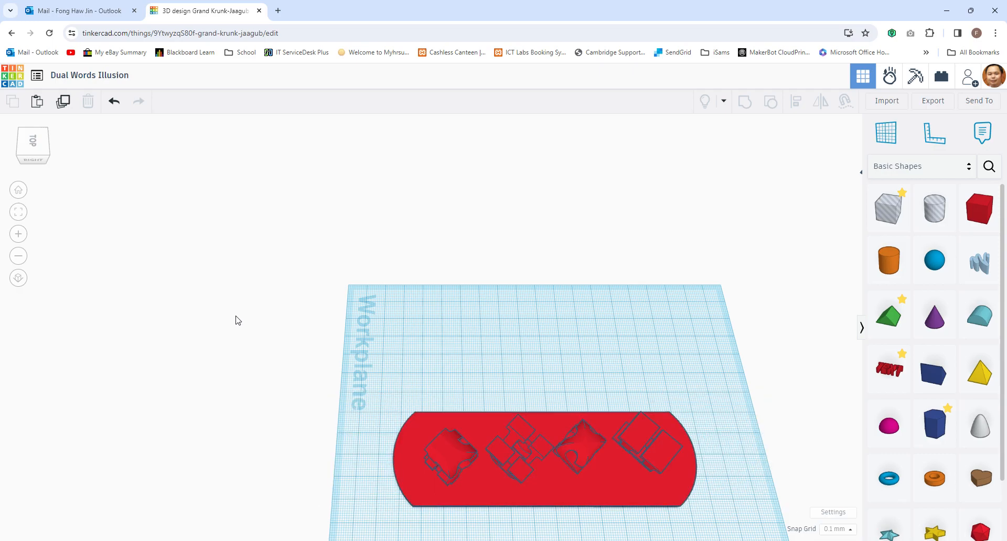
# Move the other dual-word model with the pointed-end base onto the workplane, alongside and behind the round-ended BUSH model.
pyautogui.moveTo(243, 447); pyautogui.dragTo(538, 535, button='right')
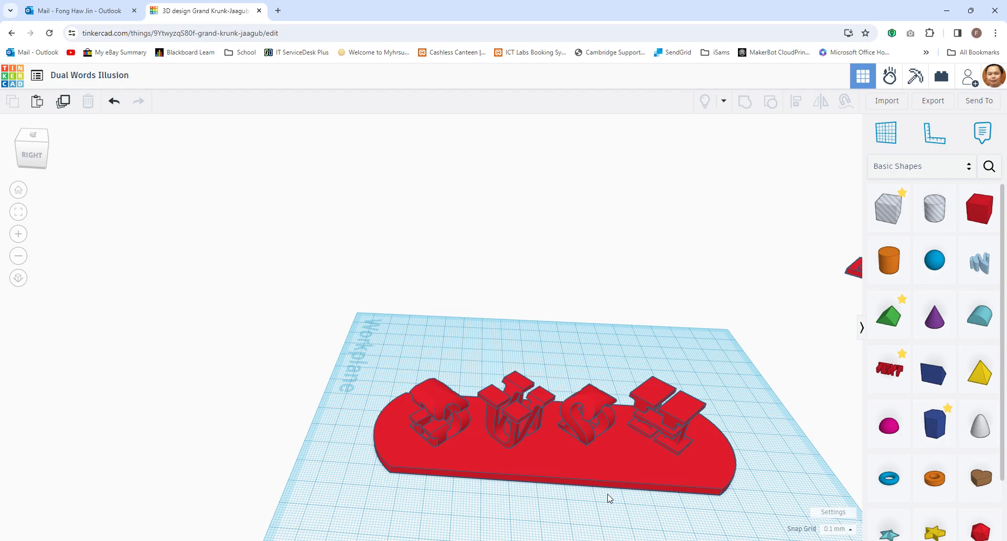
pyautogui.scroll(-3, 574, 474)
pyautogui.scroll(5, 574, 474)
pyautogui.moveTo(543, 508); pyautogui.dragTo(500, 429, button='right')
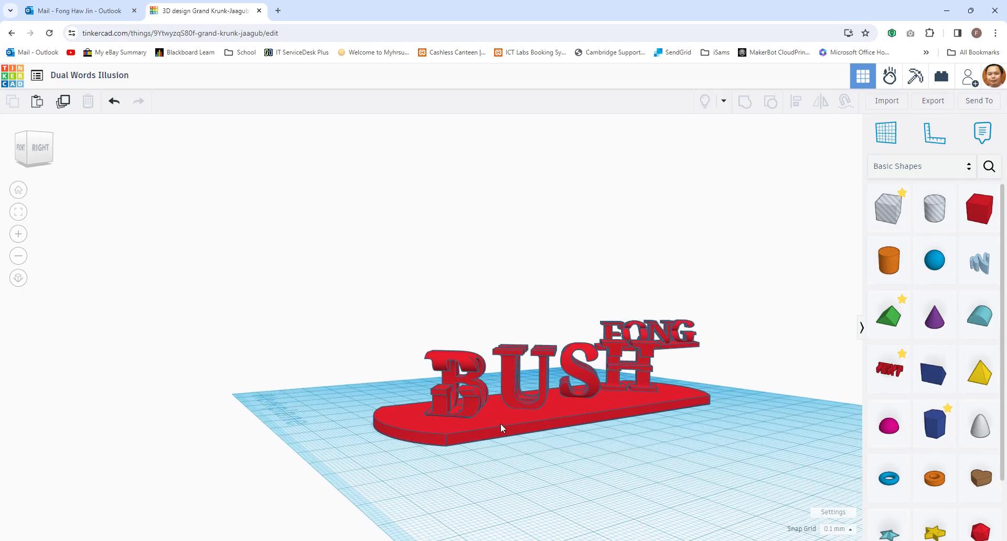
pyautogui.moveTo(649, 490); pyautogui.dragTo(715, 433, button='right')
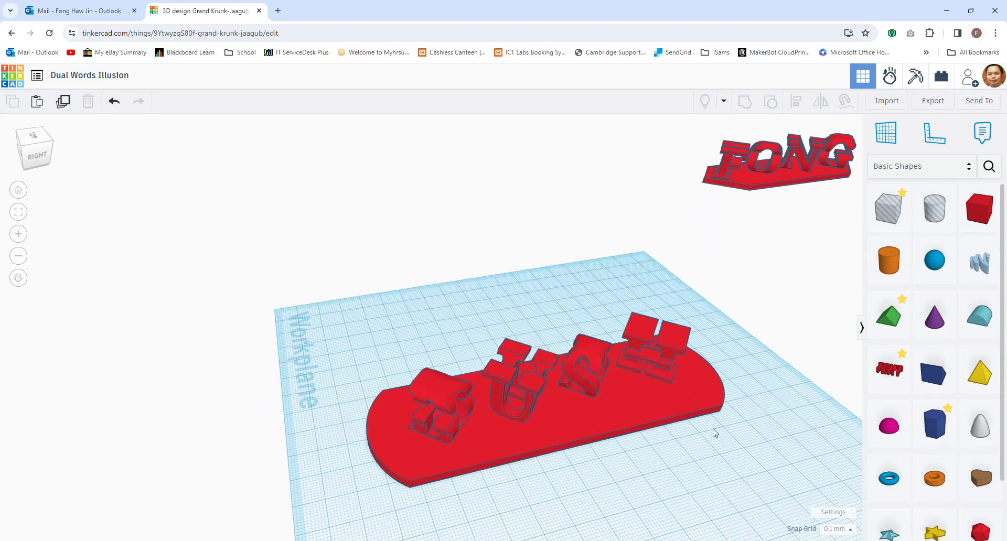
pyautogui.moveTo(778, 182); pyautogui.dragTo(450, 327)
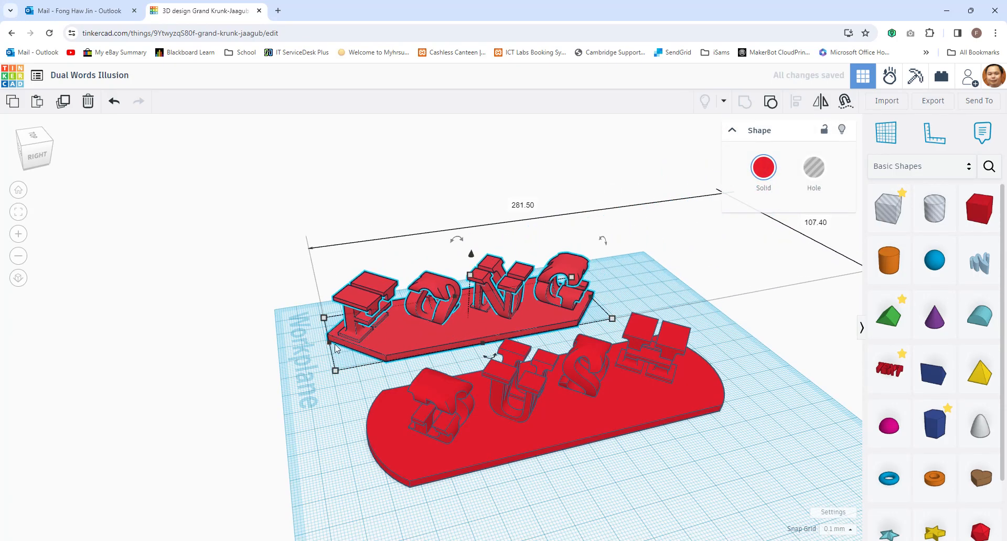
pyautogui.moveTo(389, 352); pyautogui.dragTo(420, 335)
pyautogui.moveTo(561, 480); pyautogui.dragTo(536, 465, button='right')
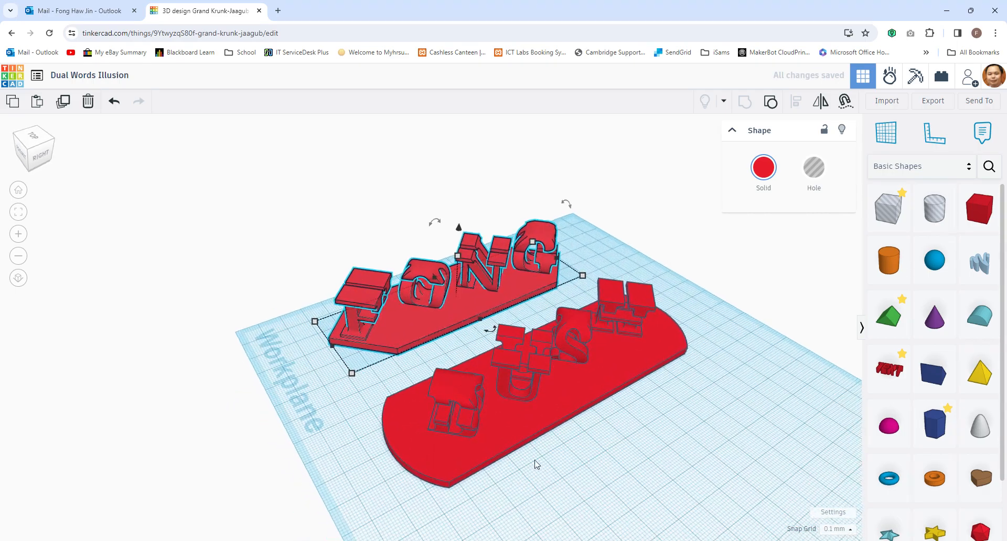